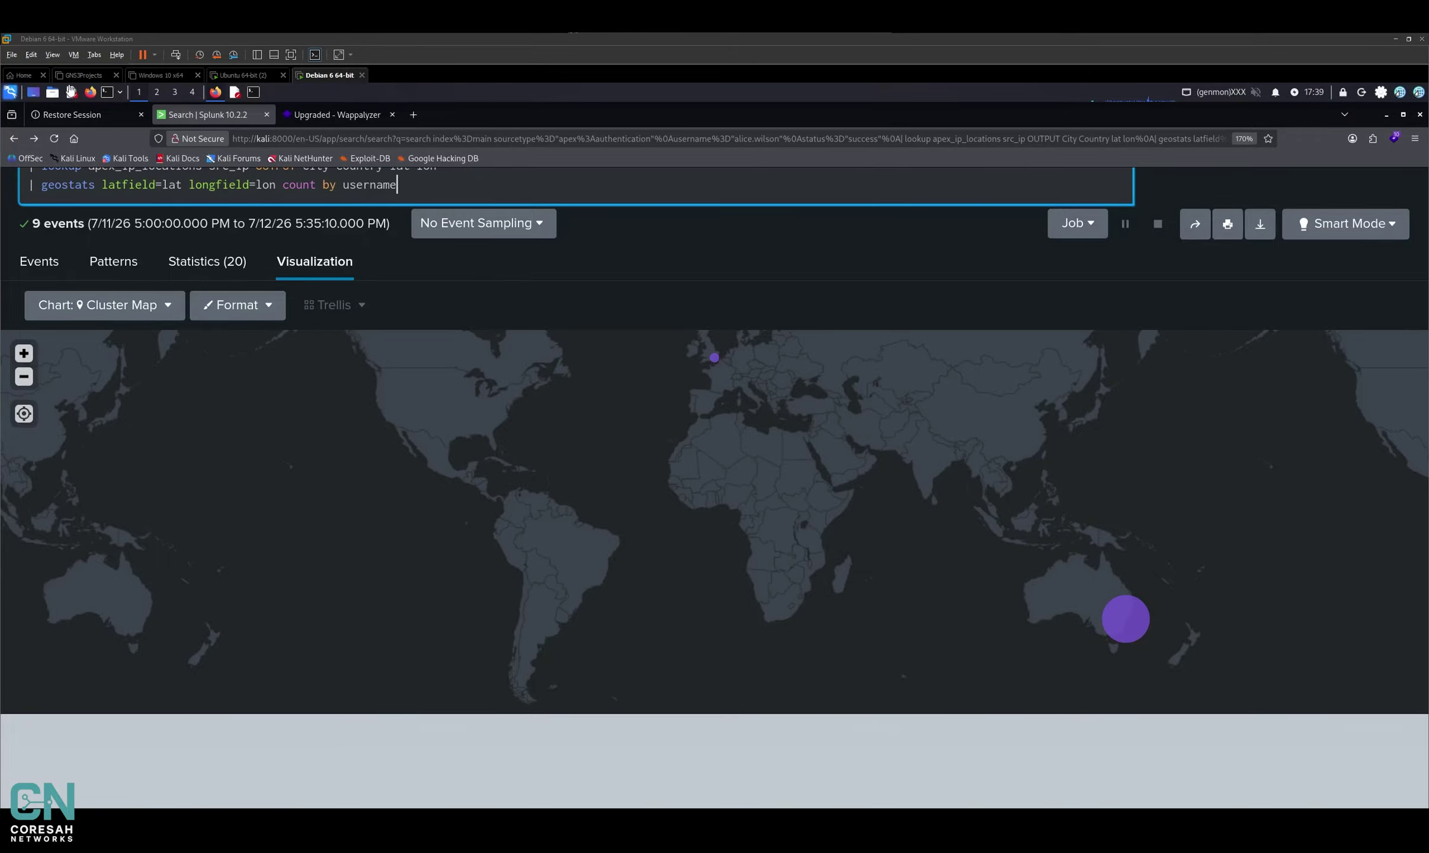
# Step: Switch from the Splunk cluster map to the Ubuntu 64-bit (2) VM's terminal
pyautogui.click(228, 75)
# Step: Clear the Ubuntu shell, check the Flask app.py session, and return to the Debian Splunk VM
pyautogui.click(829, 560)
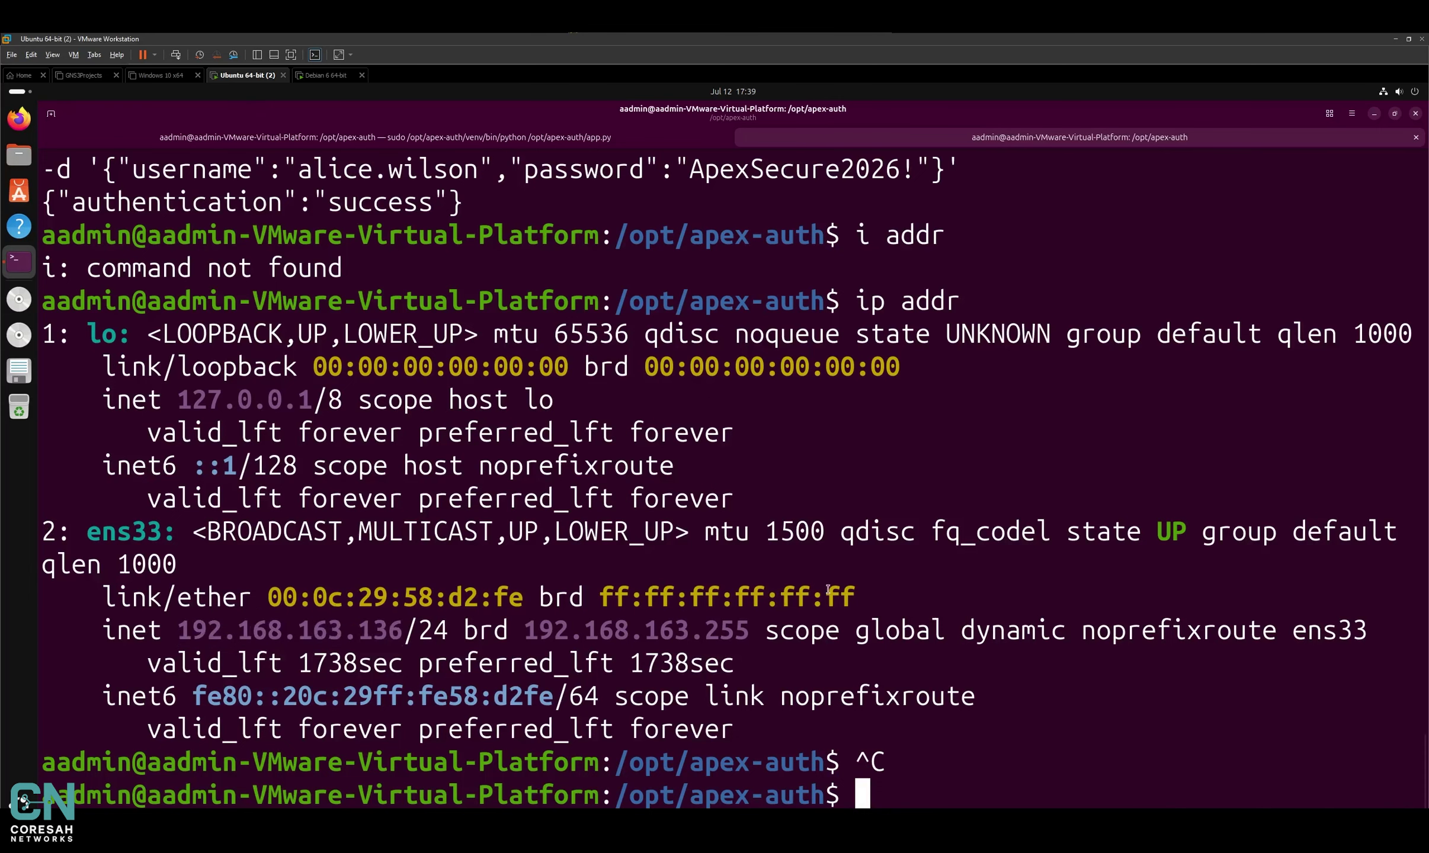
pyautogui.hotkey('ctrl', 'l')
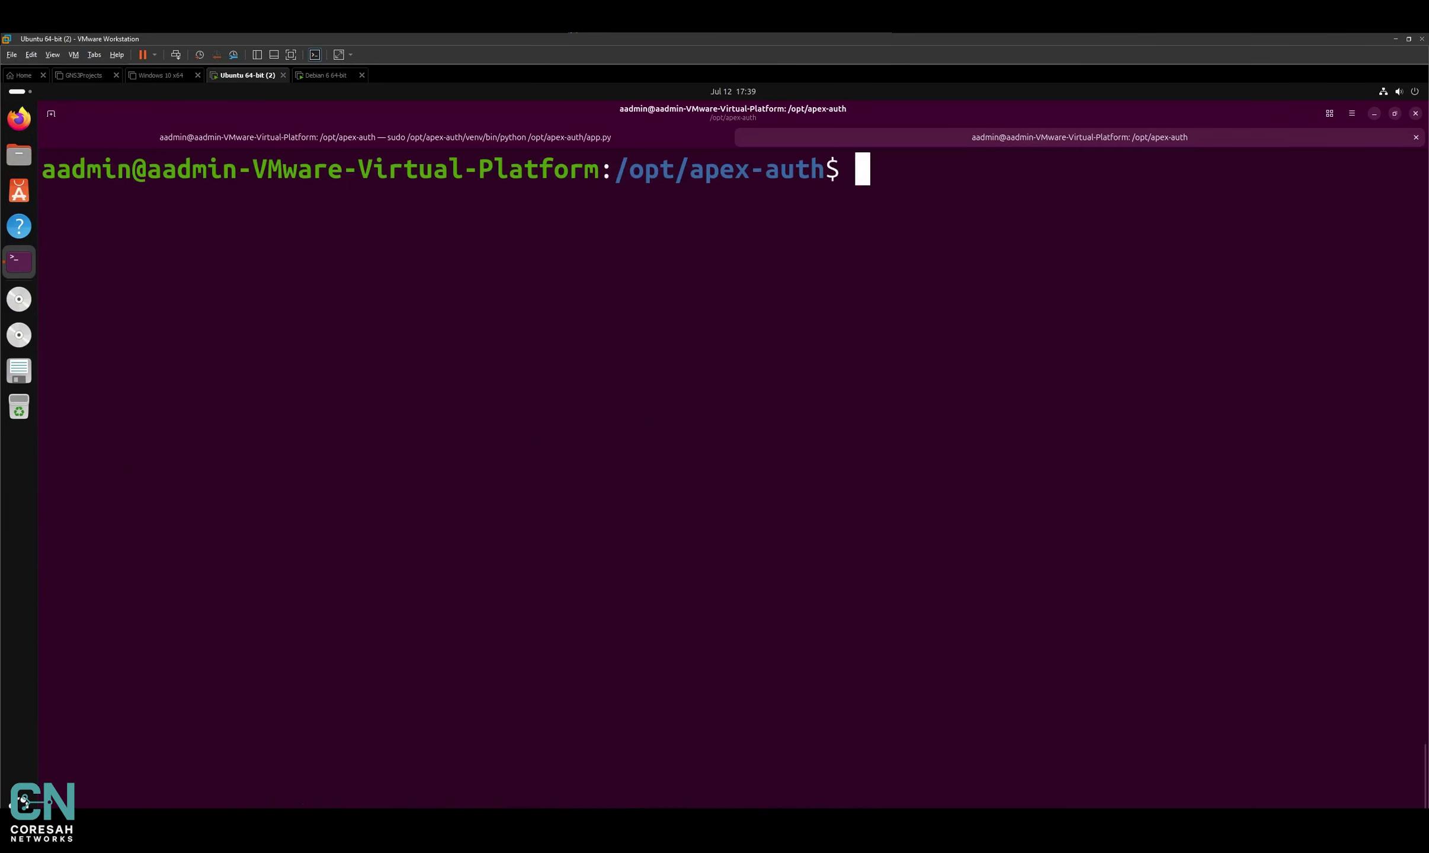
pyautogui.hotkey('ctrl', 'c')
pyautogui.press('Return')
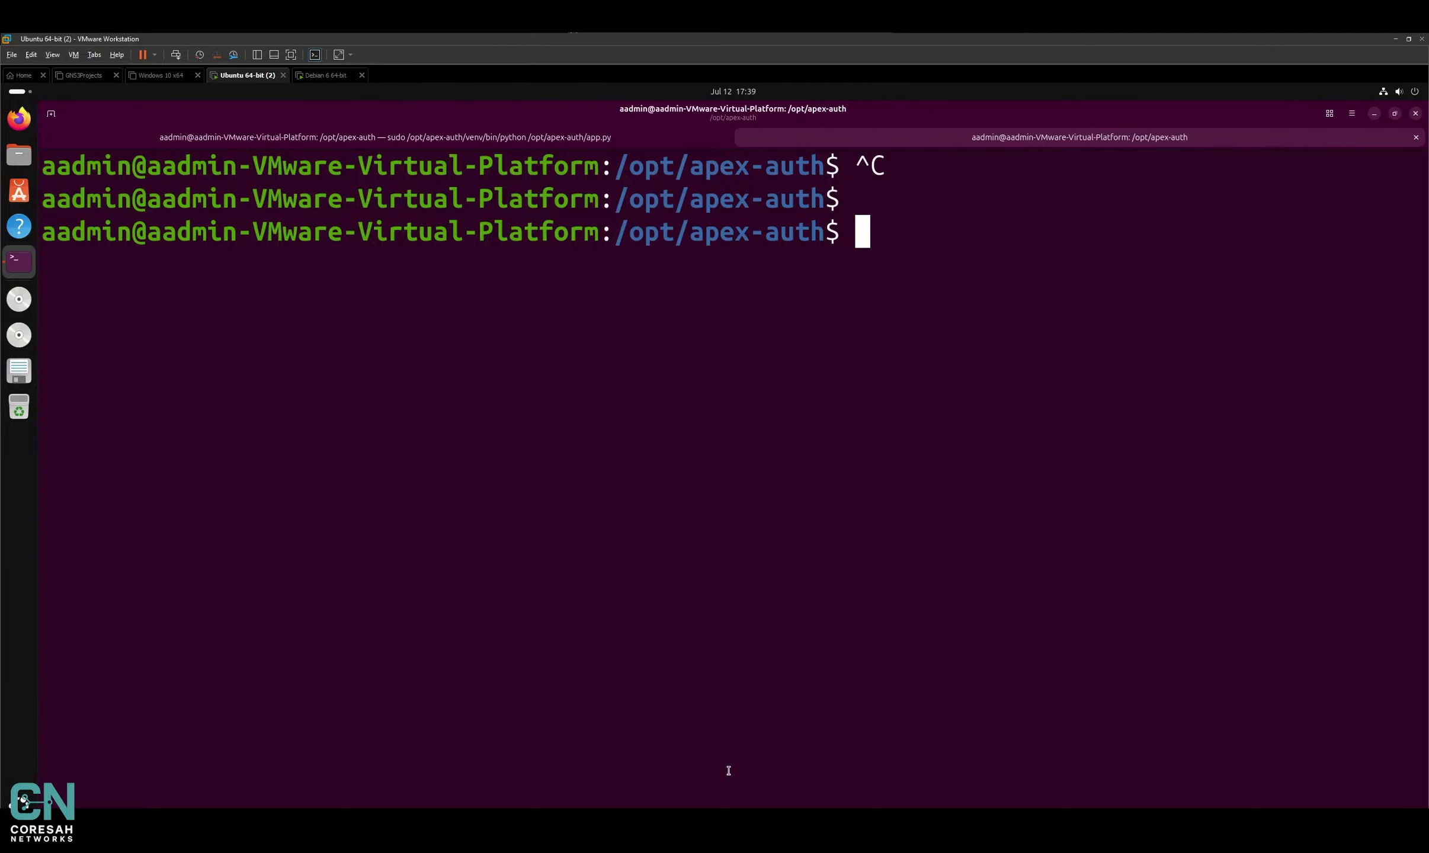
pyautogui.click(477, 137)
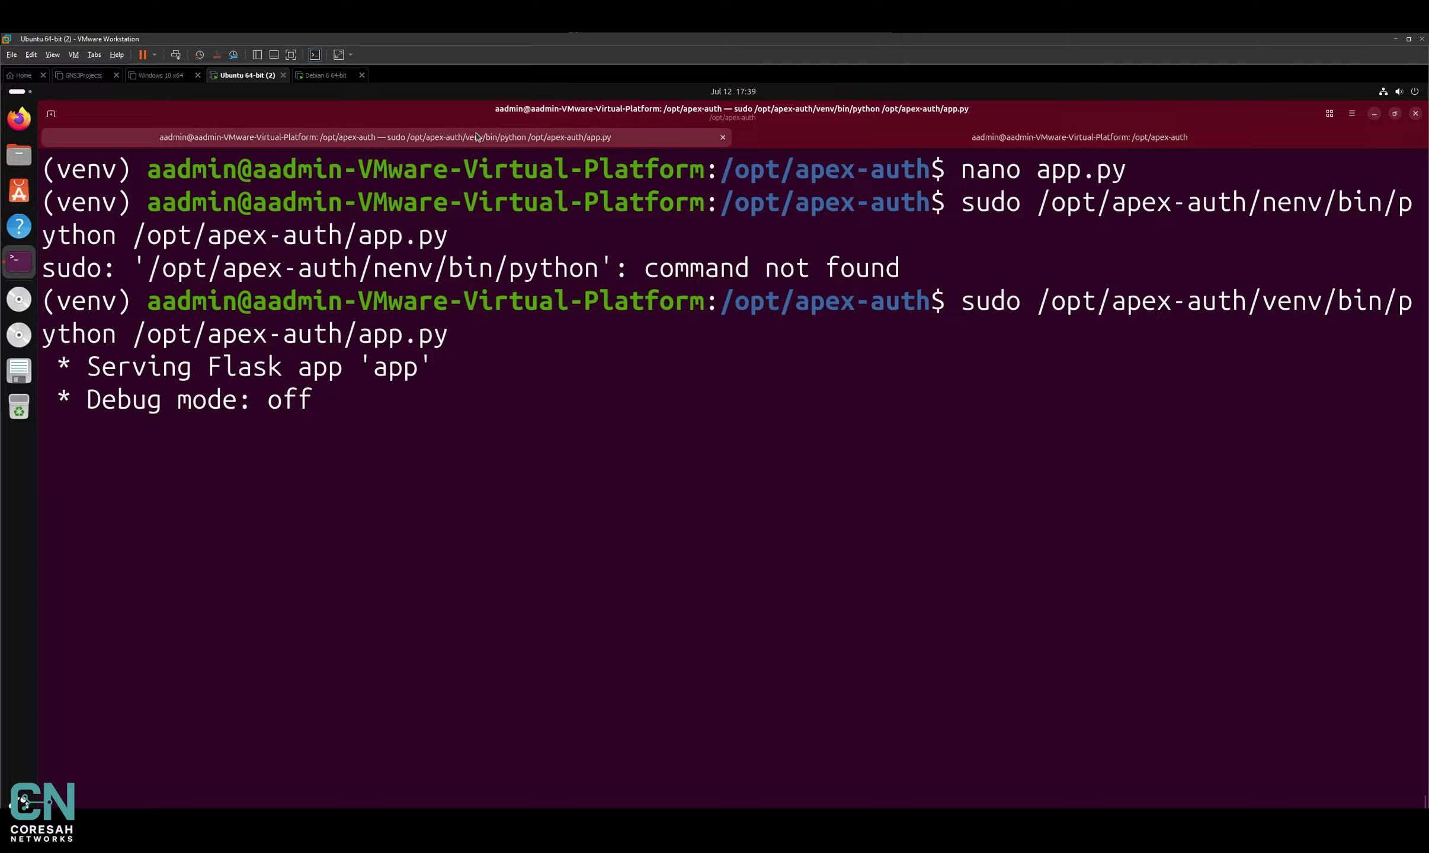
pyautogui.click(323, 76)
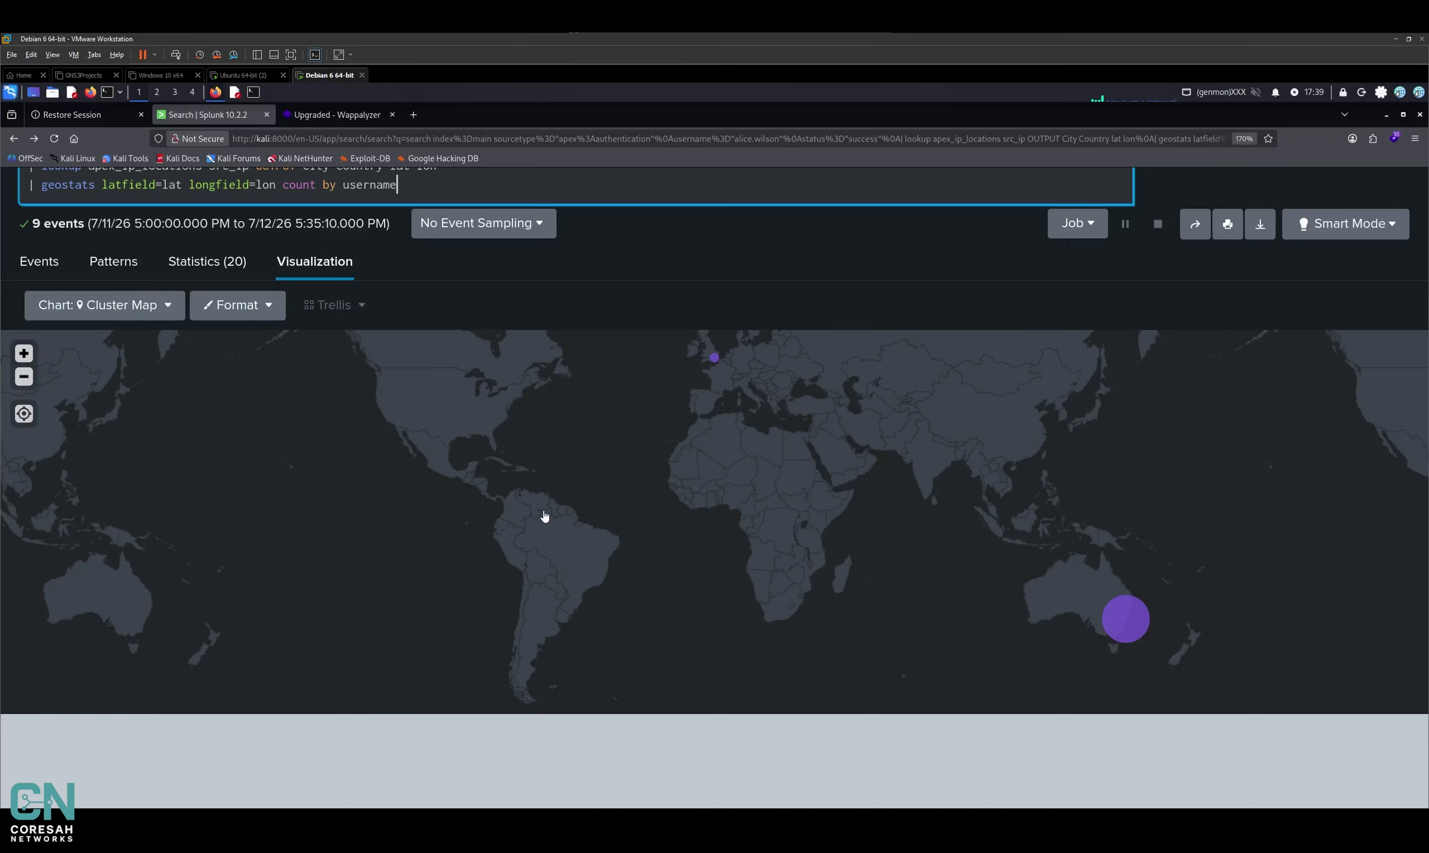
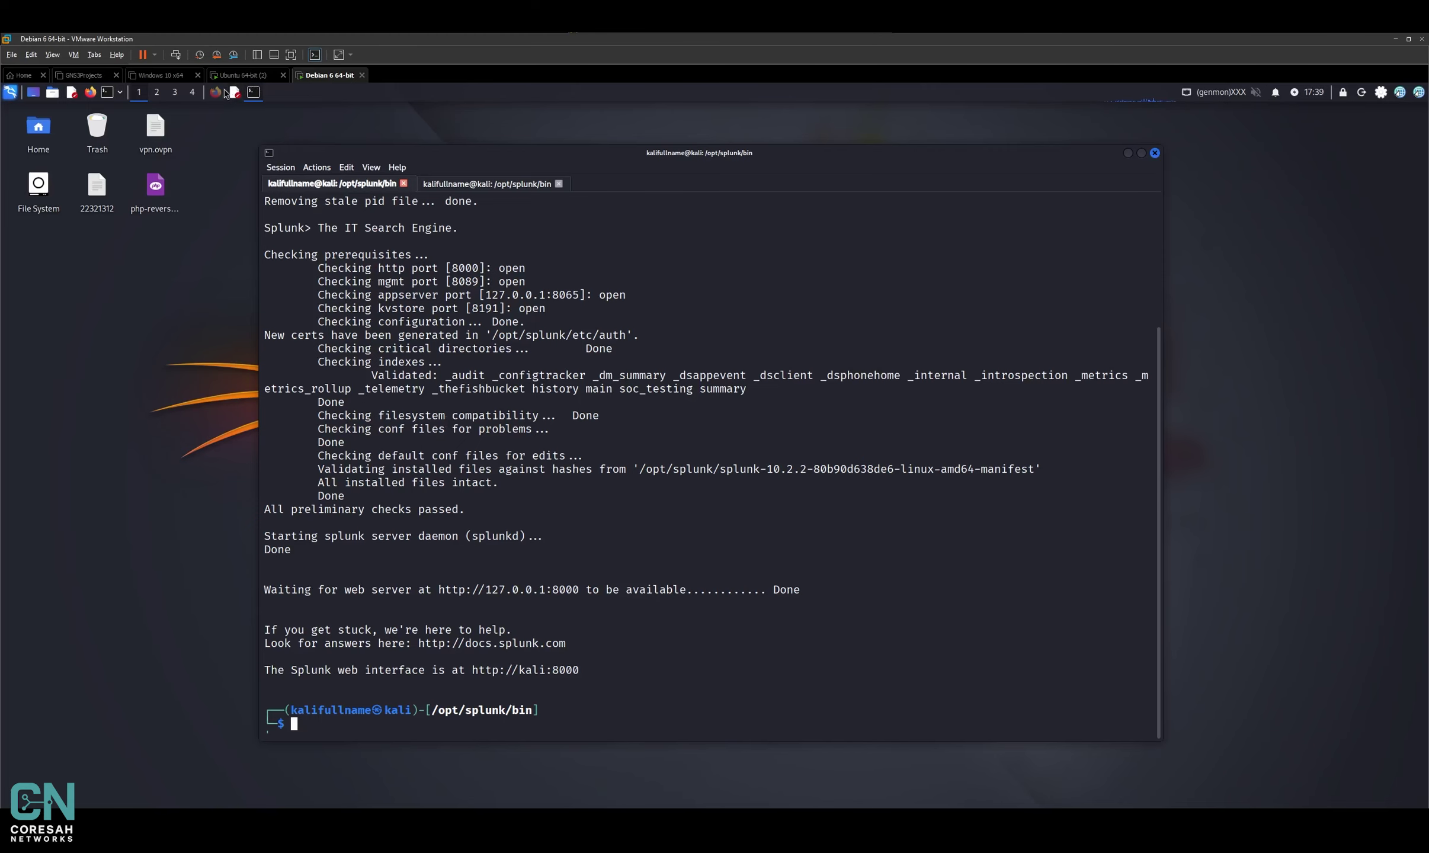
# Step: Bring Firefox forward and scroll up to the single-user login query and its 9-event cluster map
pyautogui.click(216, 93)
pyautogui.scroll(3, 389, 326)
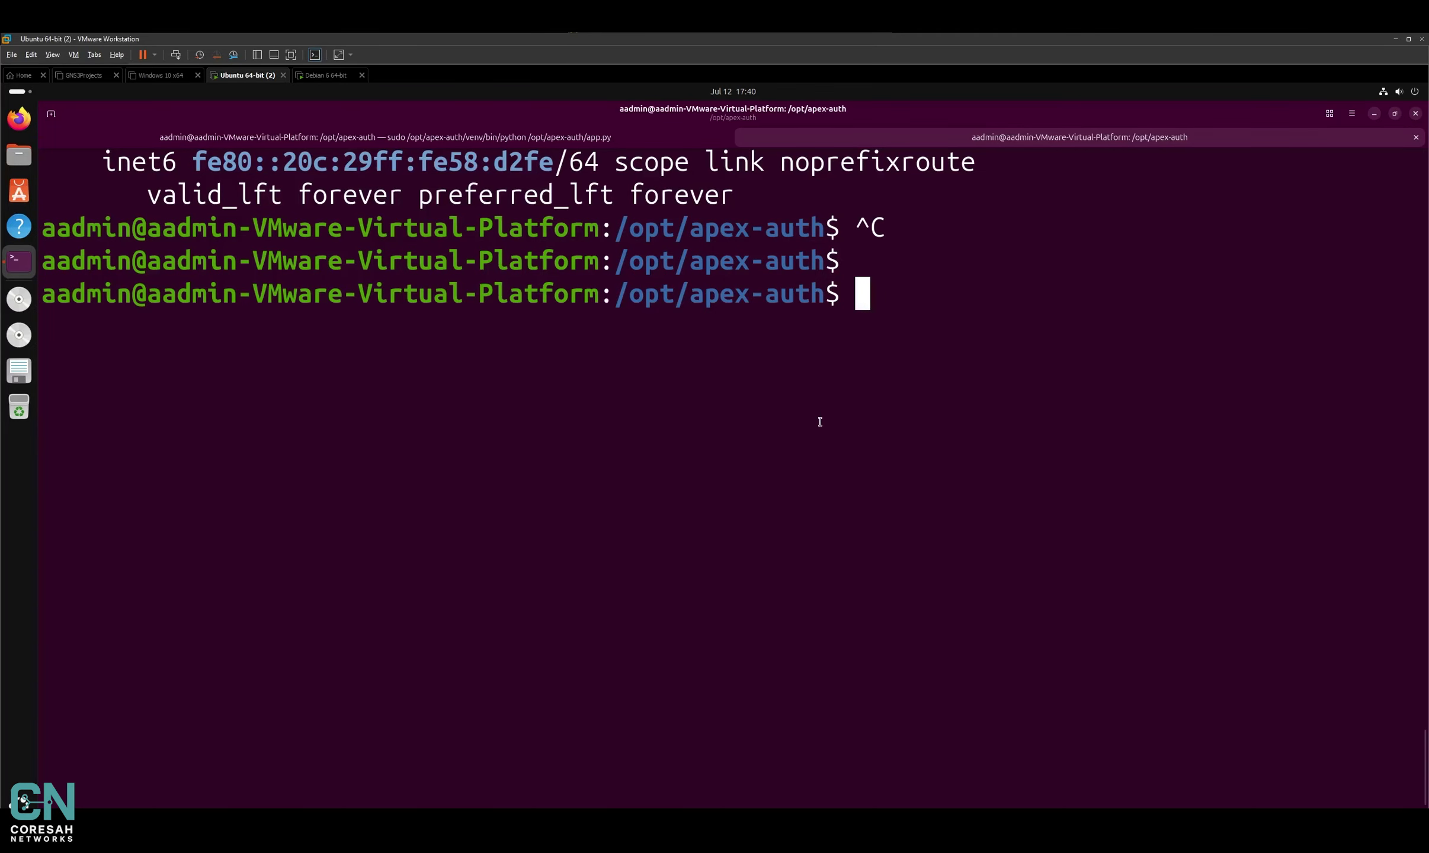
# Step: Change into /opt/apex-auth and print app.py, the Flask source ending with app.run on port 5000
pyautogui.hotkey('ctrl', 'l')
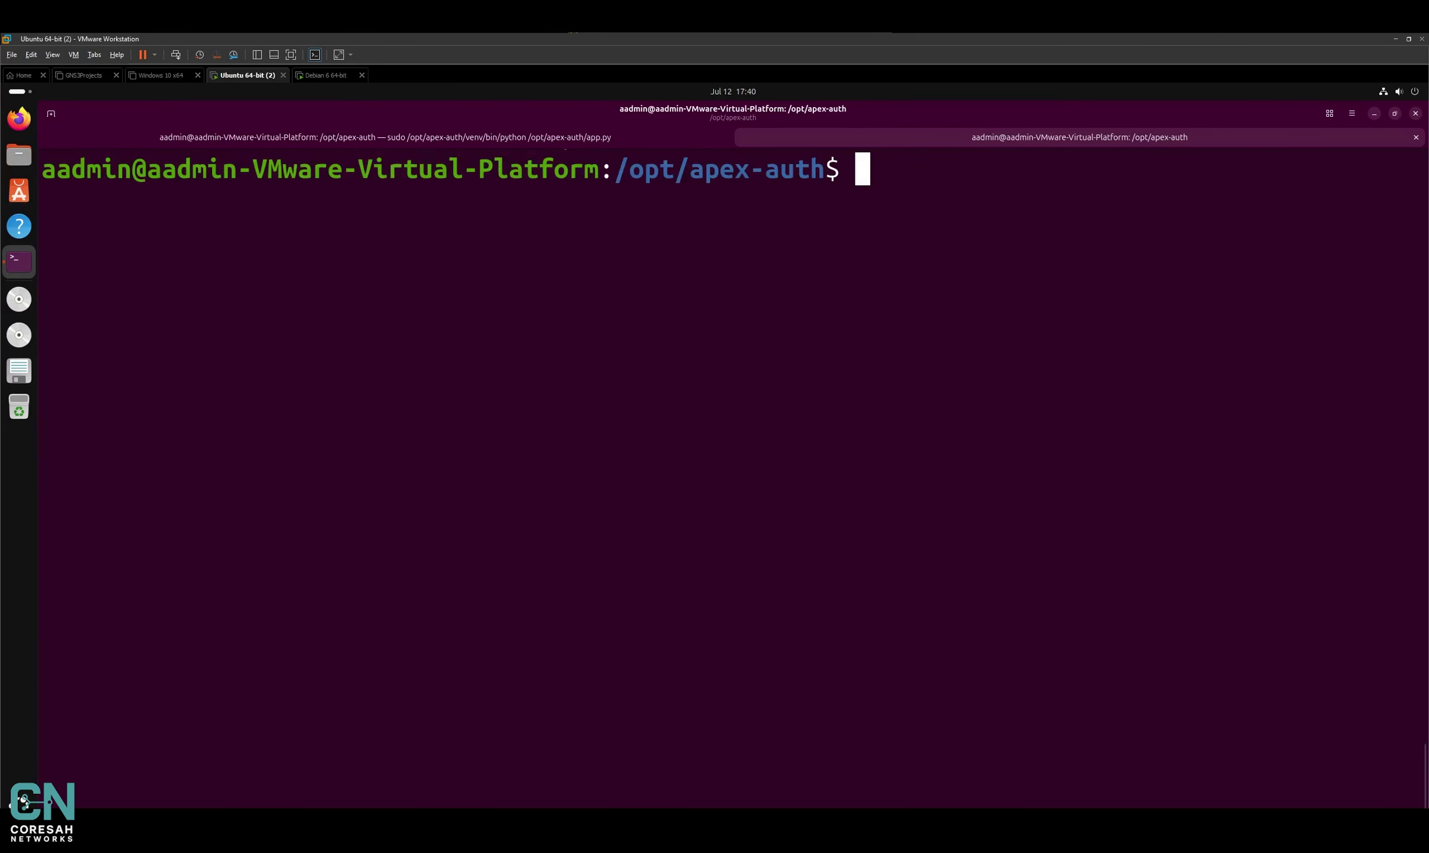
pyautogui.write('cd /opy/')
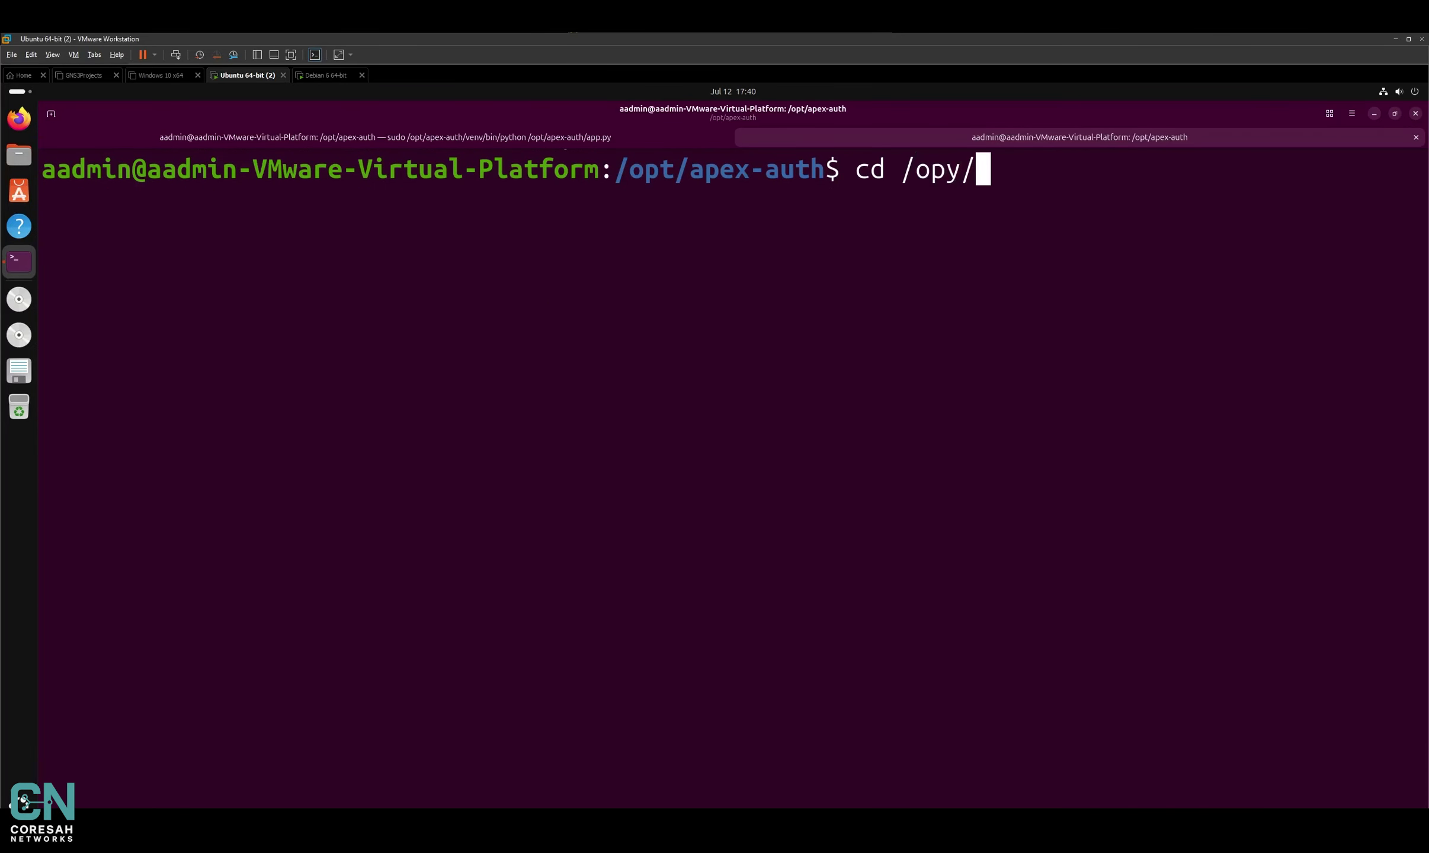
pyautogui.press('BackSpace')
pyautogui.press('BackSpace')
pyautogui.write('t/ap')
pyautogui.press('Tab')
pyautogui.press('Return')
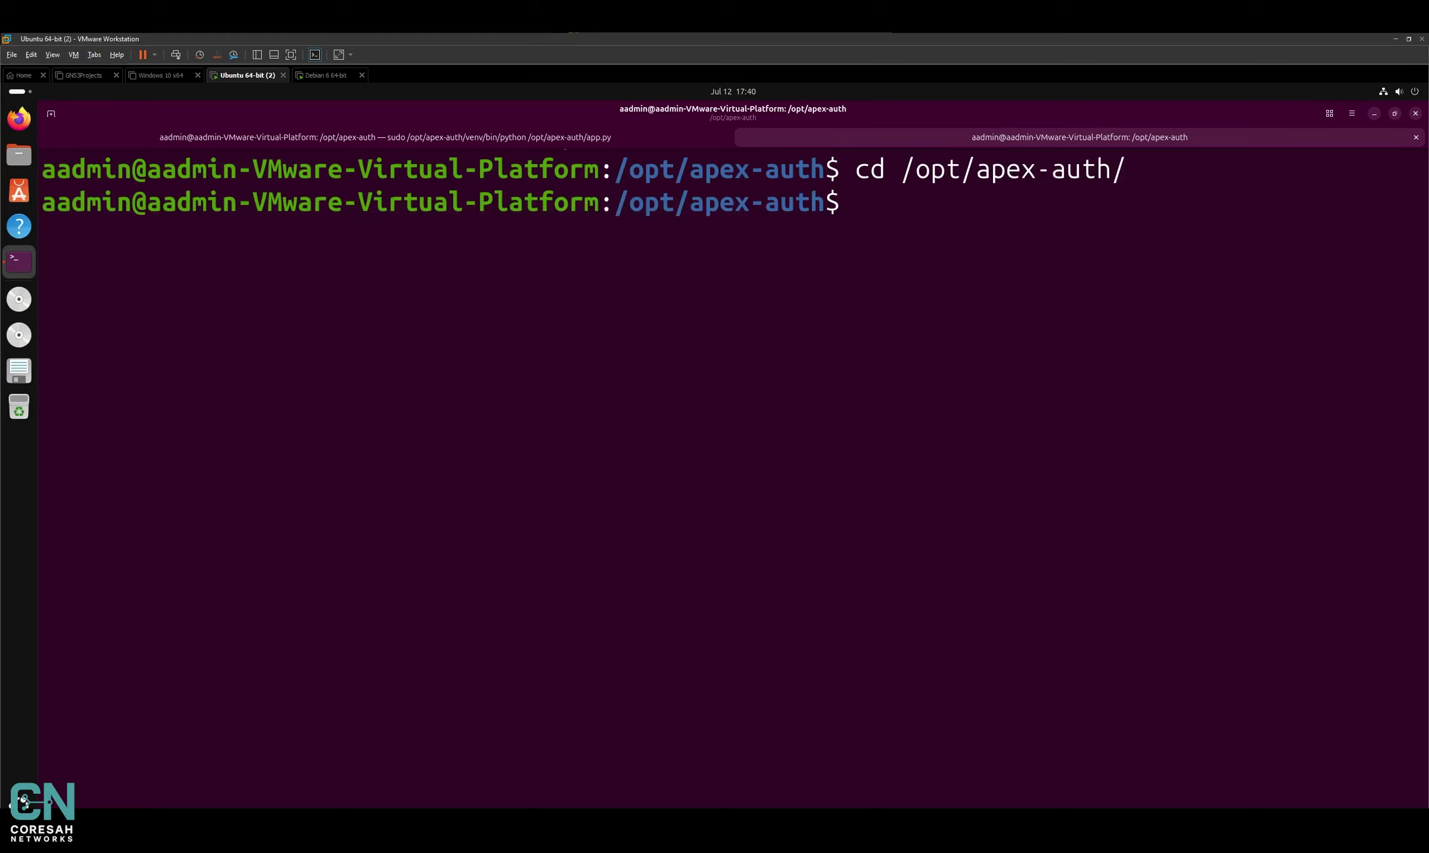
pyautogui.write('cat app.py')
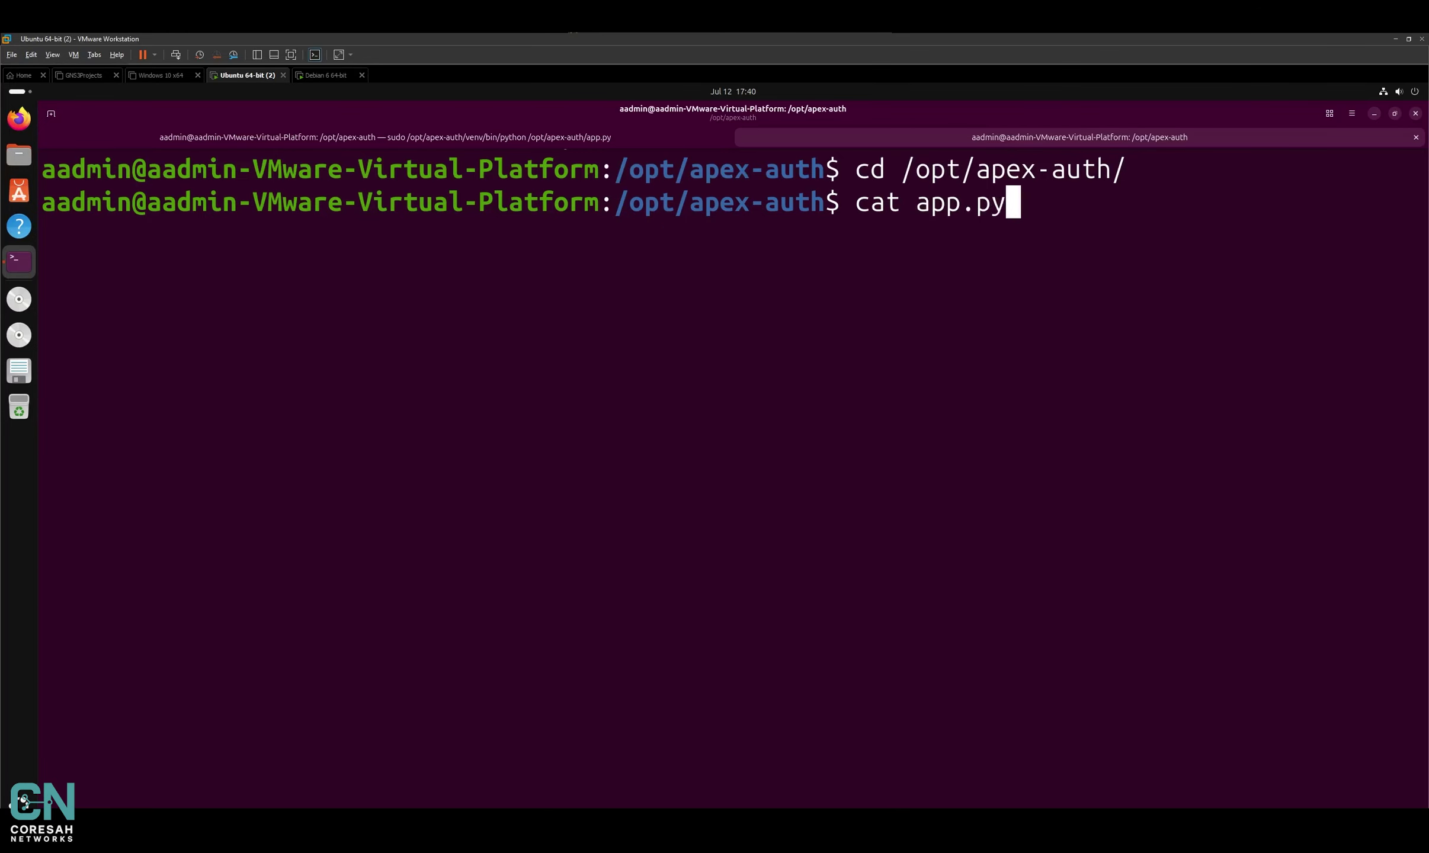
pyautogui.press('Return')
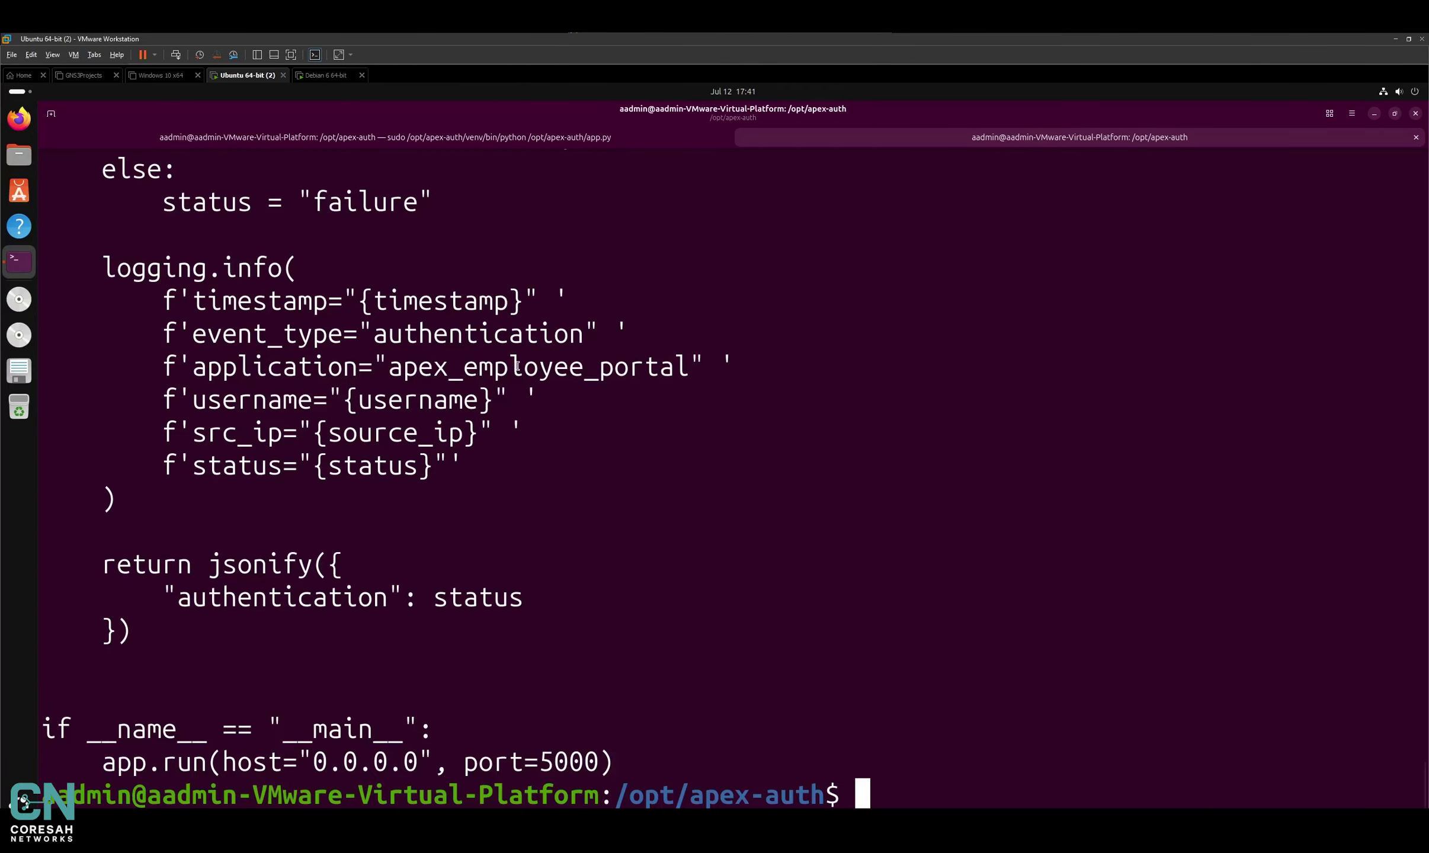
# Step: Scroll to the top of app.py, highlight the USERS credentials dictionary, then clear the screen
pyautogui.scroll(3, 506, 424)
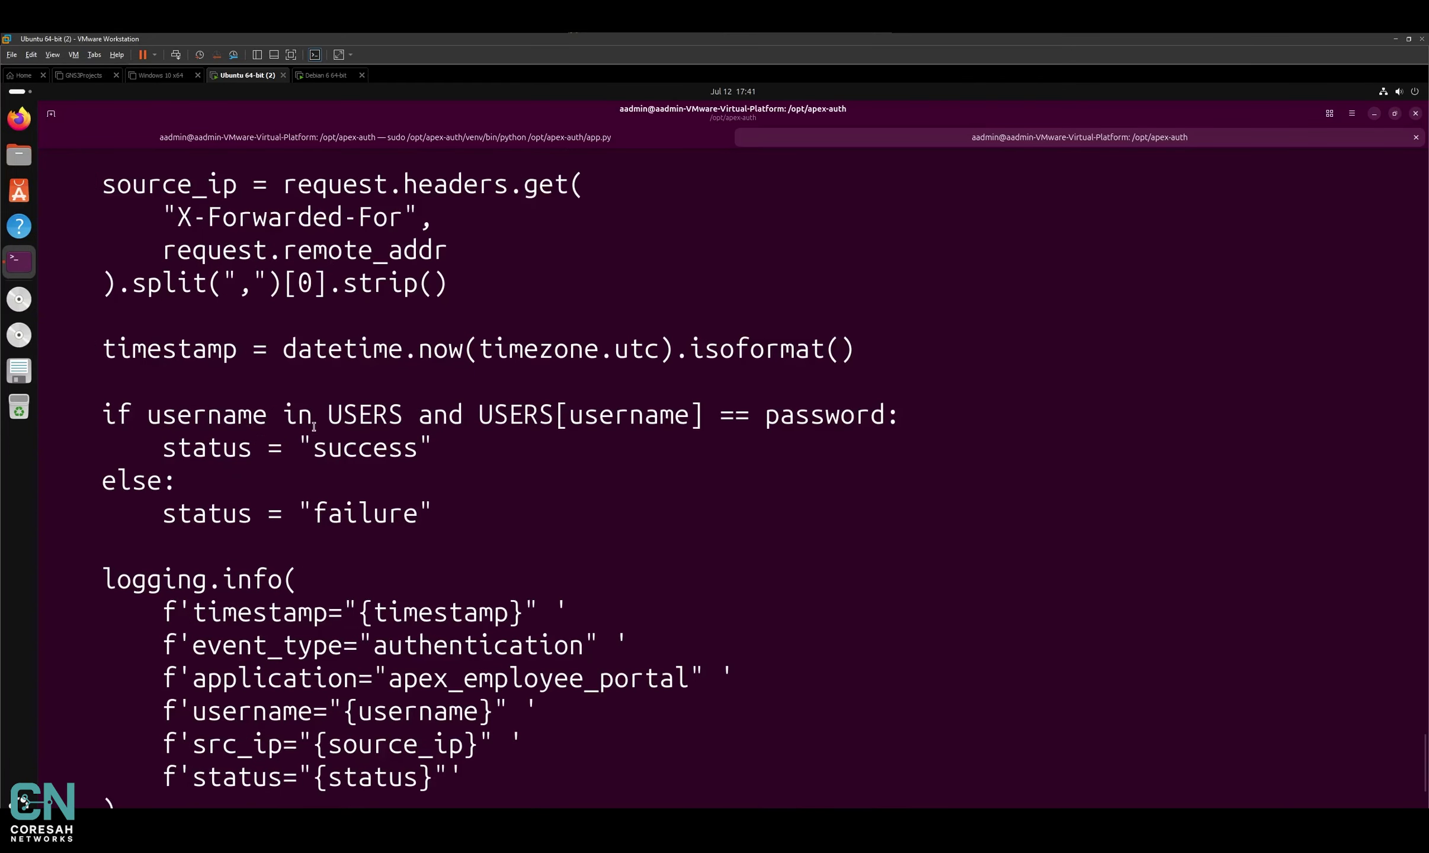
pyautogui.scroll(6, 322, 409)
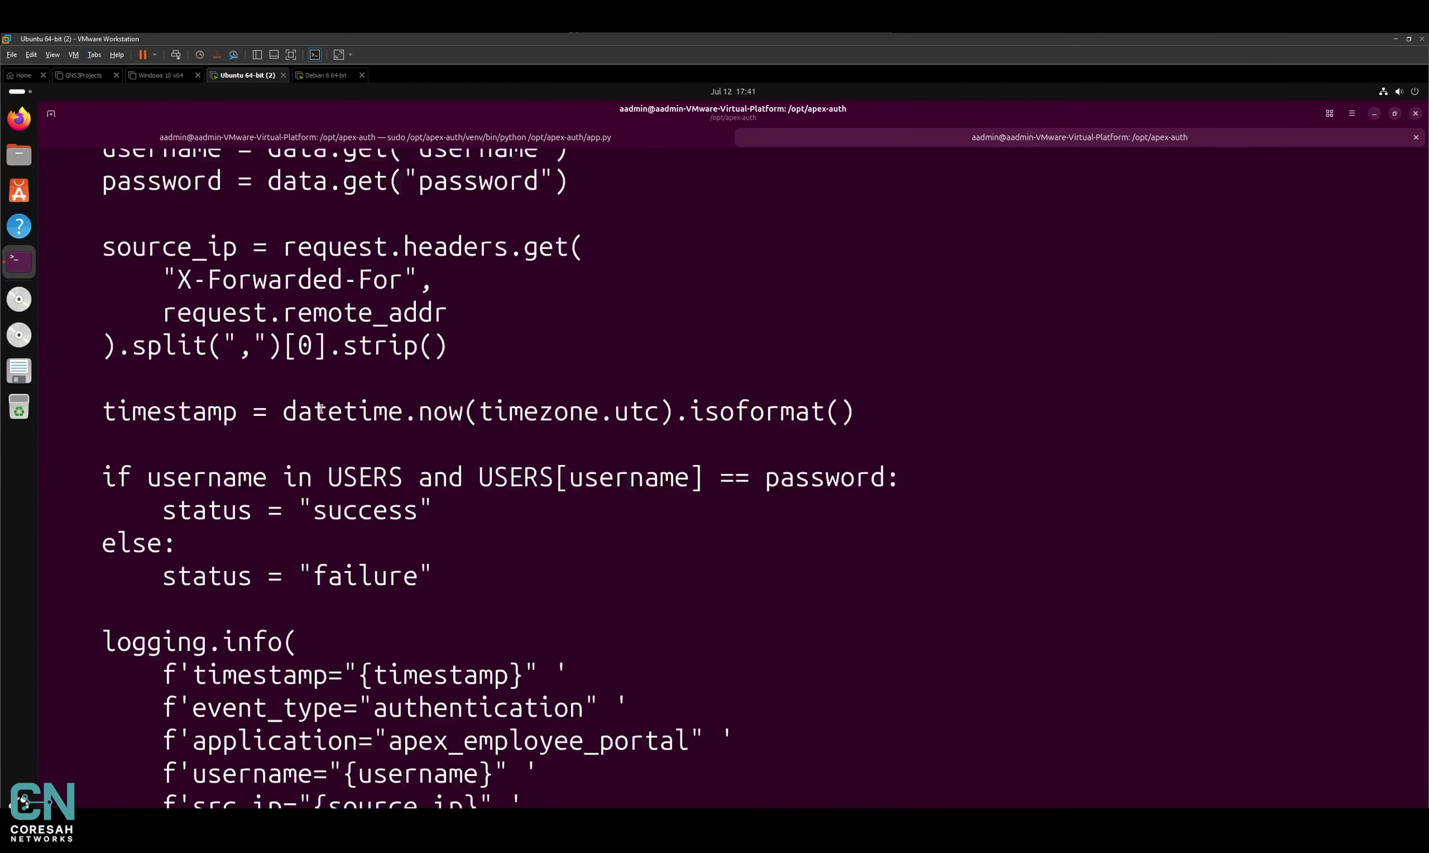
pyautogui.scroll(1, 173, 430)
pyautogui.scroll(-2, 174, 474)
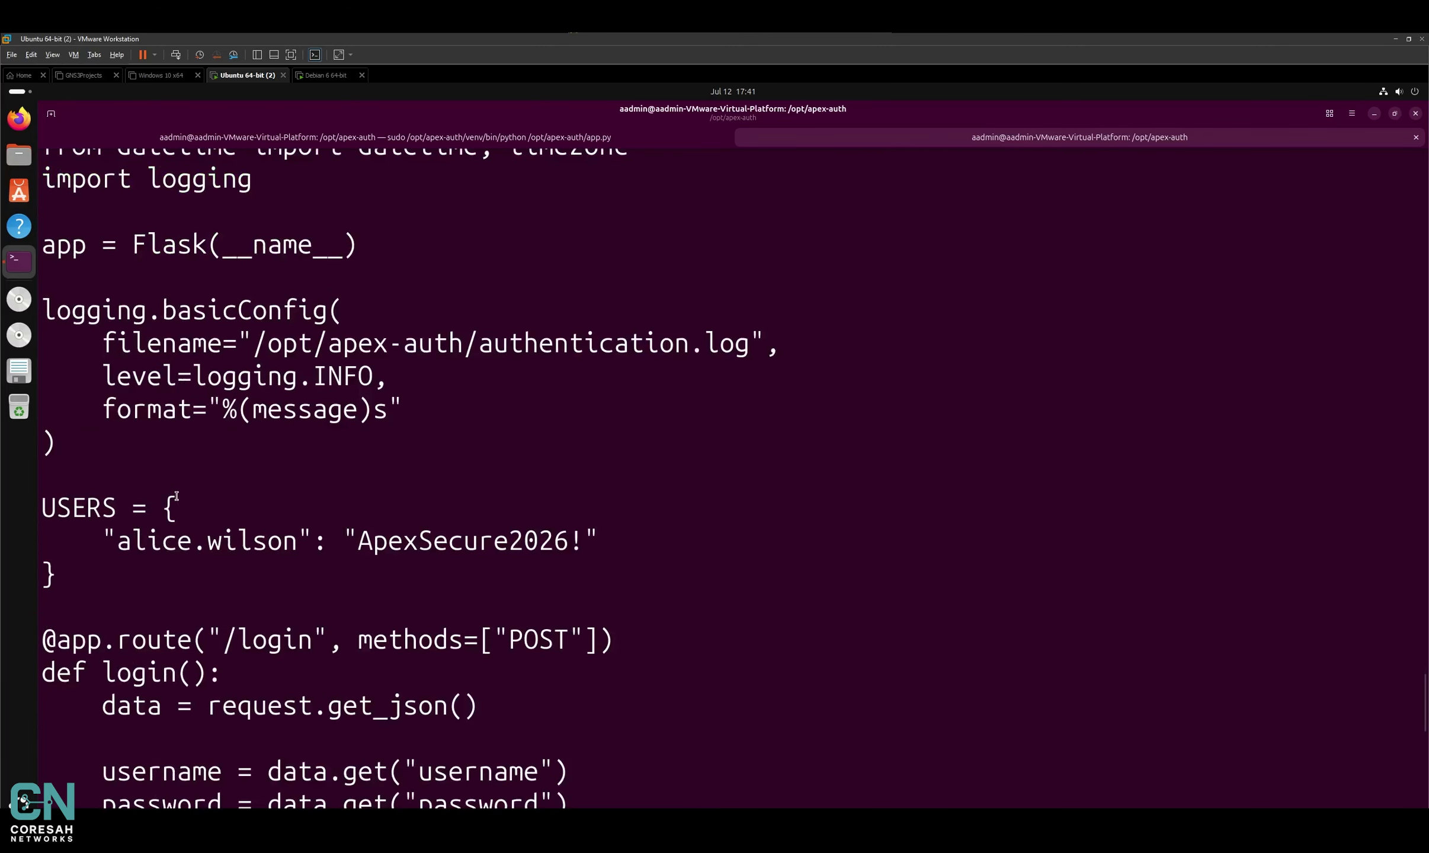
pyautogui.scroll(1, 61, 500)
pyautogui.moveTo(45, 502); pyautogui.dragTo(514, 563)
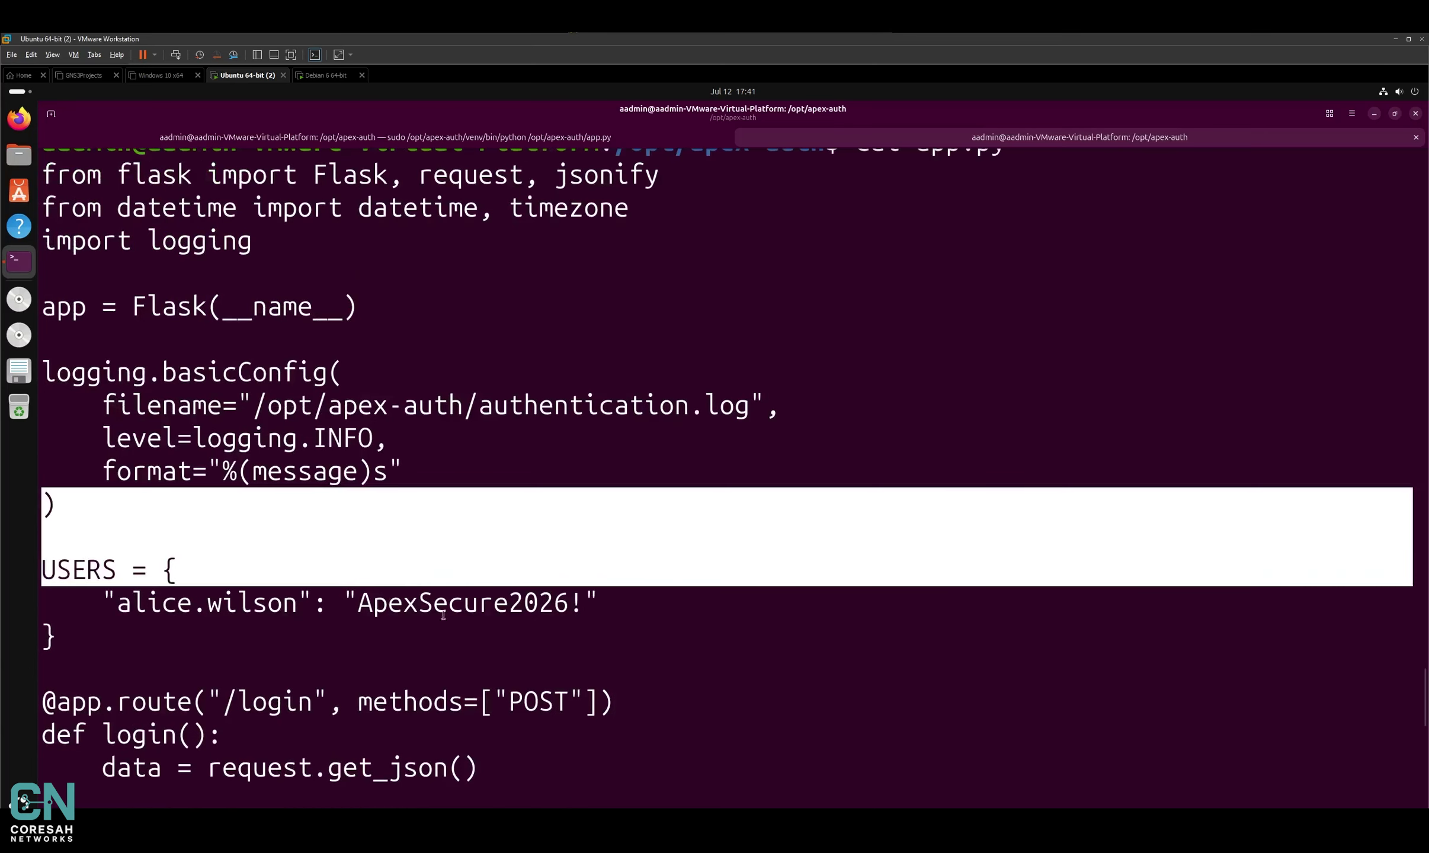
pyautogui.moveTo(599, 606); pyautogui.dragTo(29, 530)
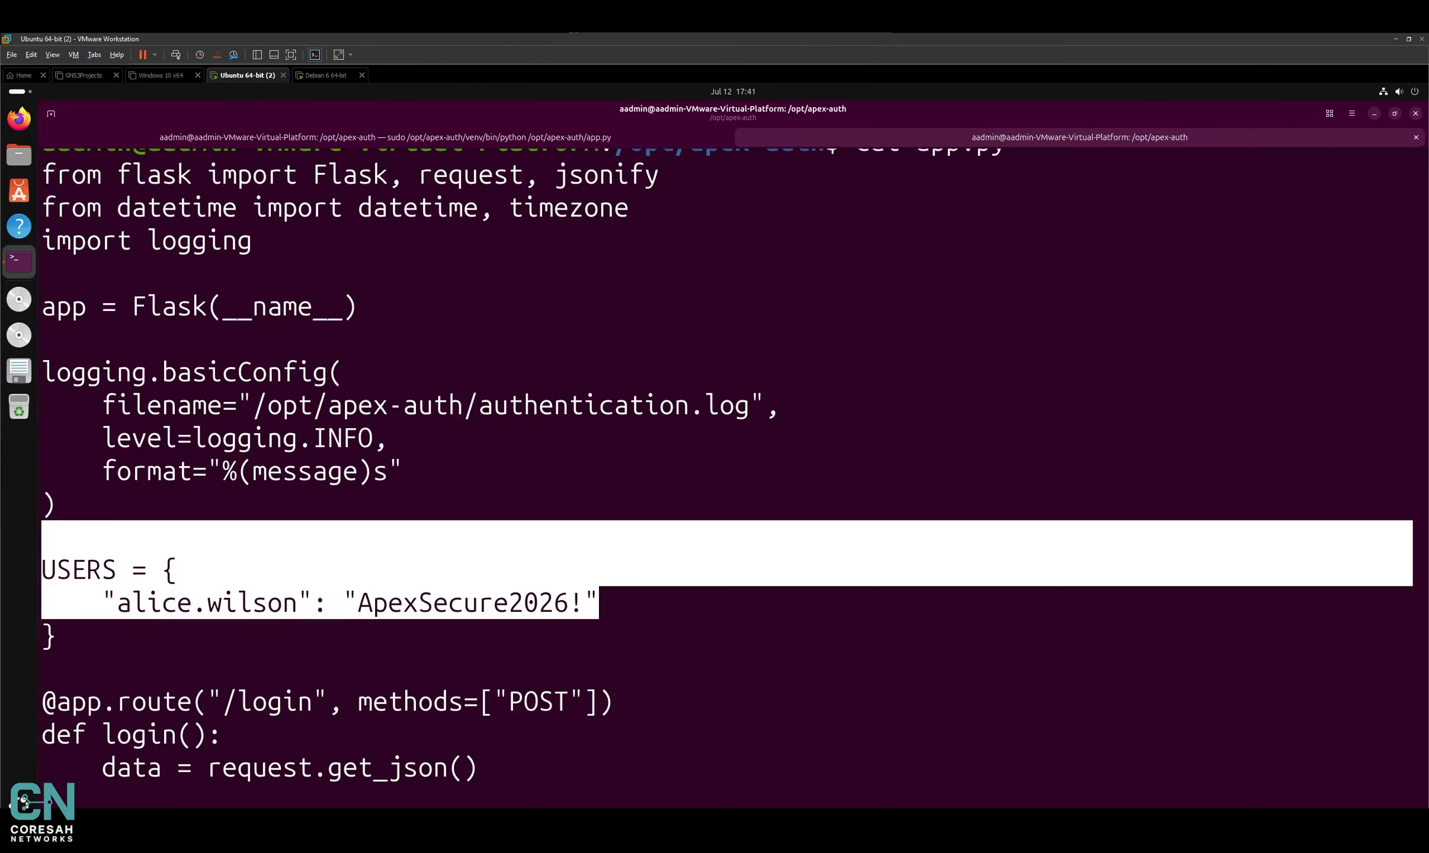
pyautogui.scroll(-3, 559, 527)
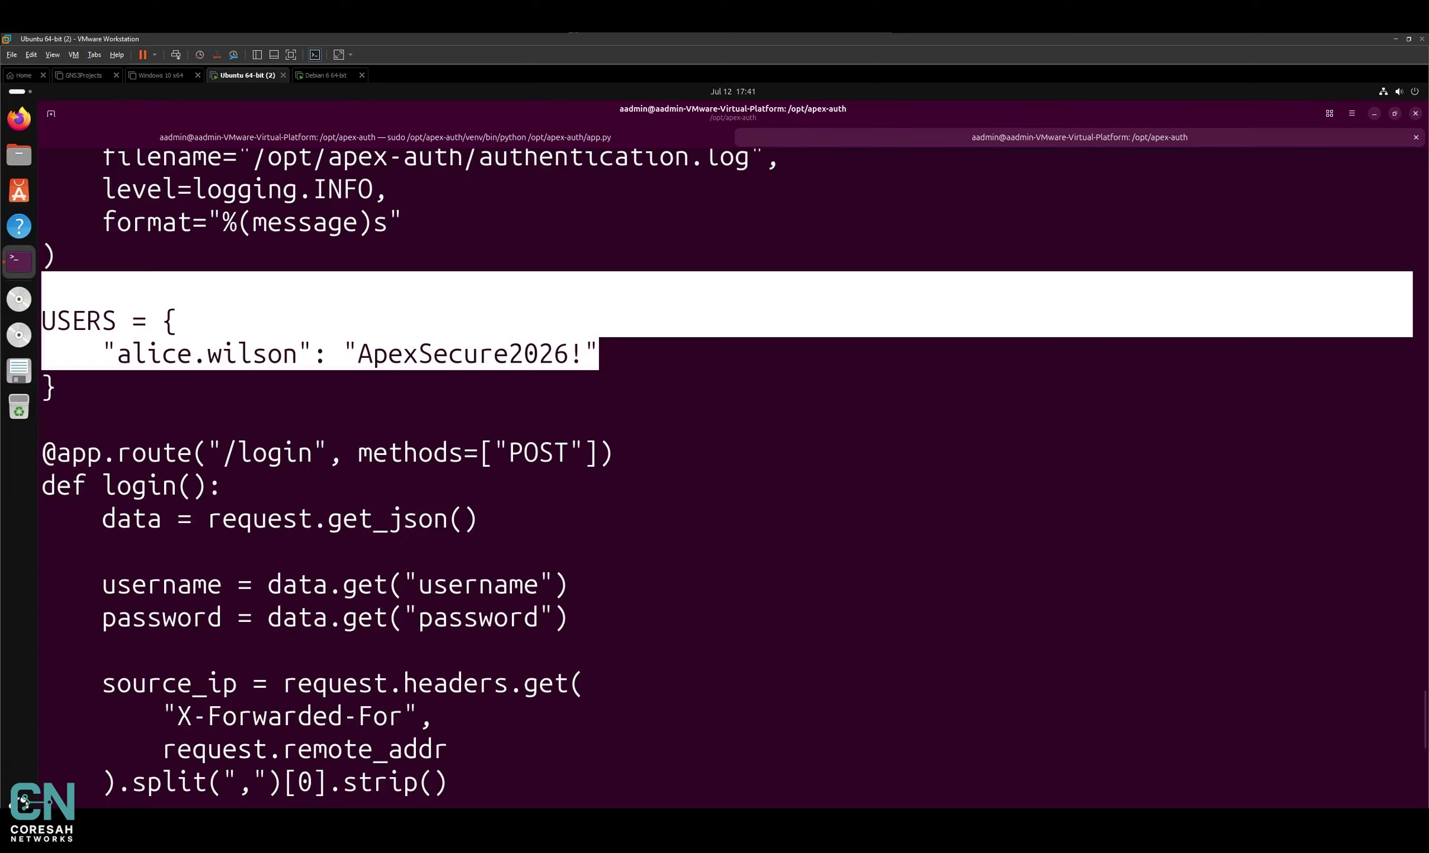
pyautogui.hotkey('ctrl', 'l')
# Step: Follow /opt/apex-auth/authentication.log with tail -f to review successful logins, then stop and clear
pyautogui.write('tai')
pyautogui.write('l')
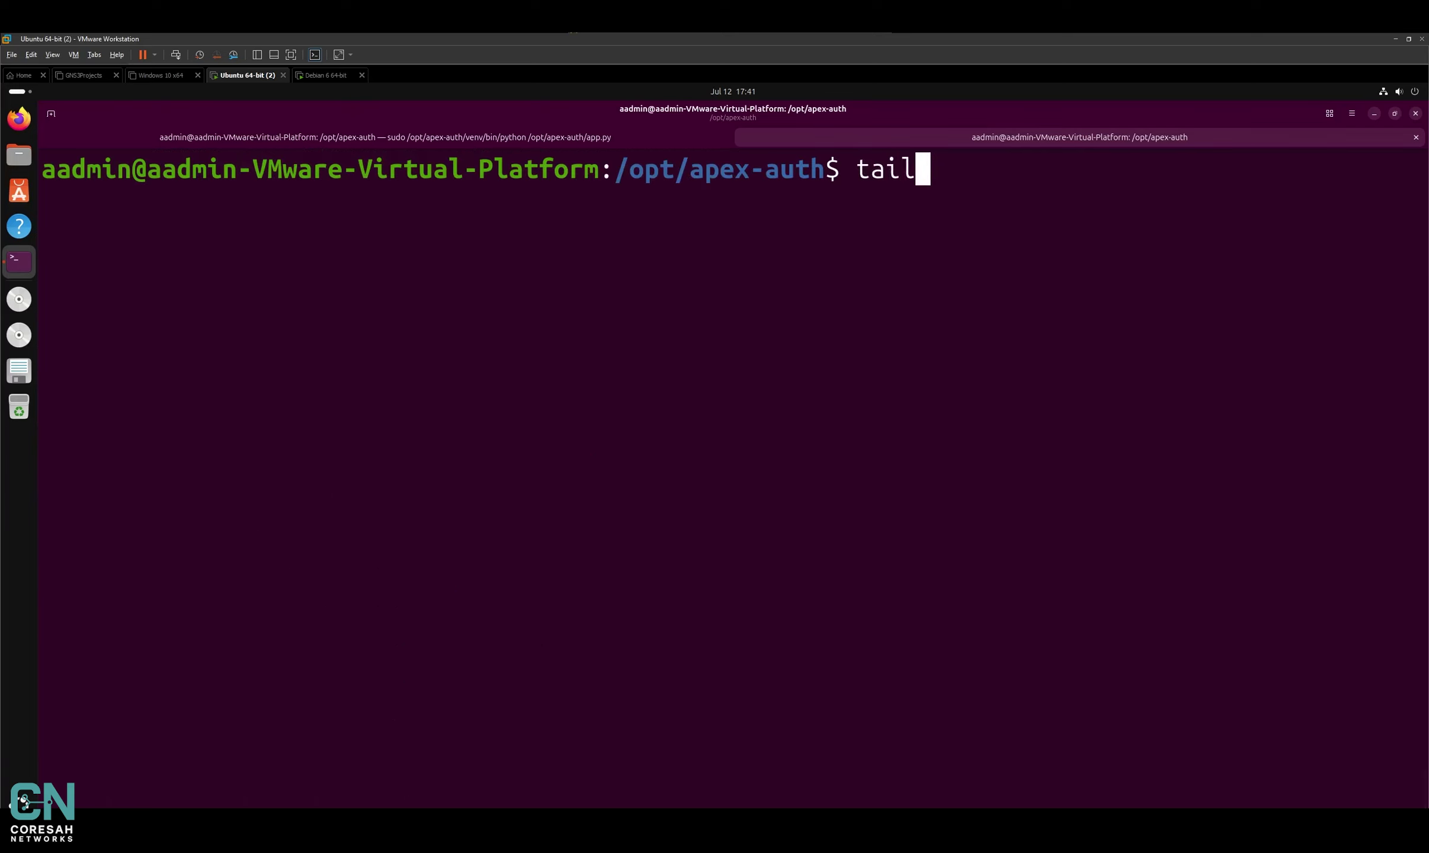
pyautogui.write(' -f /o')
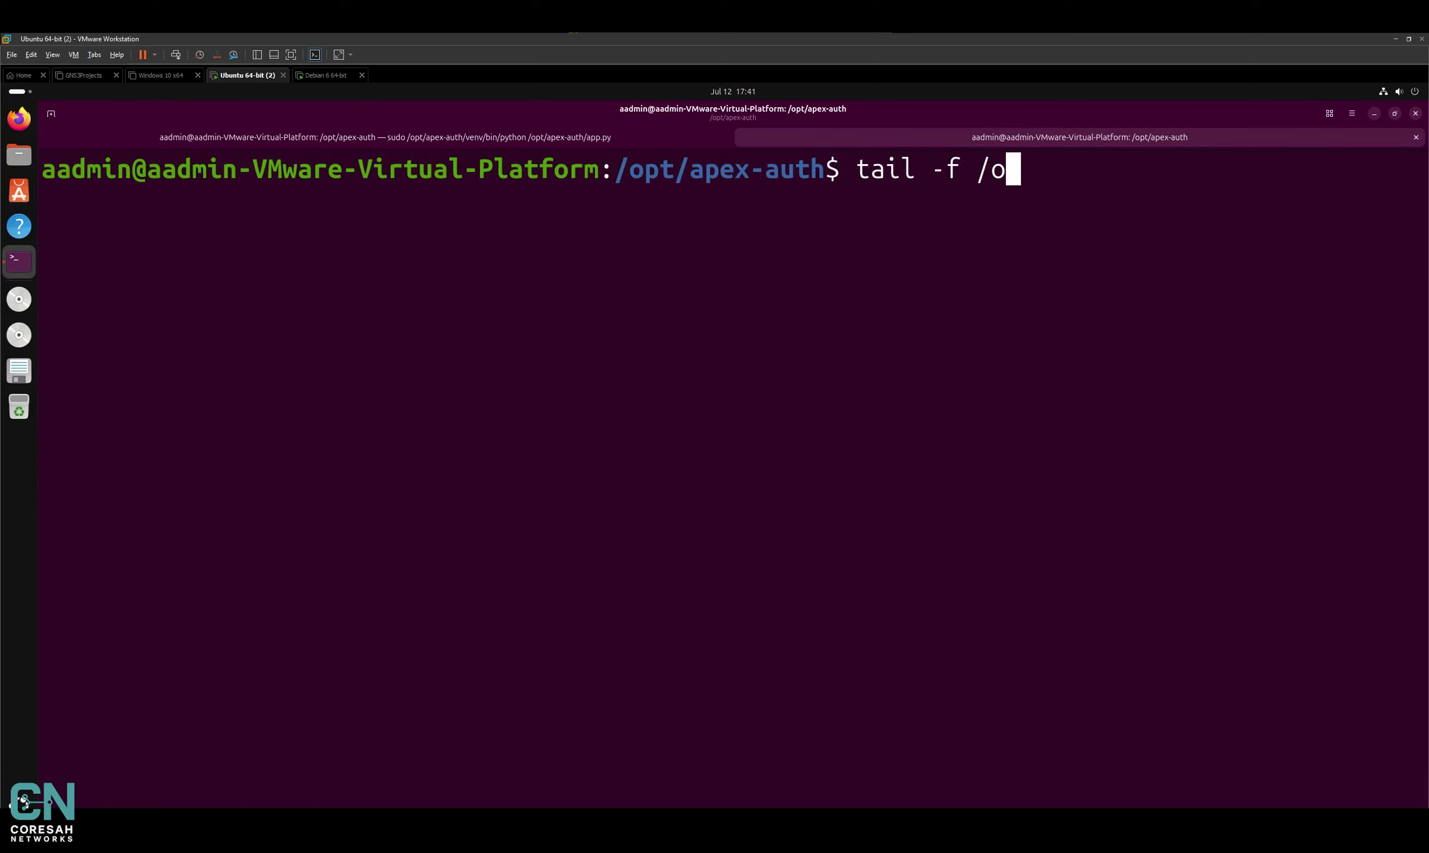
pyautogui.write('pt/apex')
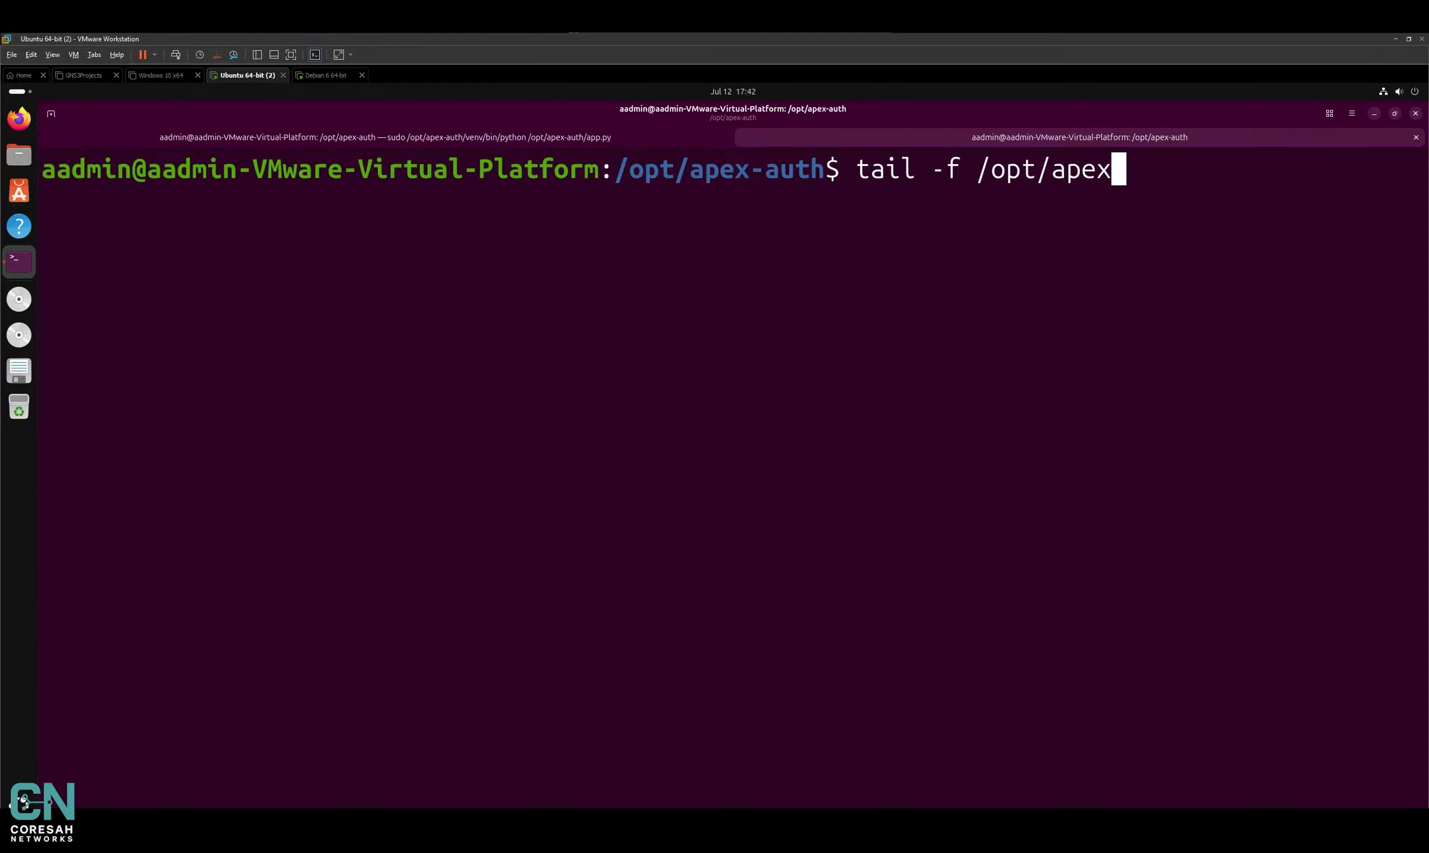
pyautogui.press('Tab')
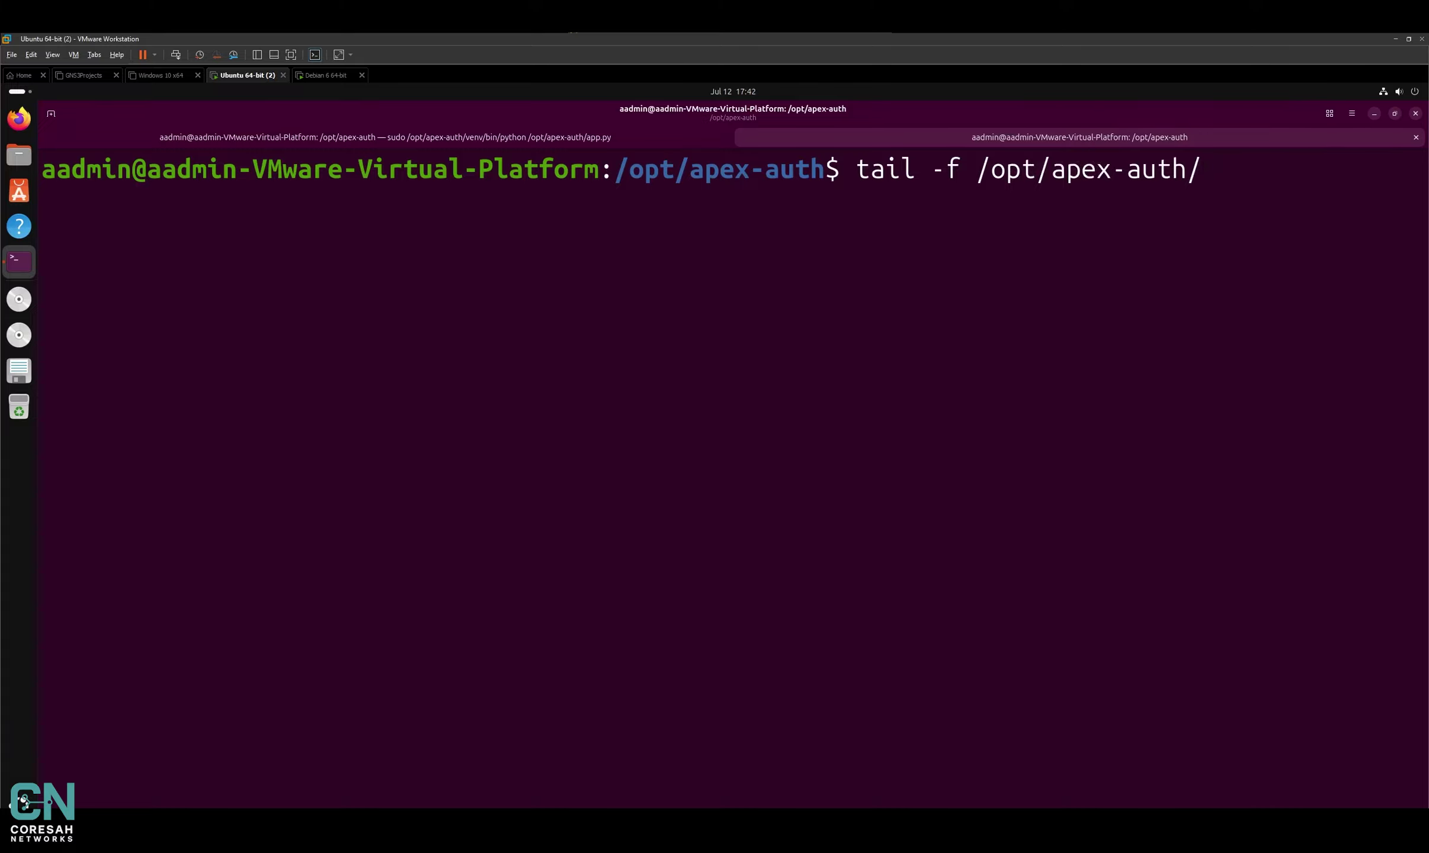
pyautogui.write('au')
pyautogui.press('Tab')
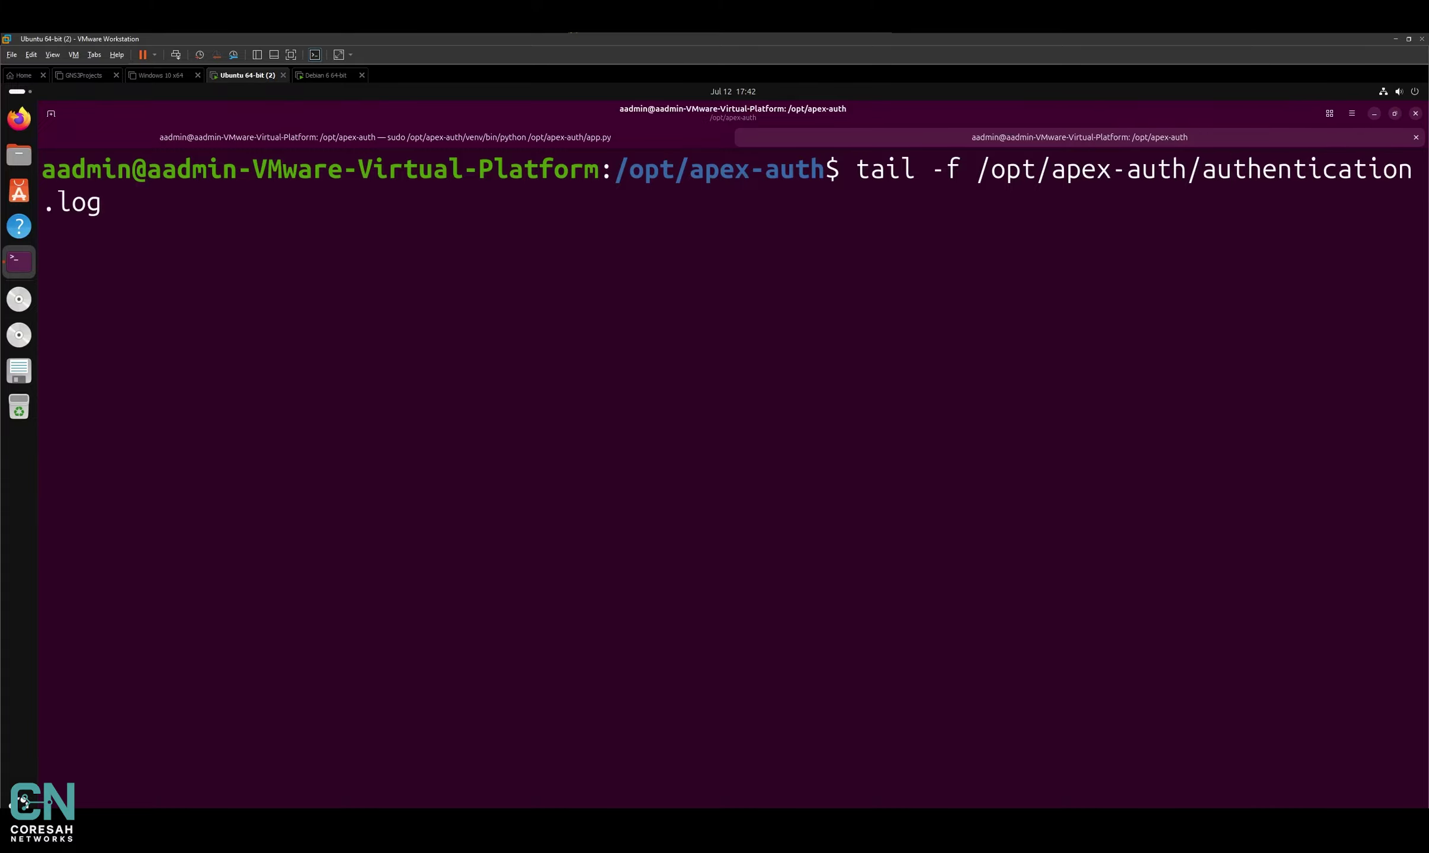
pyautogui.press('Return')
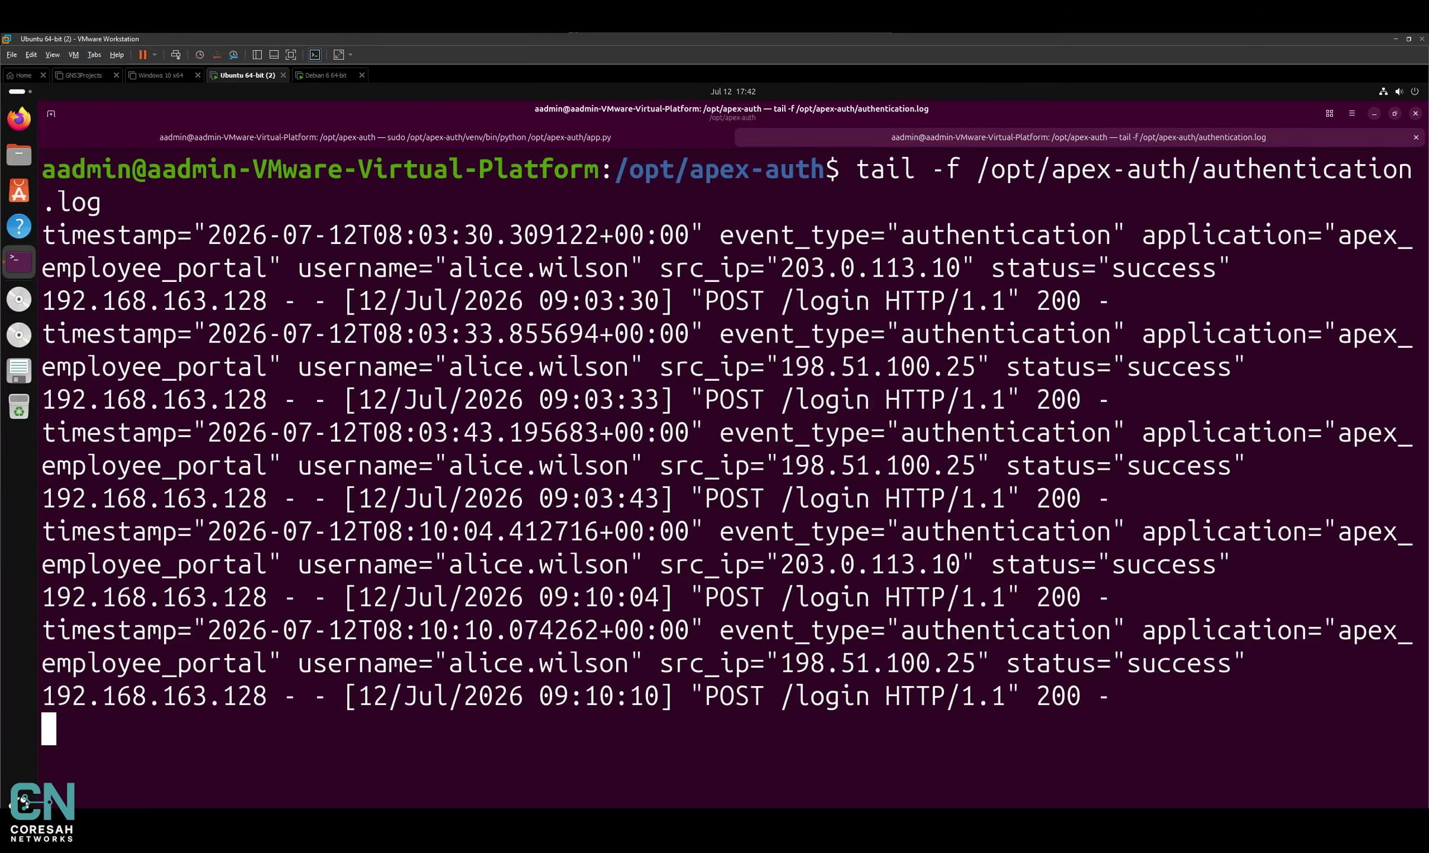
pyautogui.hotkey('ctrl', 'l')
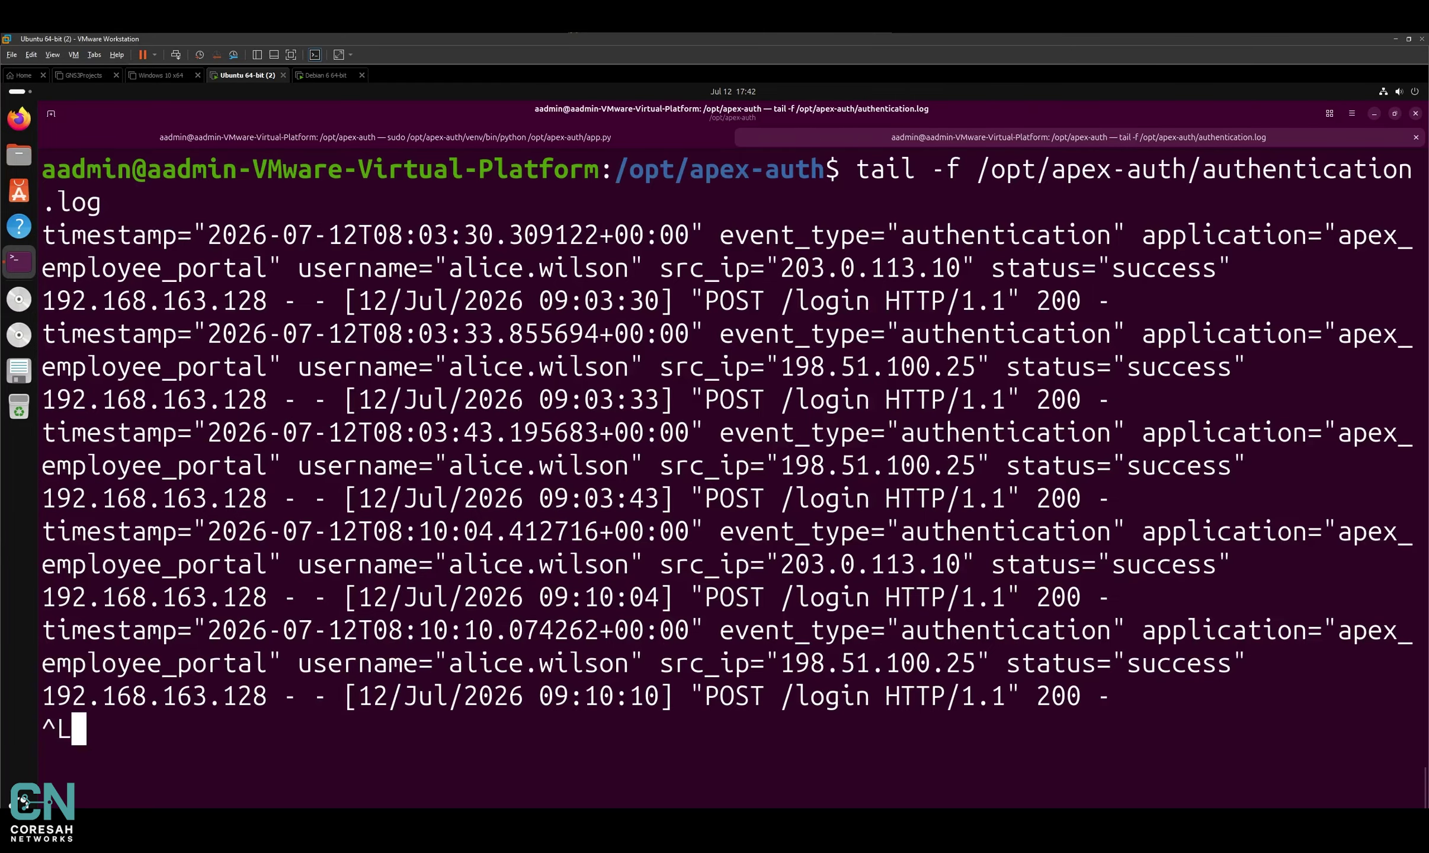
pyautogui.hotkey('ctrl', 'c')
pyautogui.hotkey('ctrl', 'l')
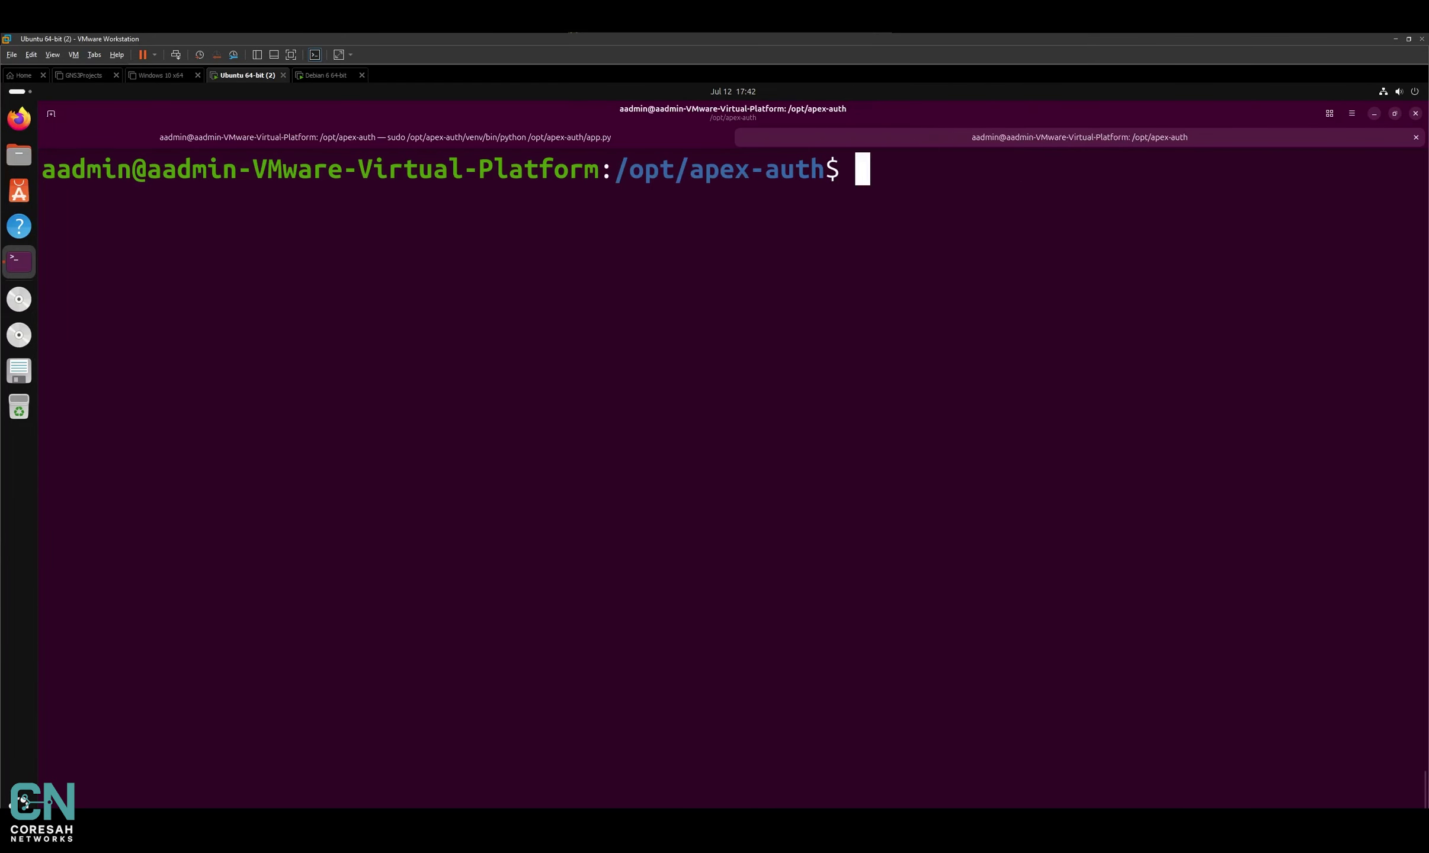
# Step: Print /opt/splunkforwarder/etc/system/local/inputs.conf with sudo cat, entering the sudo password
pyautogui.write('sudo a')
pyautogui.press('BackSpace')
pyautogui.write('va')
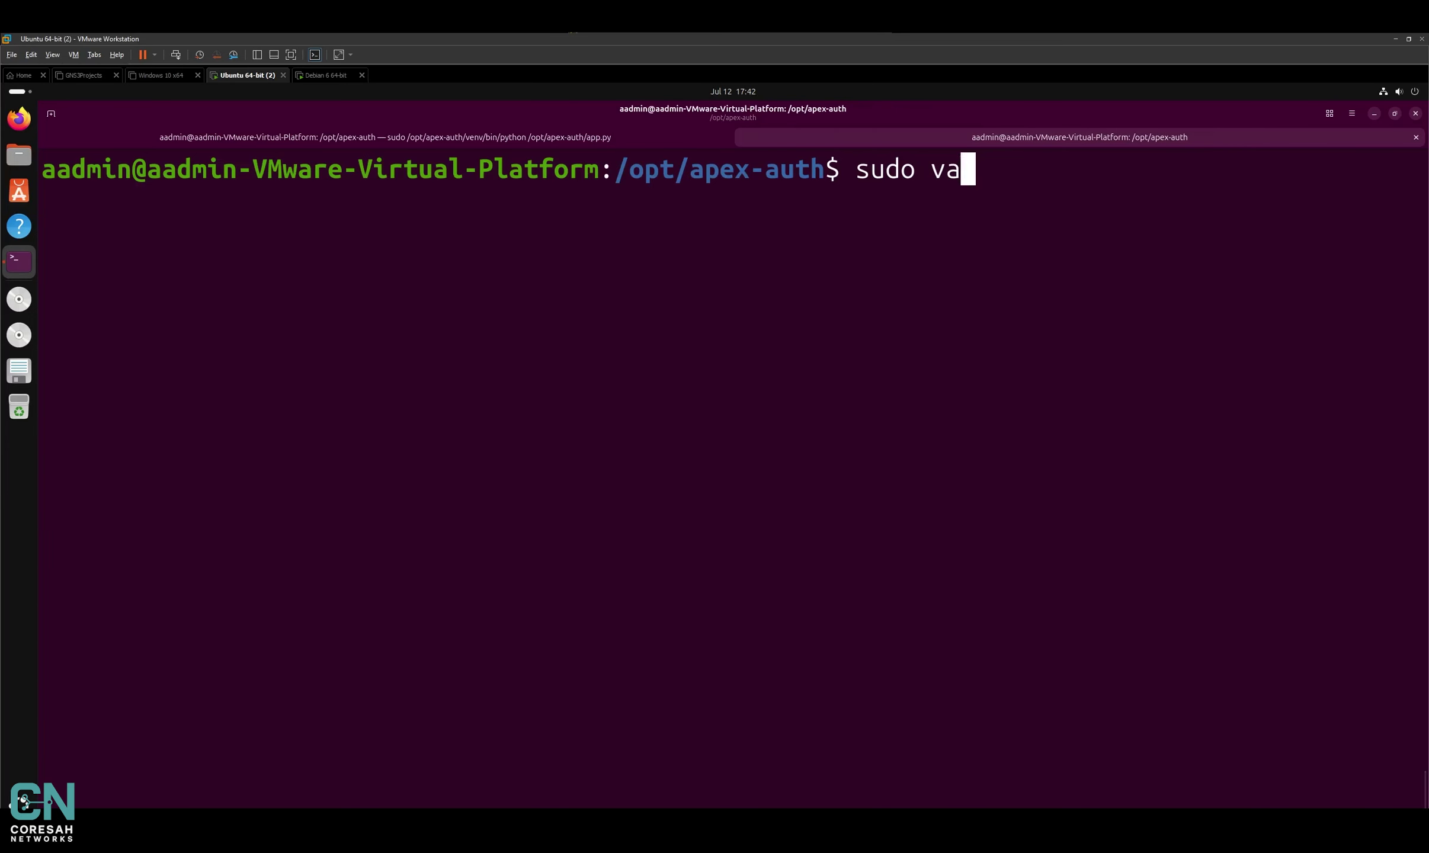
pyautogui.press('BackSpace')
pyautogui.press('BackSpace')
pyautogui.write('cat')
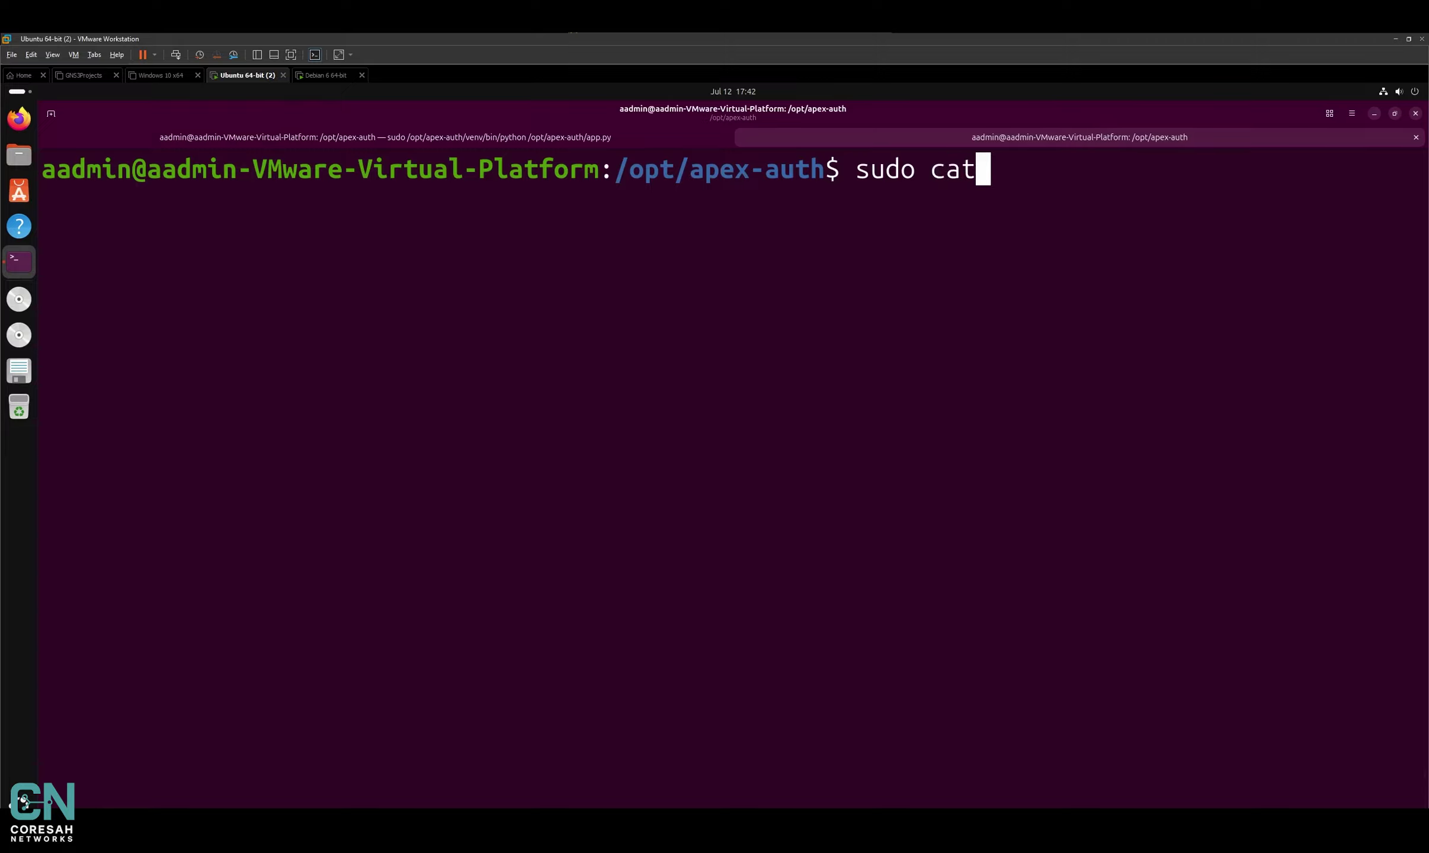
pyautogui.write(' /opt/spl')
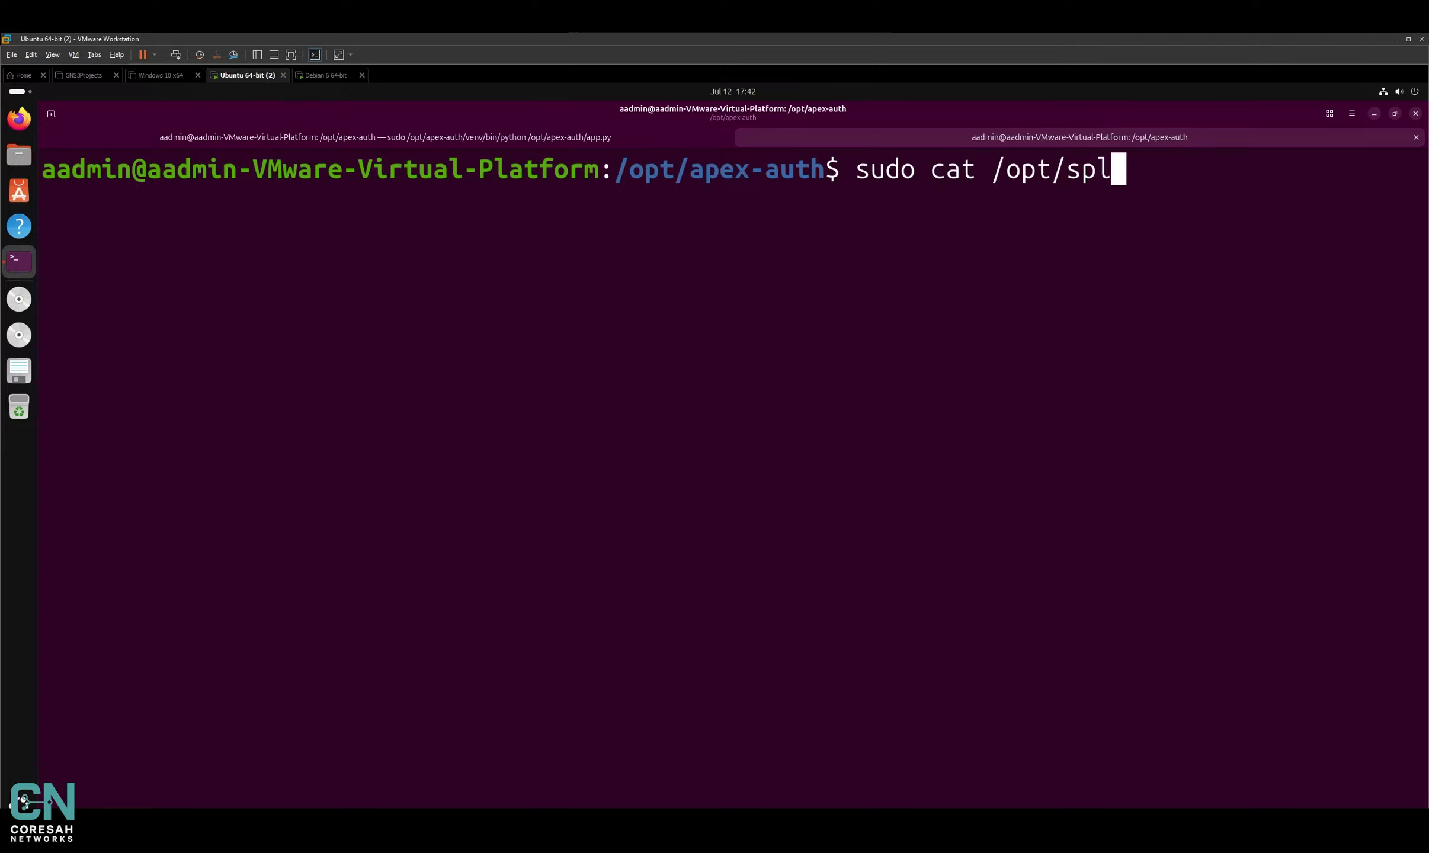
pyautogui.press('Tab')
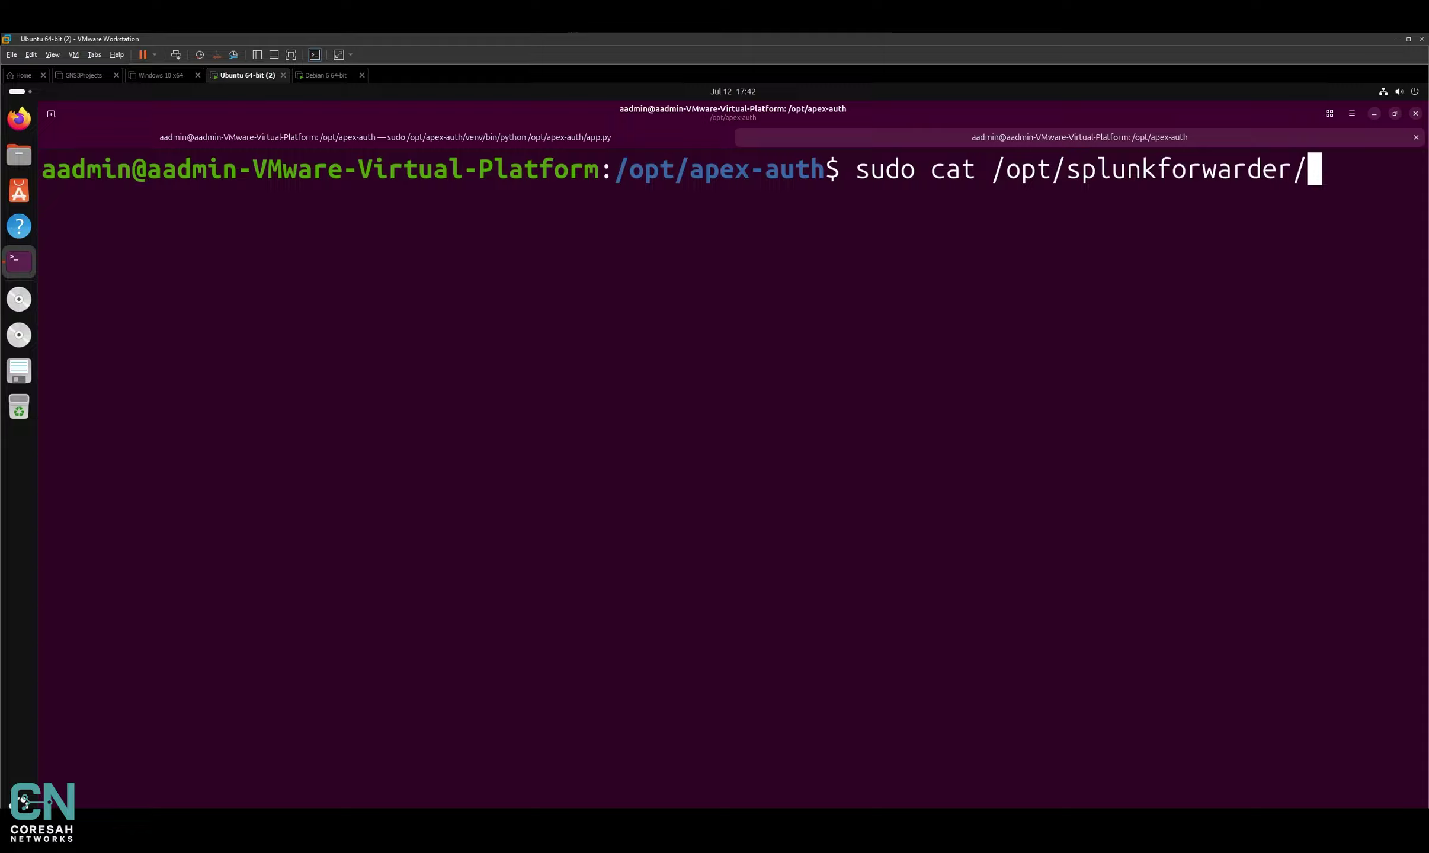
pyautogui.write('etc/')
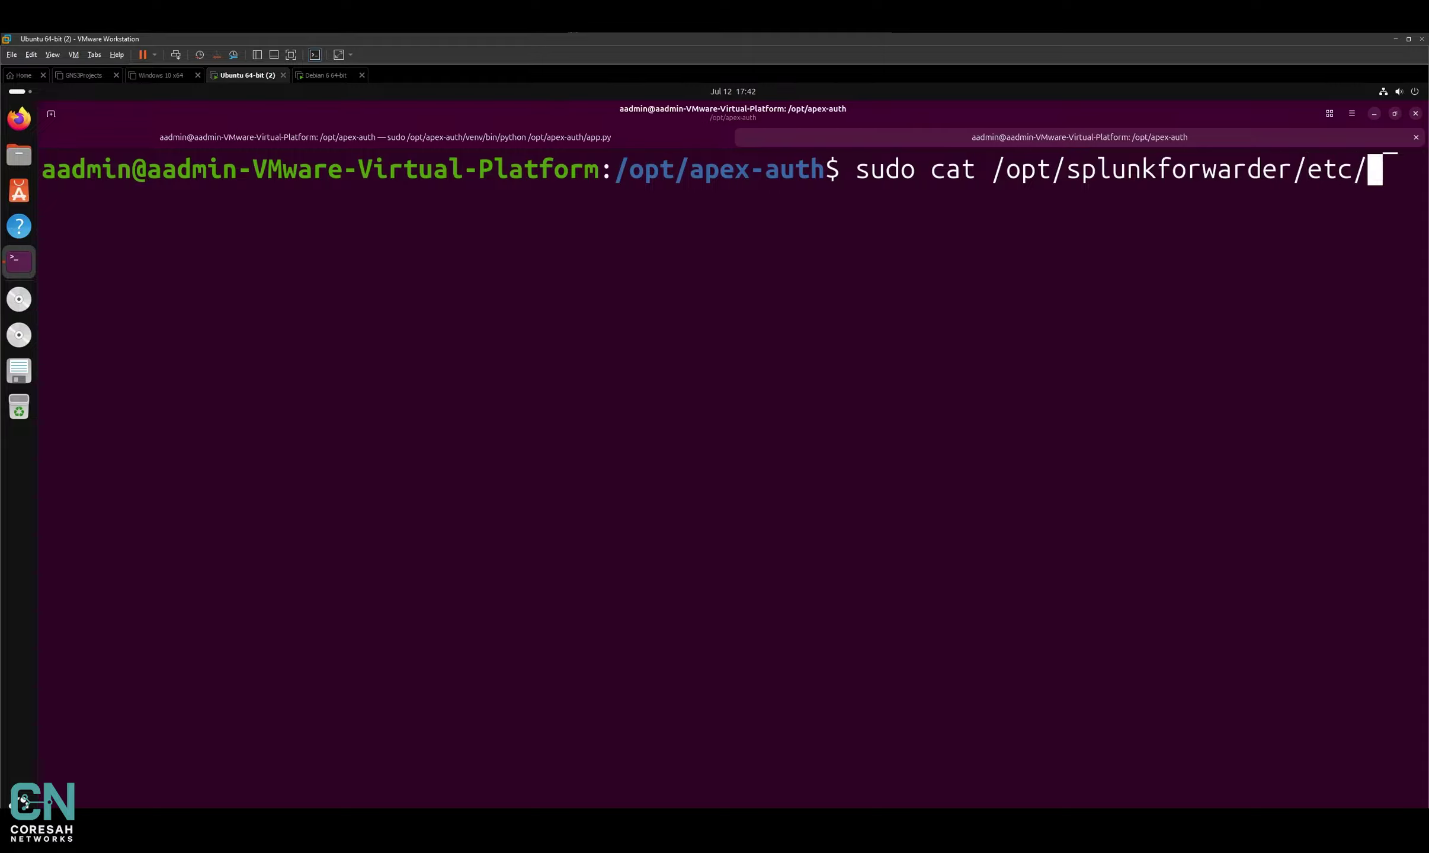
pyautogui.write('sys')
pyautogui.press('Tab')
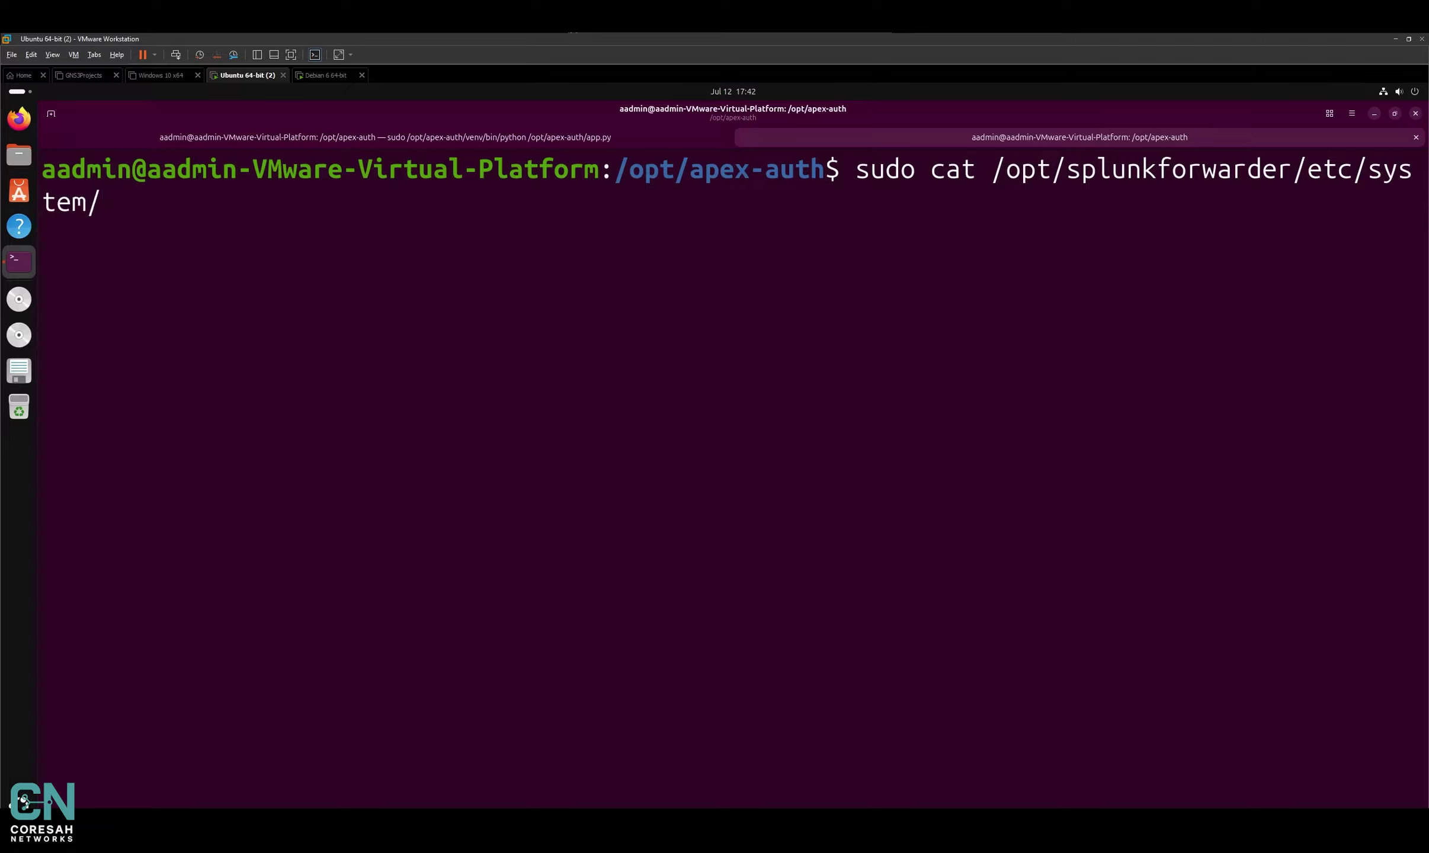
pyautogui.write('loc')
pyautogui.press('Tab')
pyautogui.write('i')
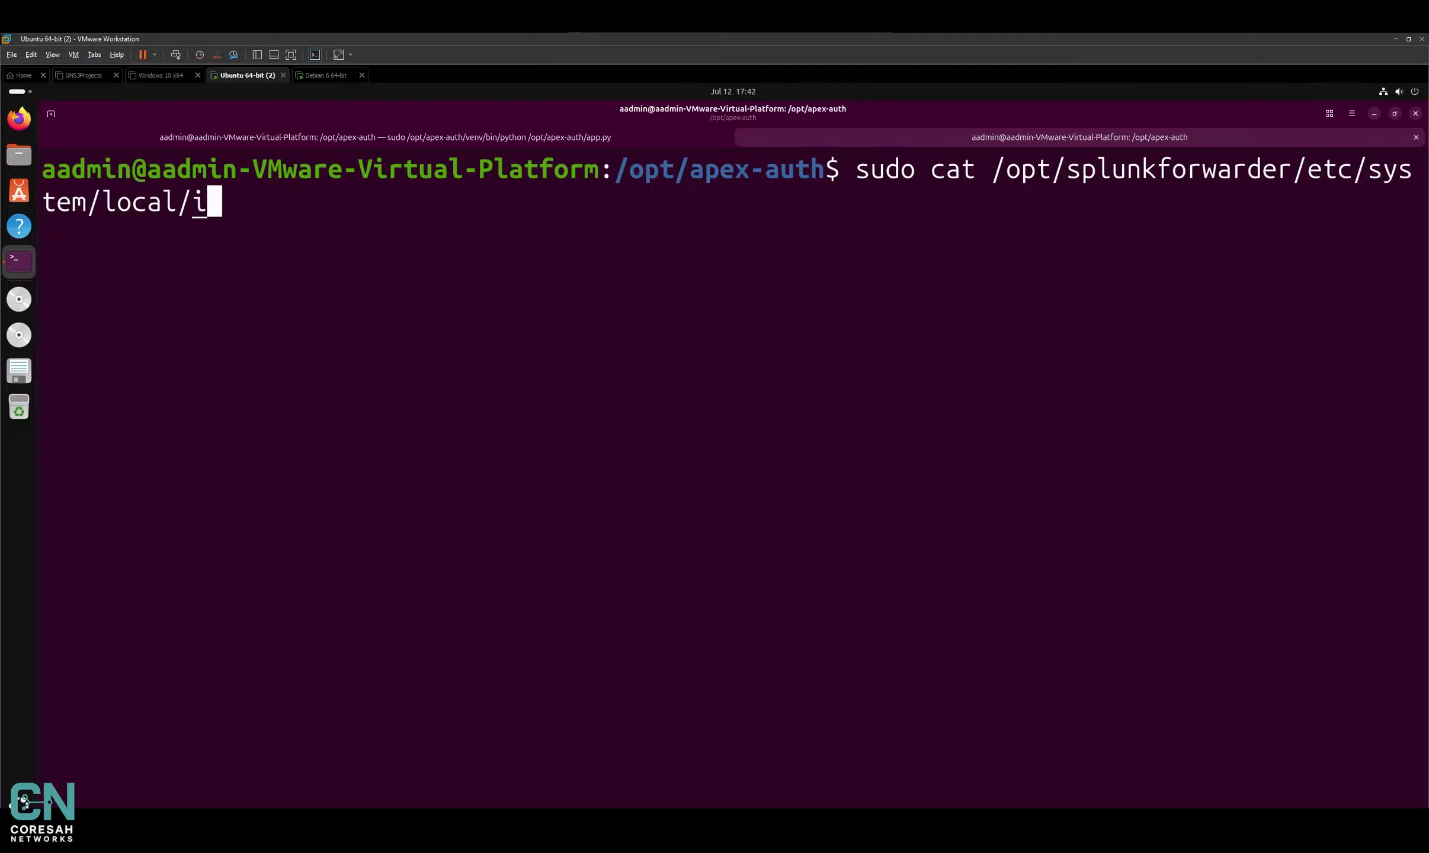
pyautogui.press('Tab')
pyautogui.write('n')
pyautogui.press('BackSpace')
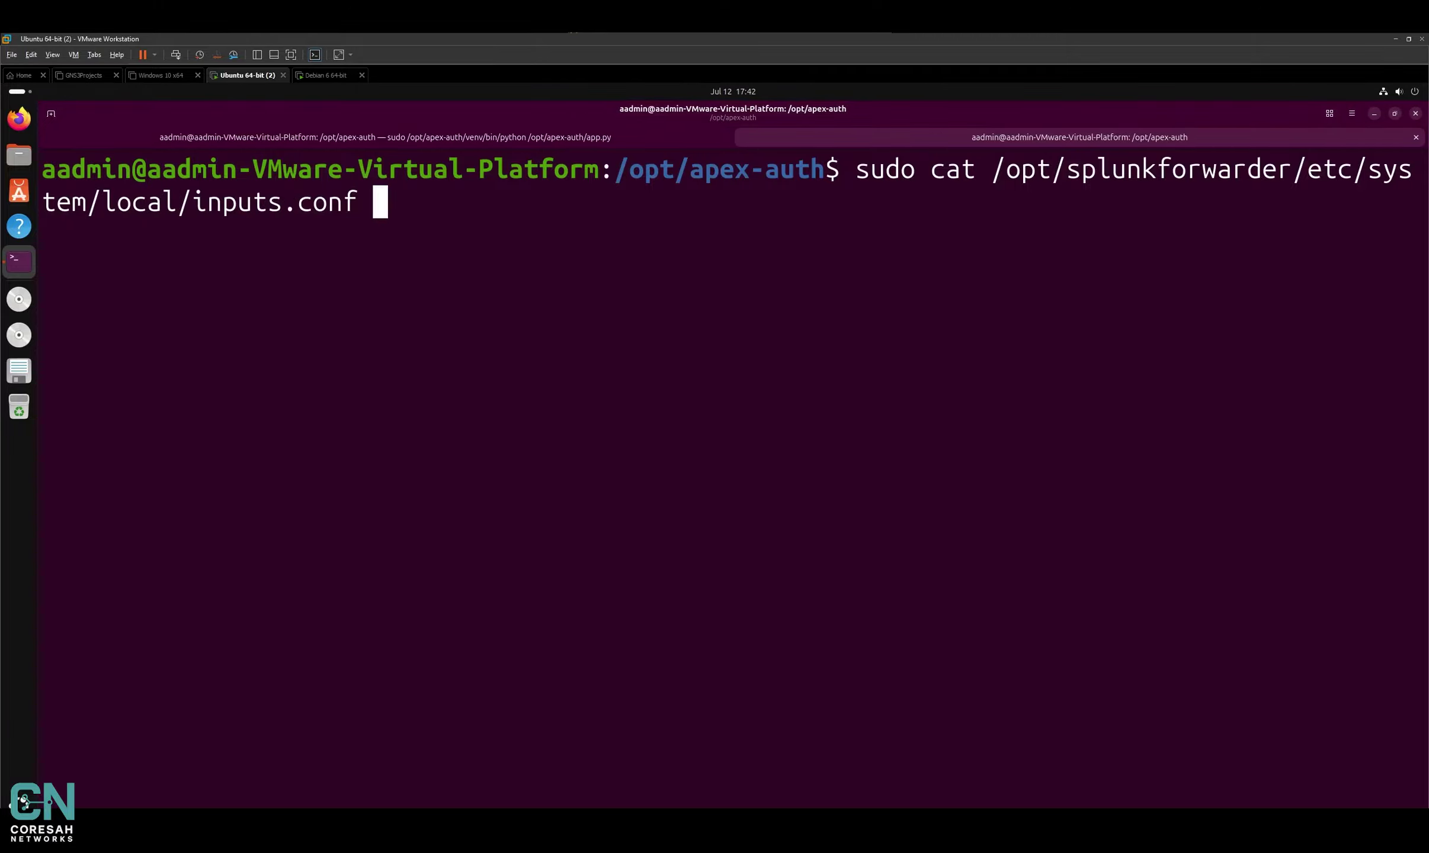
pyautogui.press('Return')
pyautogui.write('*****')
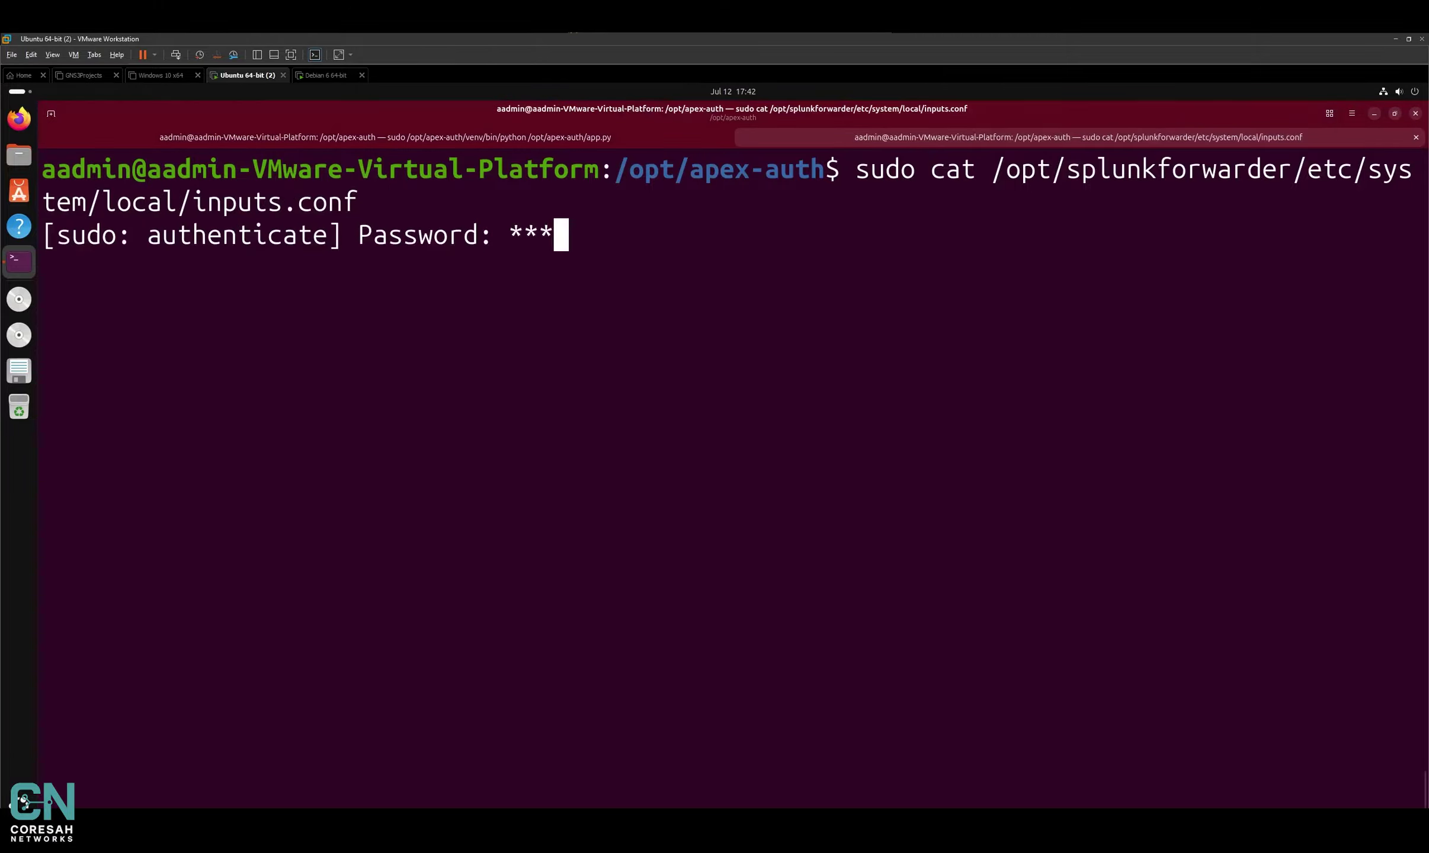
pyautogui.press('Return')
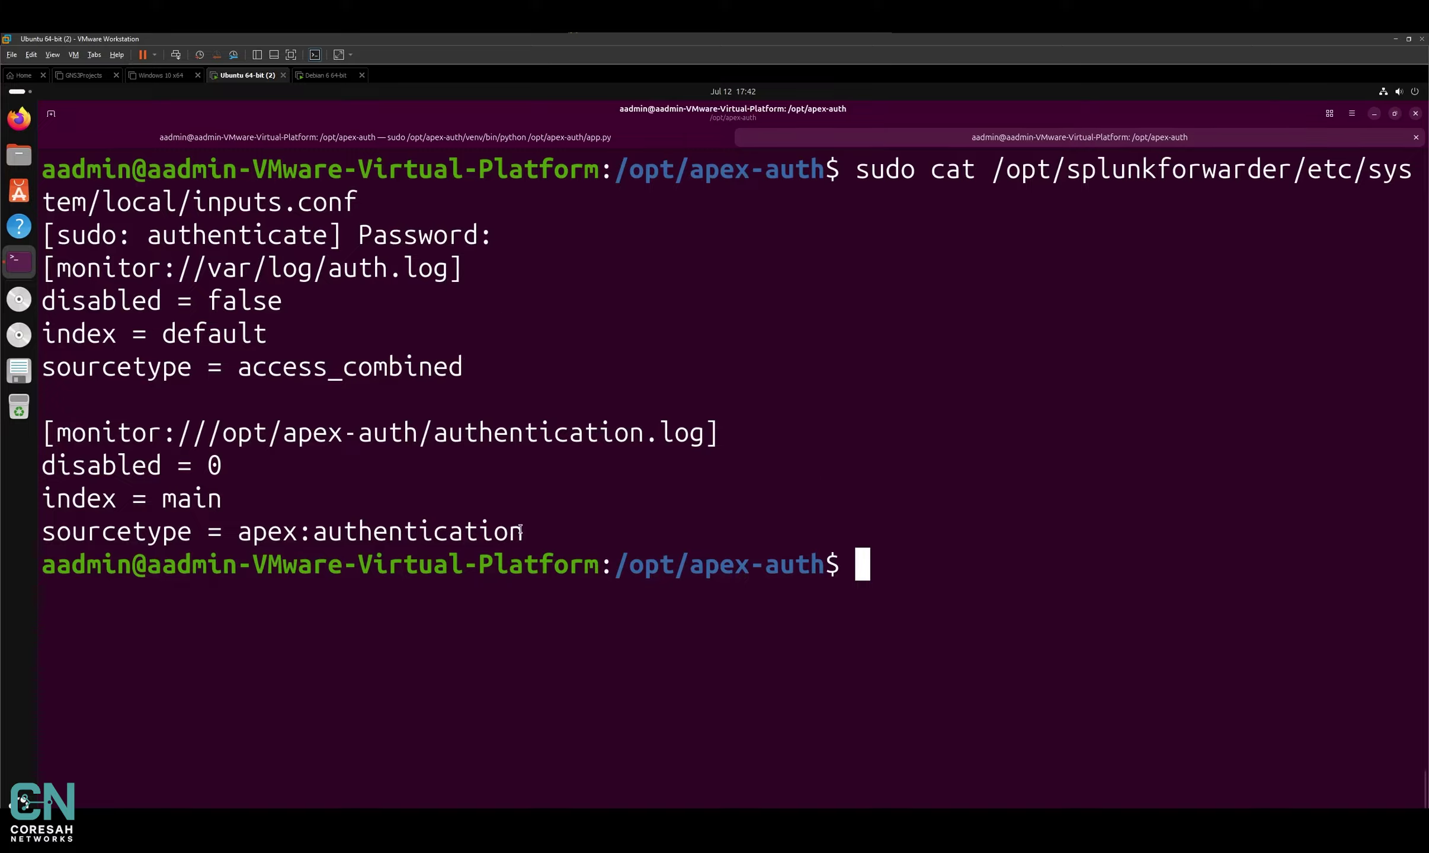
# Step: Highlight the authentication.log monitor stanza and its apex:authentication sourcetype in inputs.conf
pyautogui.moveTo(652, 531); pyautogui.dragTo(126, 432)
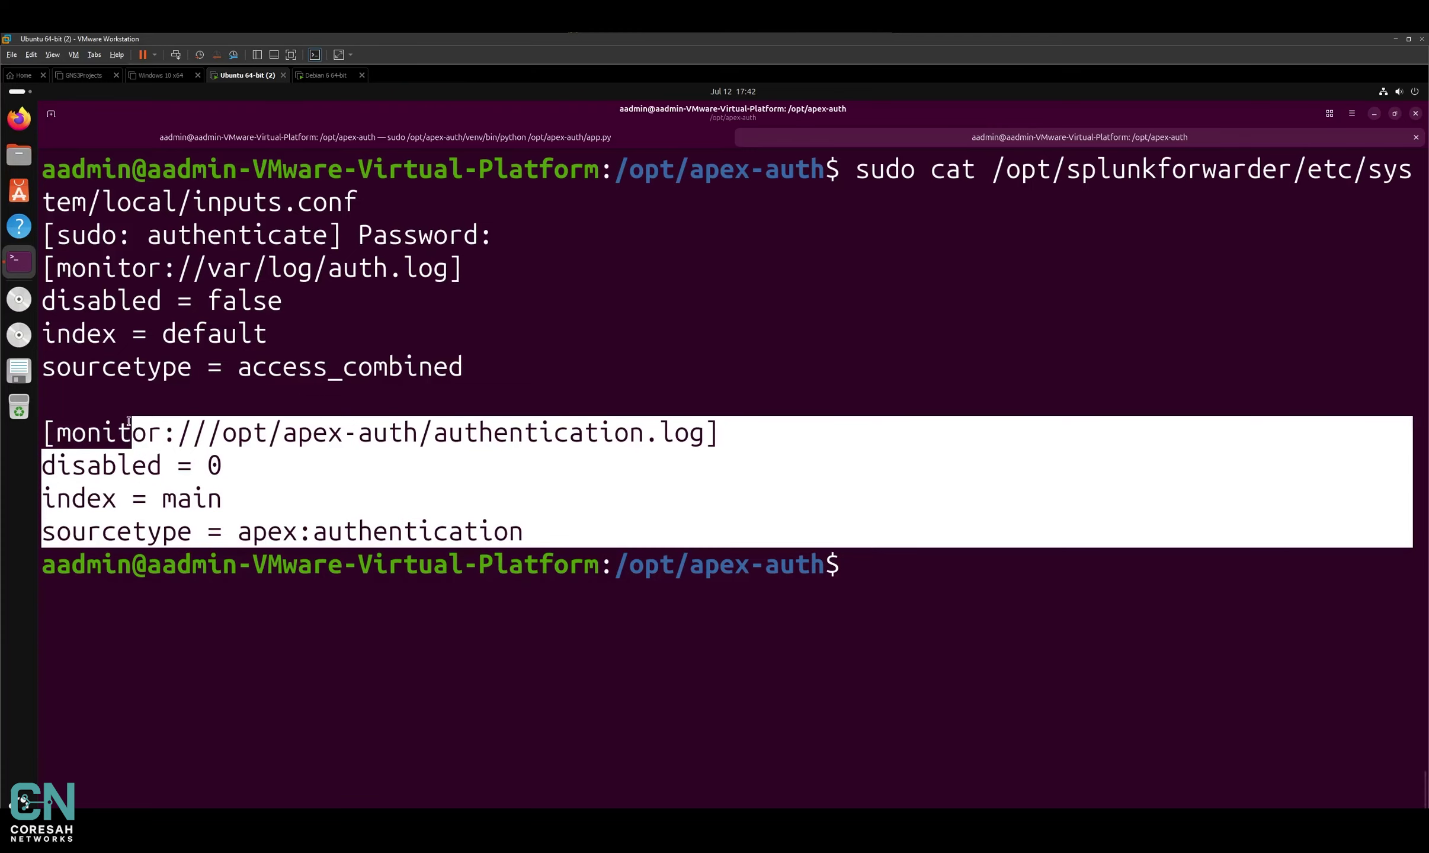
pyautogui.click(129, 421)
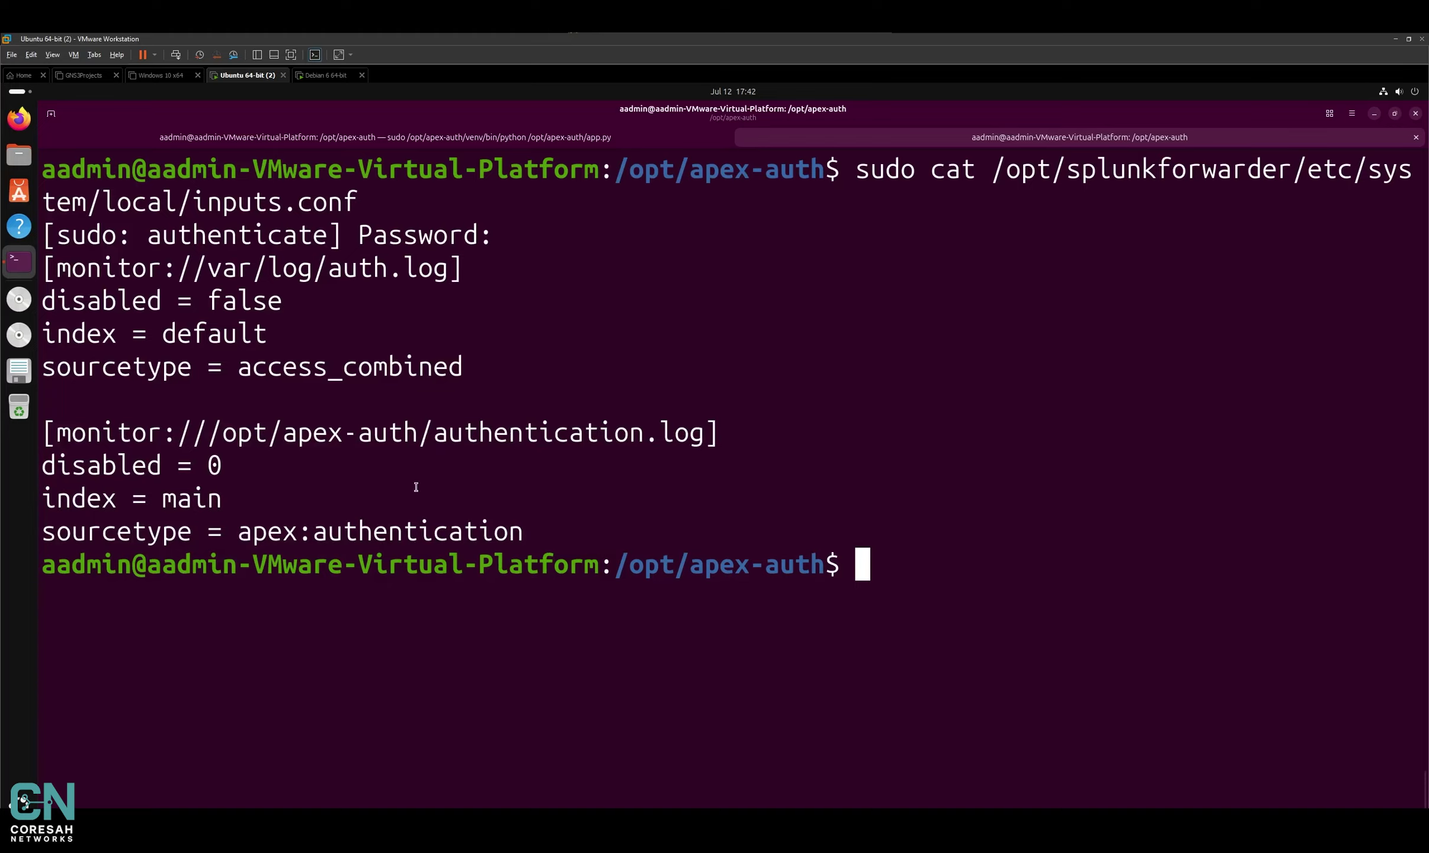
pyautogui.doubleClick(641, 428)
pyautogui.click(530, 444)
pyautogui.moveTo(245, 539); pyautogui.dragTo(538, 535)
pyautogui.click(538, 535)
# Step: In Splunk Settings, find Lookups > Lookup table files and highlight the apex_ip_locations.csv path
pyautogui.click(310, 76)
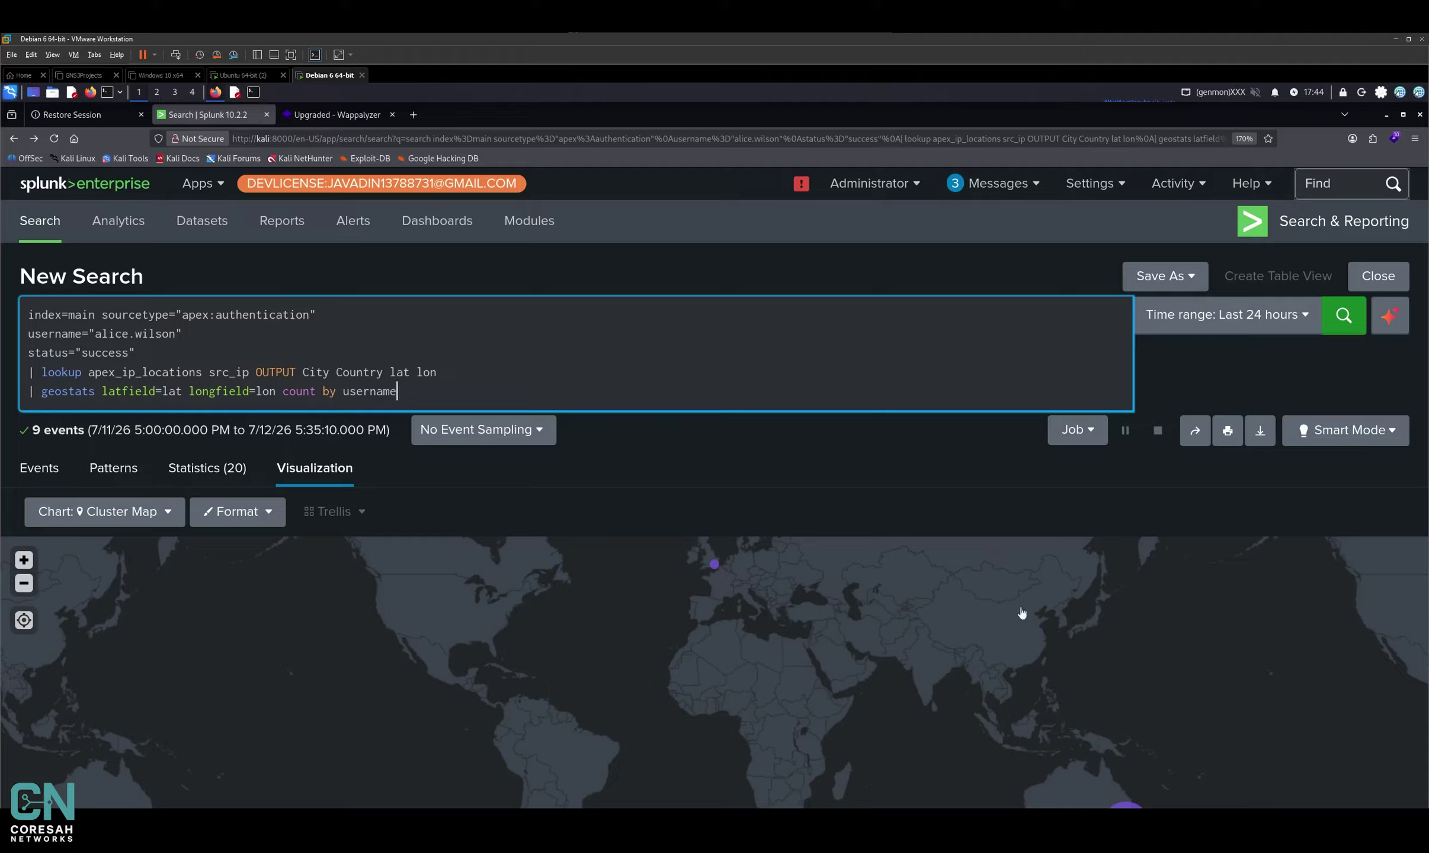
pyautogui.click(1071, 185)
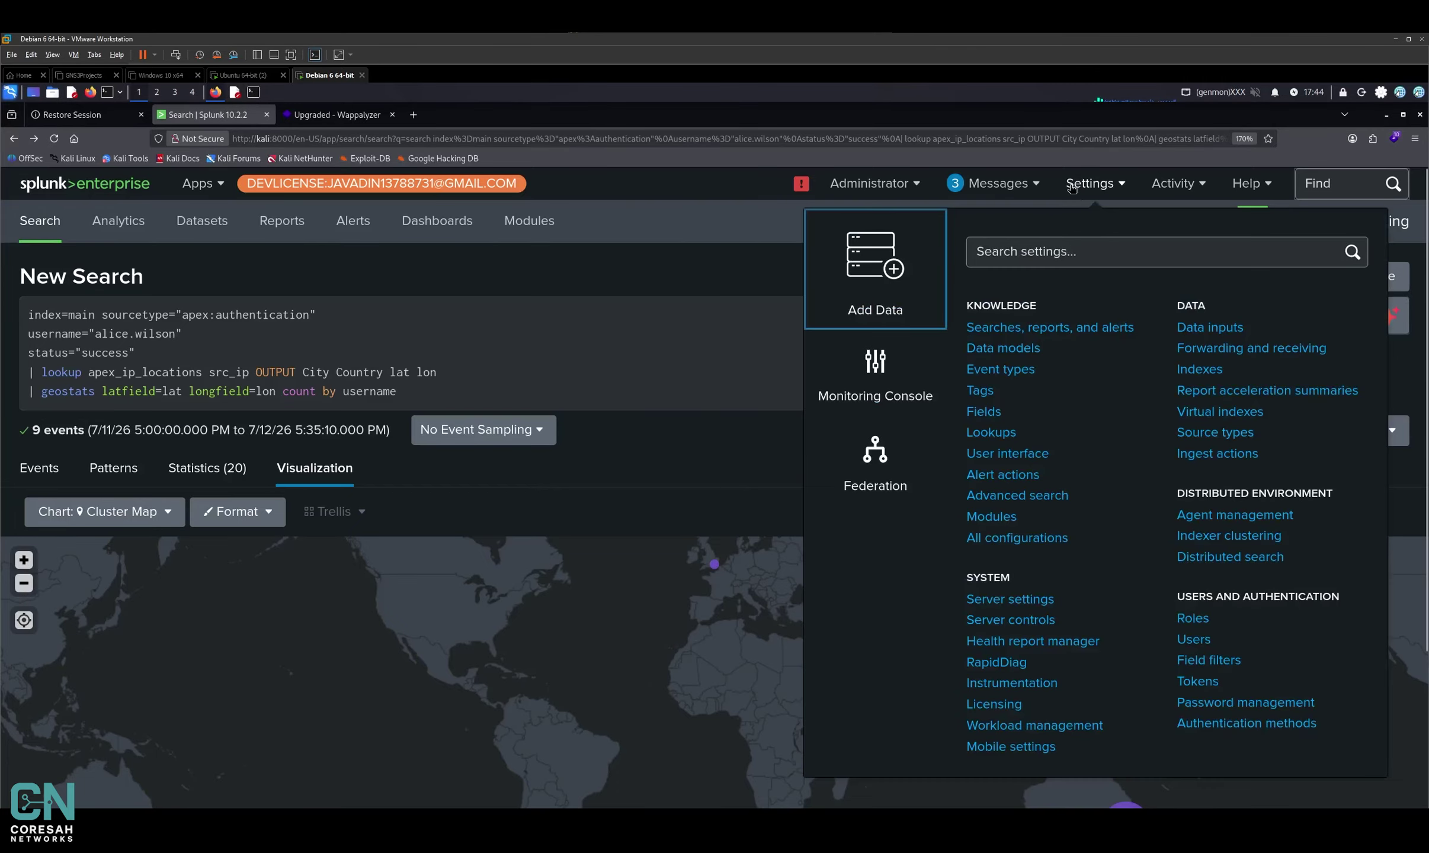
pyautogui.click(1084, 247)
pyautogui.write('look')
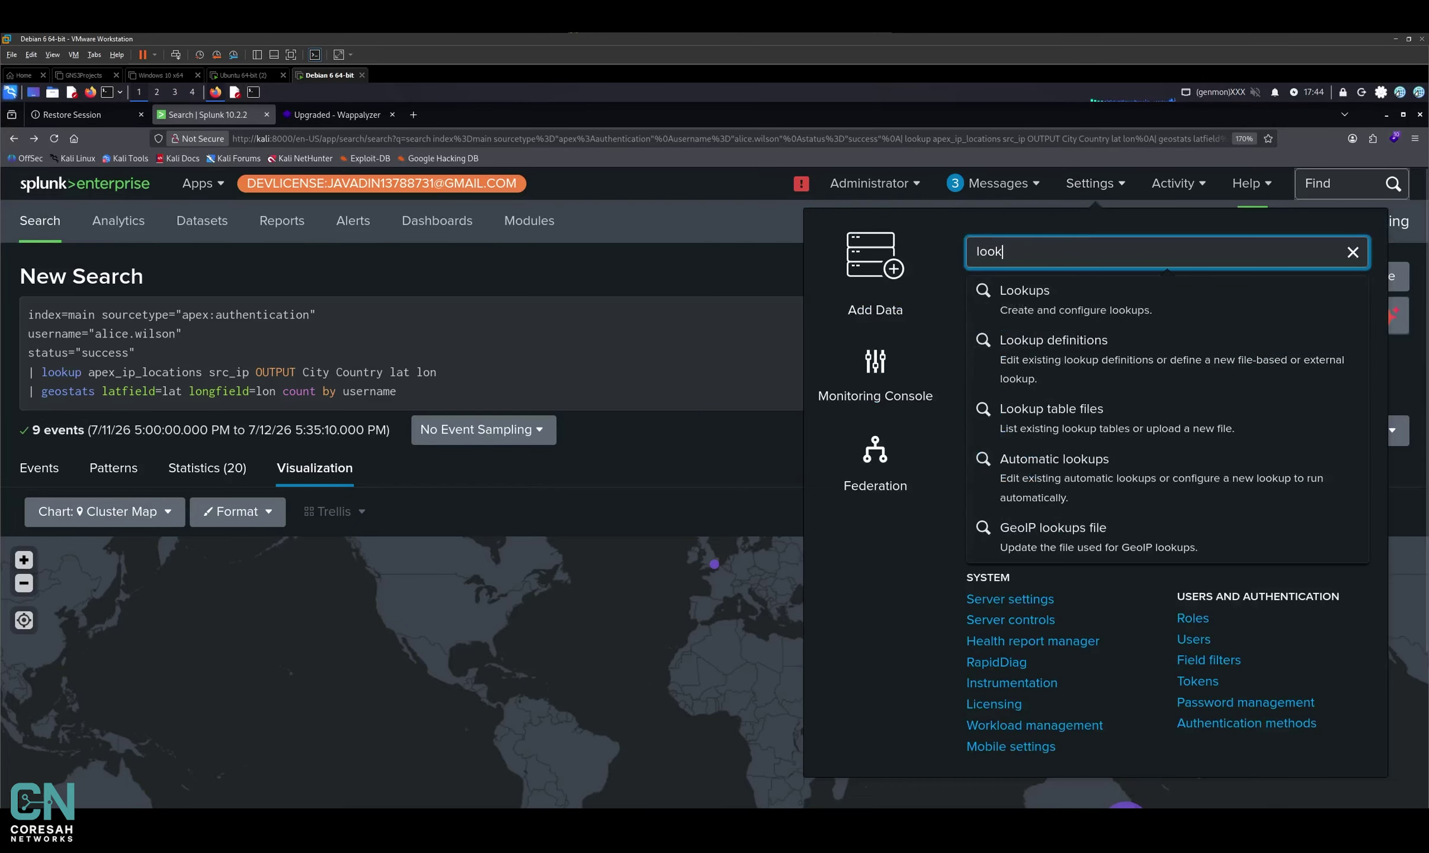
pyautogui.click(1049, 314)
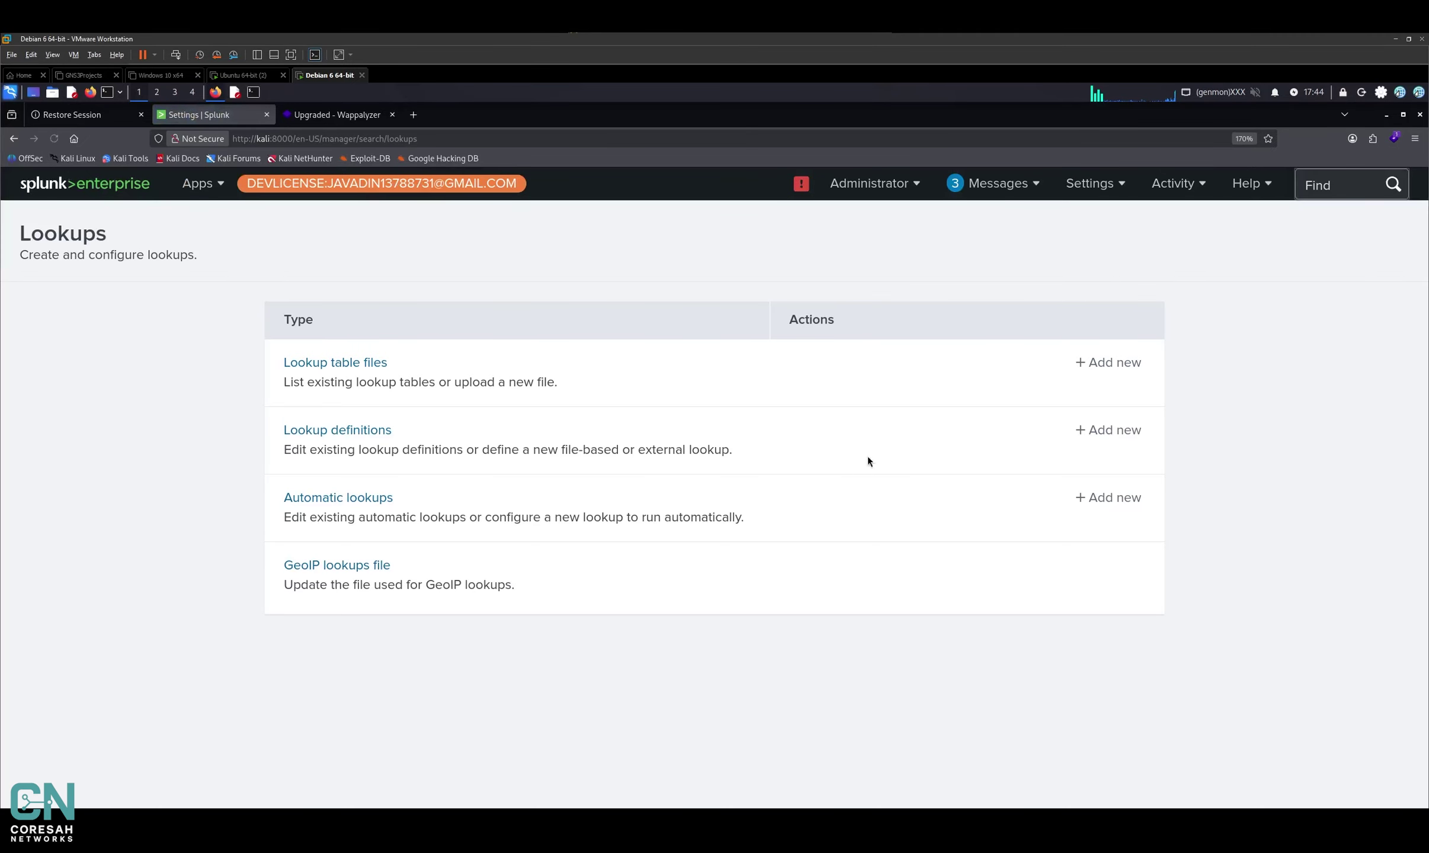
pyautogui.click(362, 364)
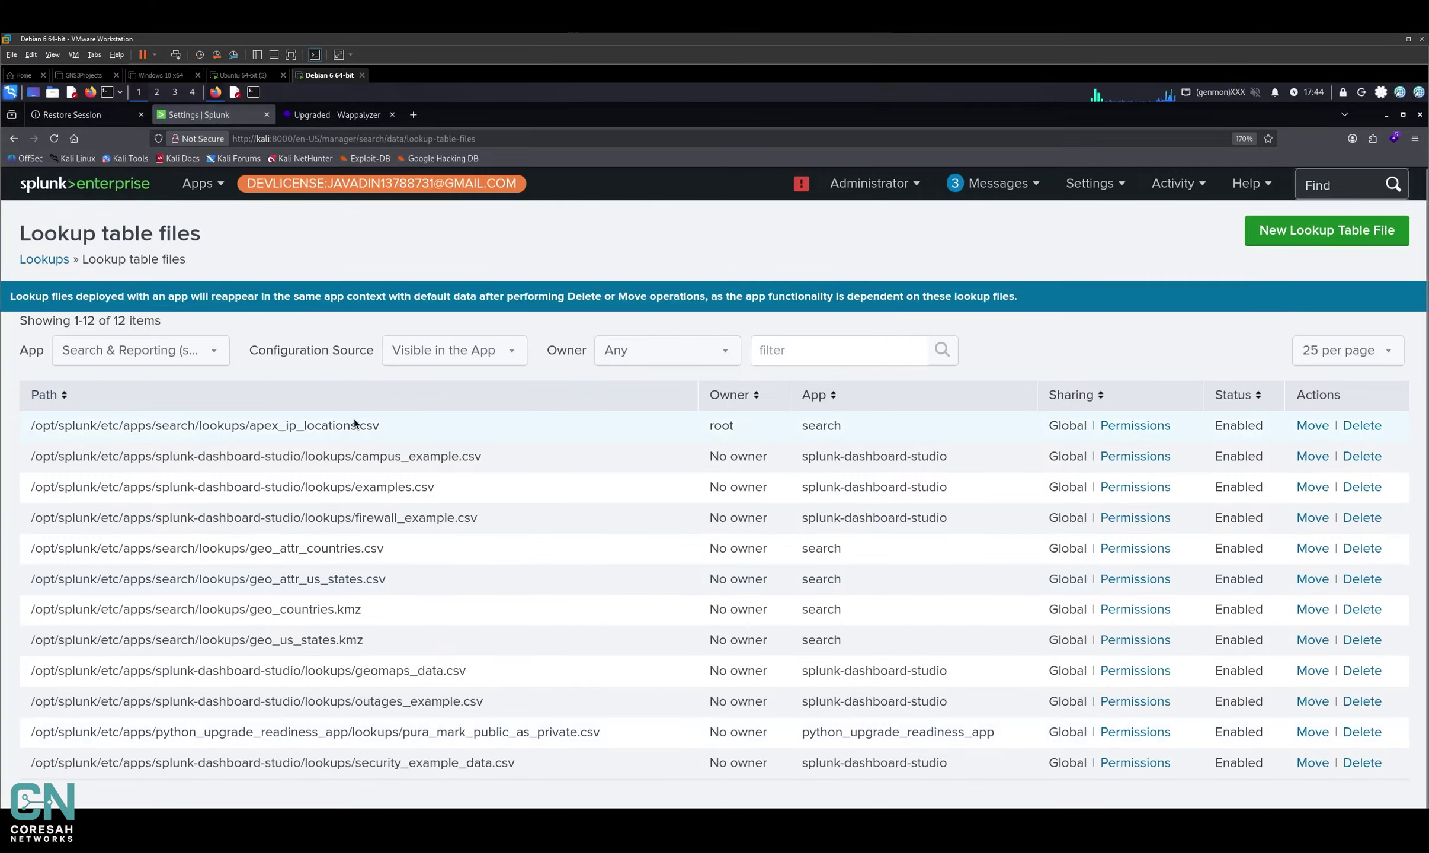
pyautogui.moveTo(379, 426); pyautogui.dragTo(1, 456)
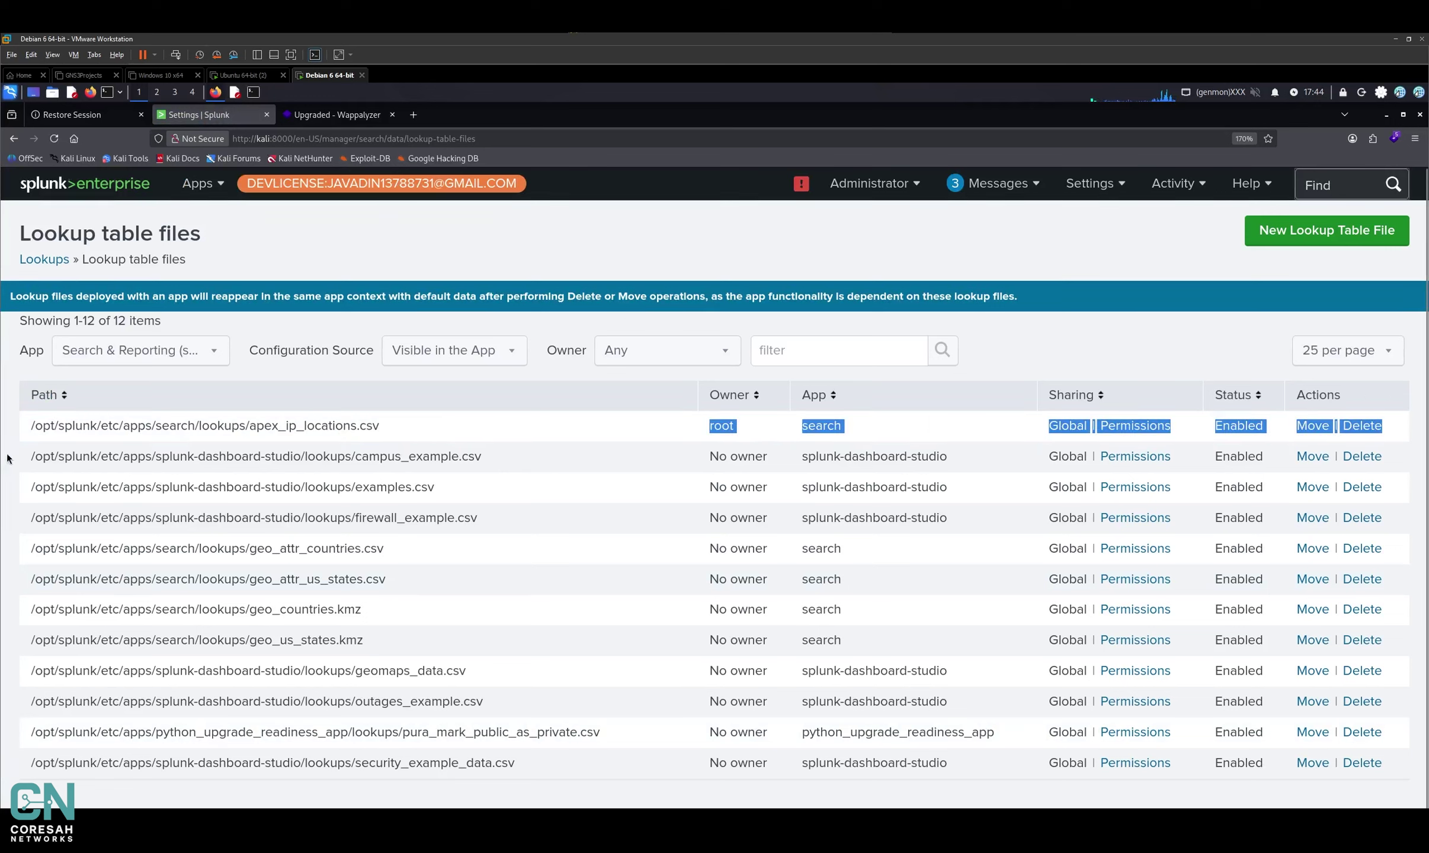
pyautogui.click(1120, 427)
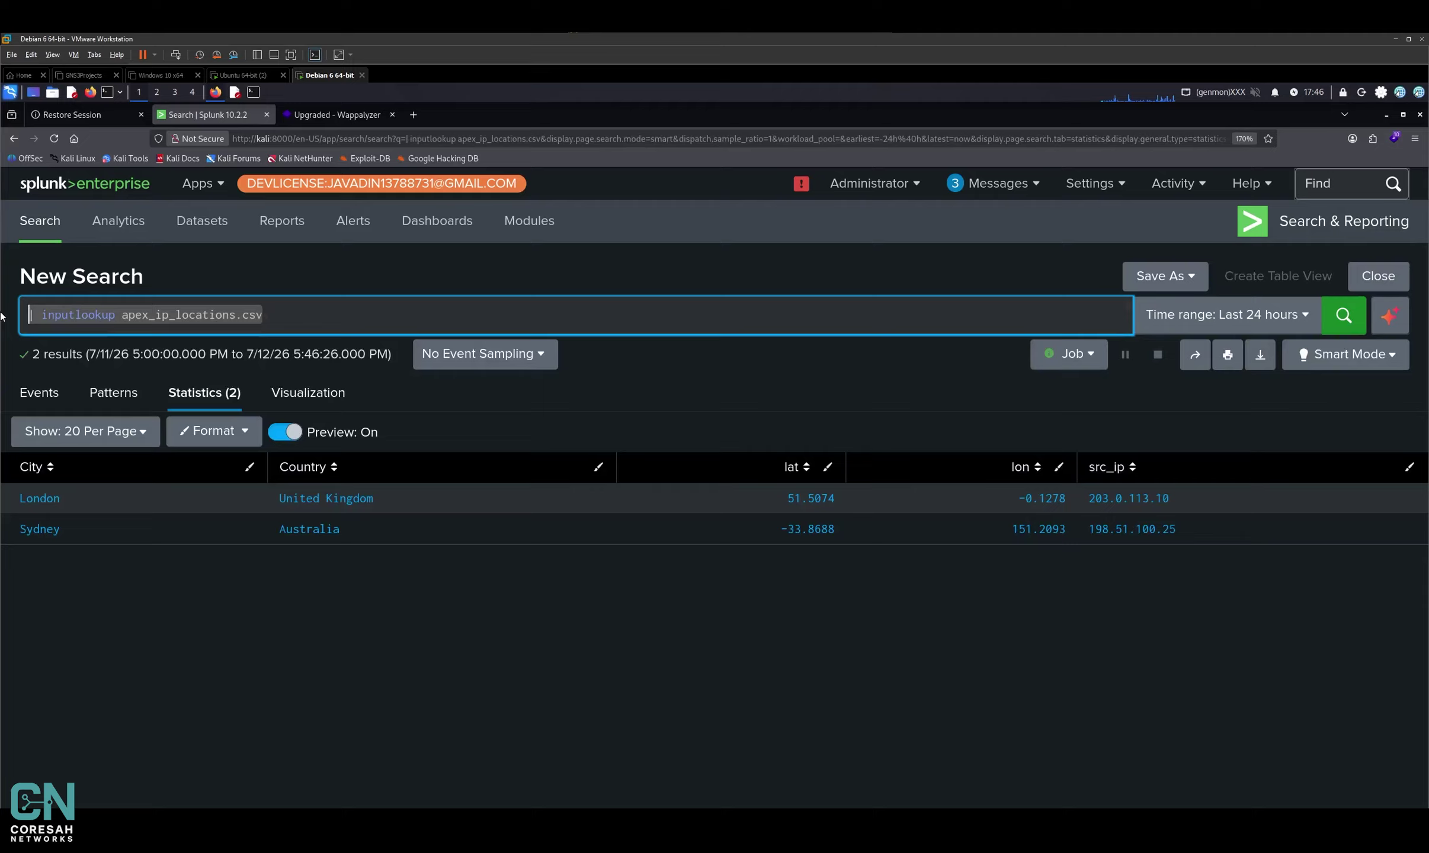
pyautogui.click(284, 310)
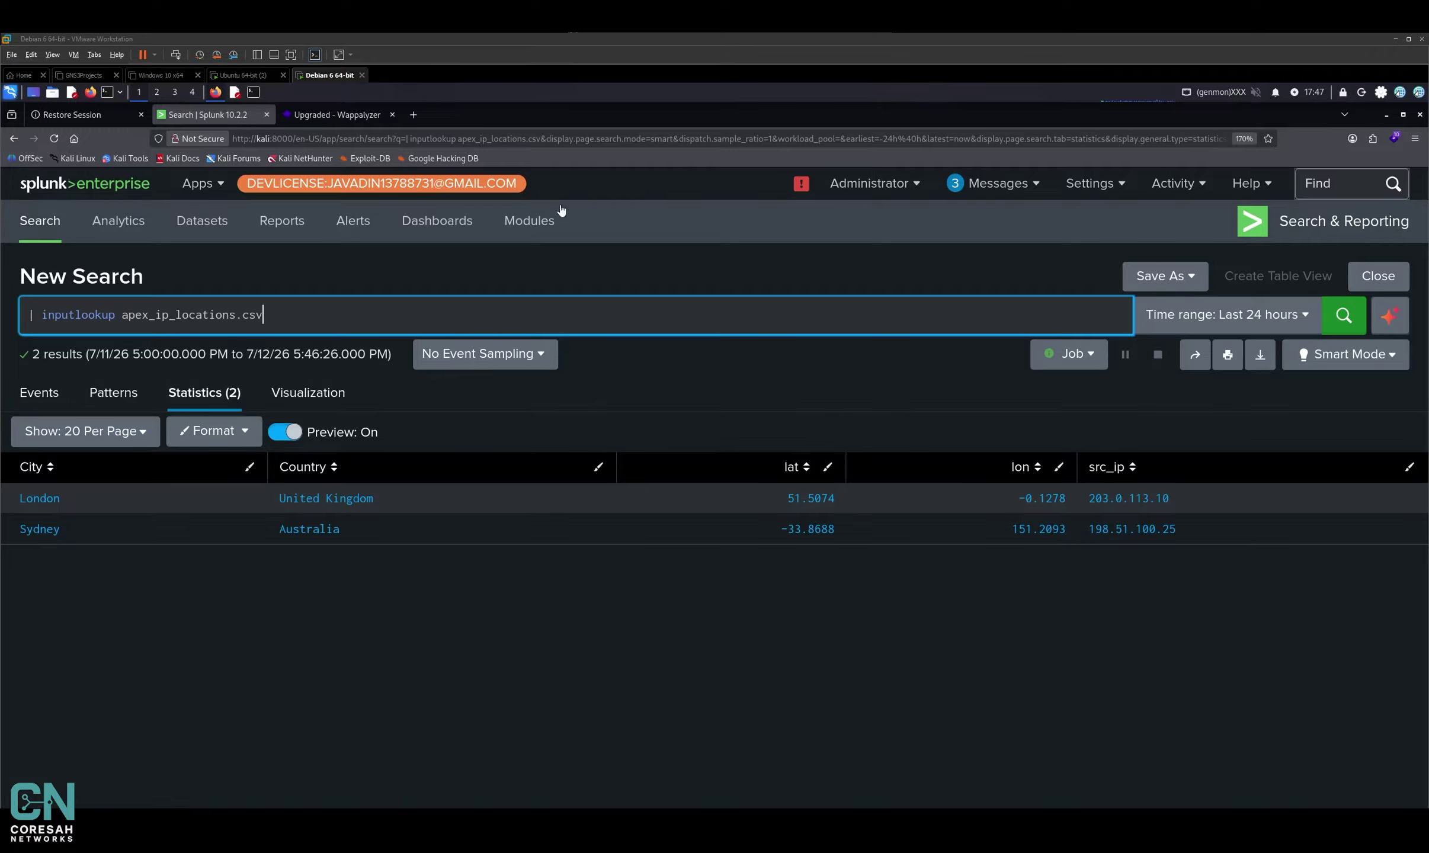
# Step: Return to the Debian Splunk VM and open a new terminal tab with enlarged font
pyautogui.click(243, 76)
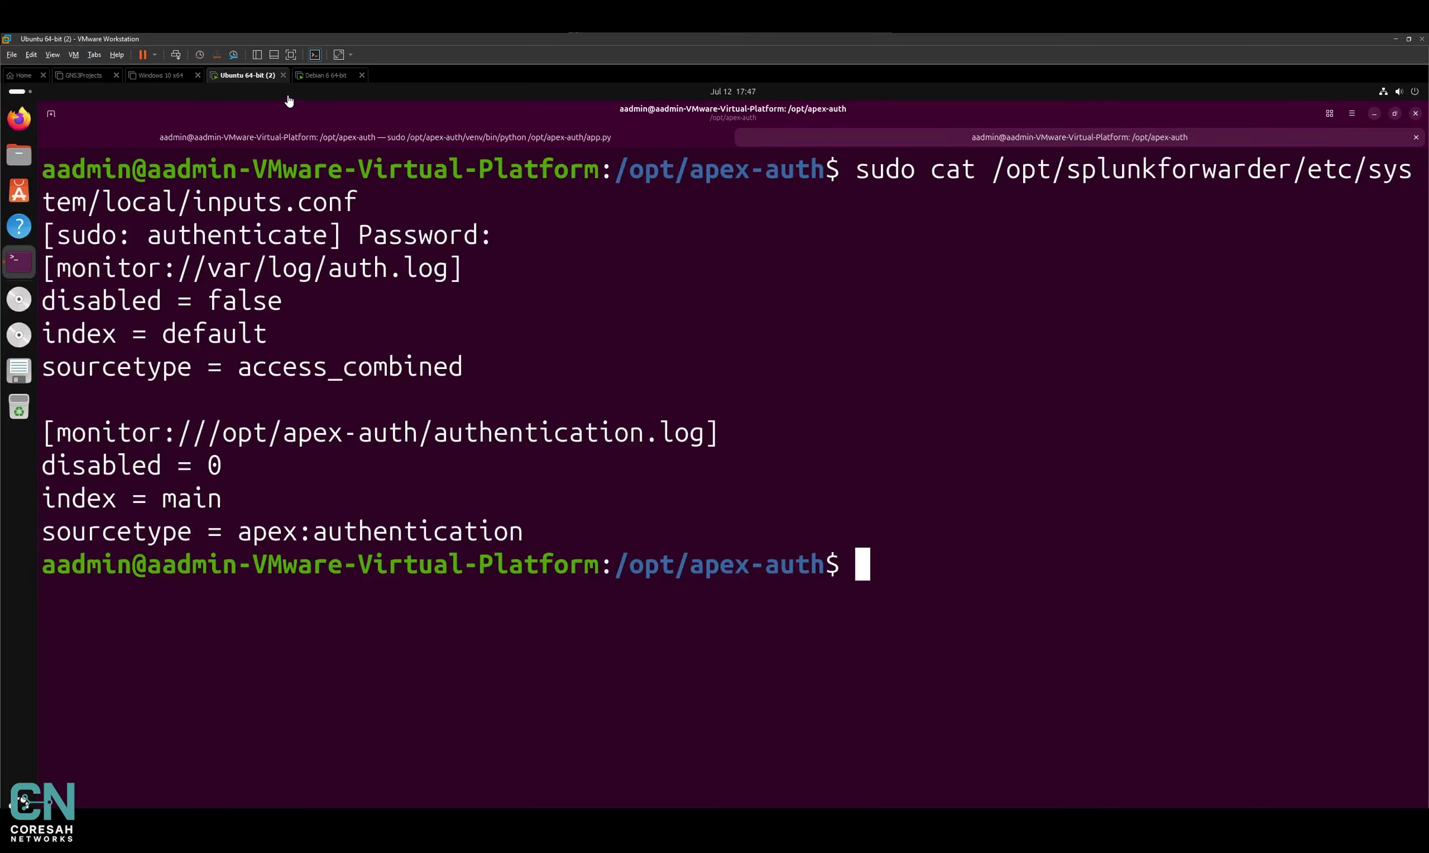
pyautogui.click(308, 75)
pyautogui.click(253, 94)
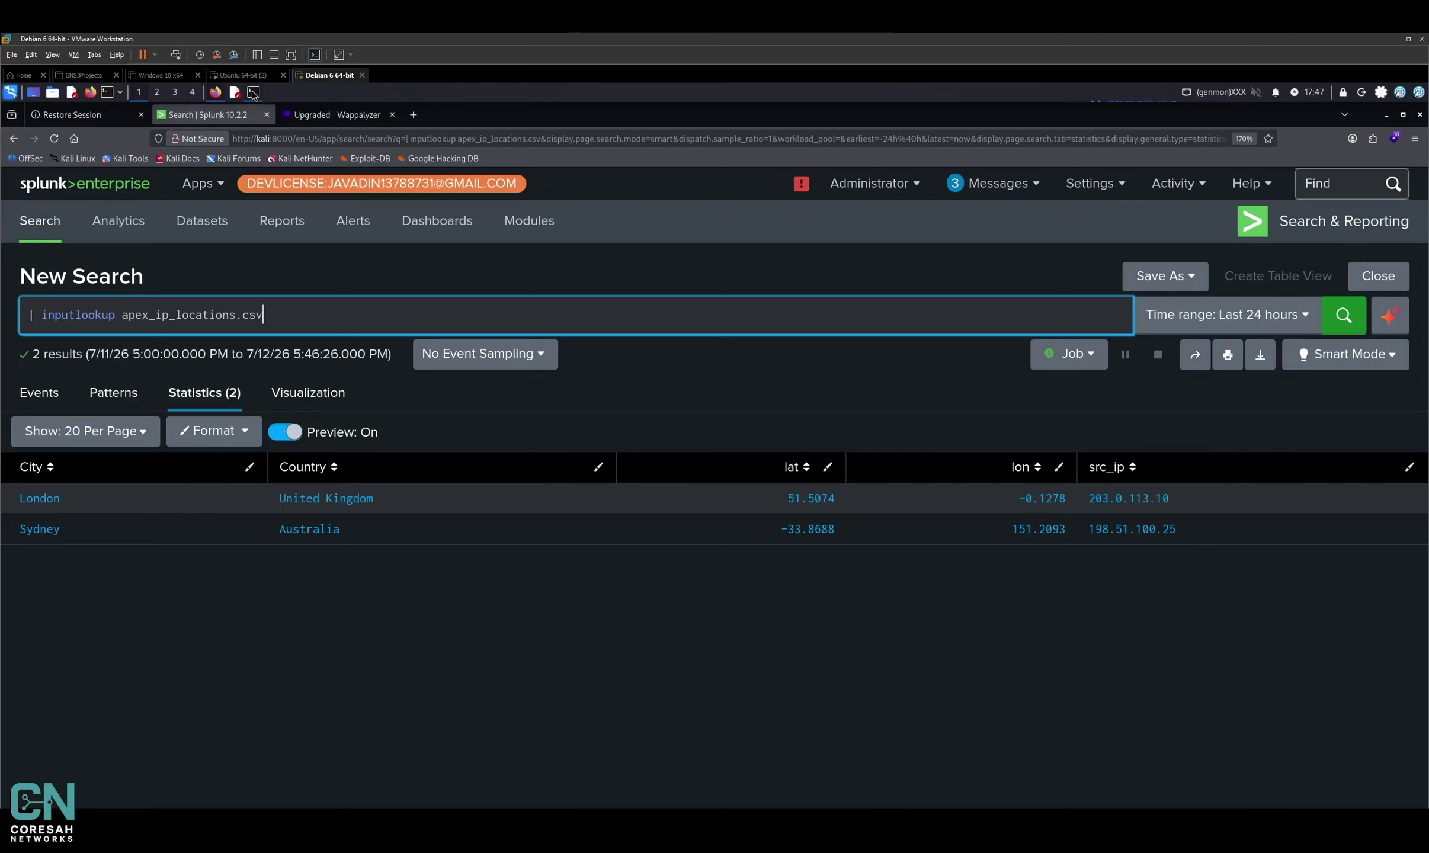
pyautogui.click(285, 168)
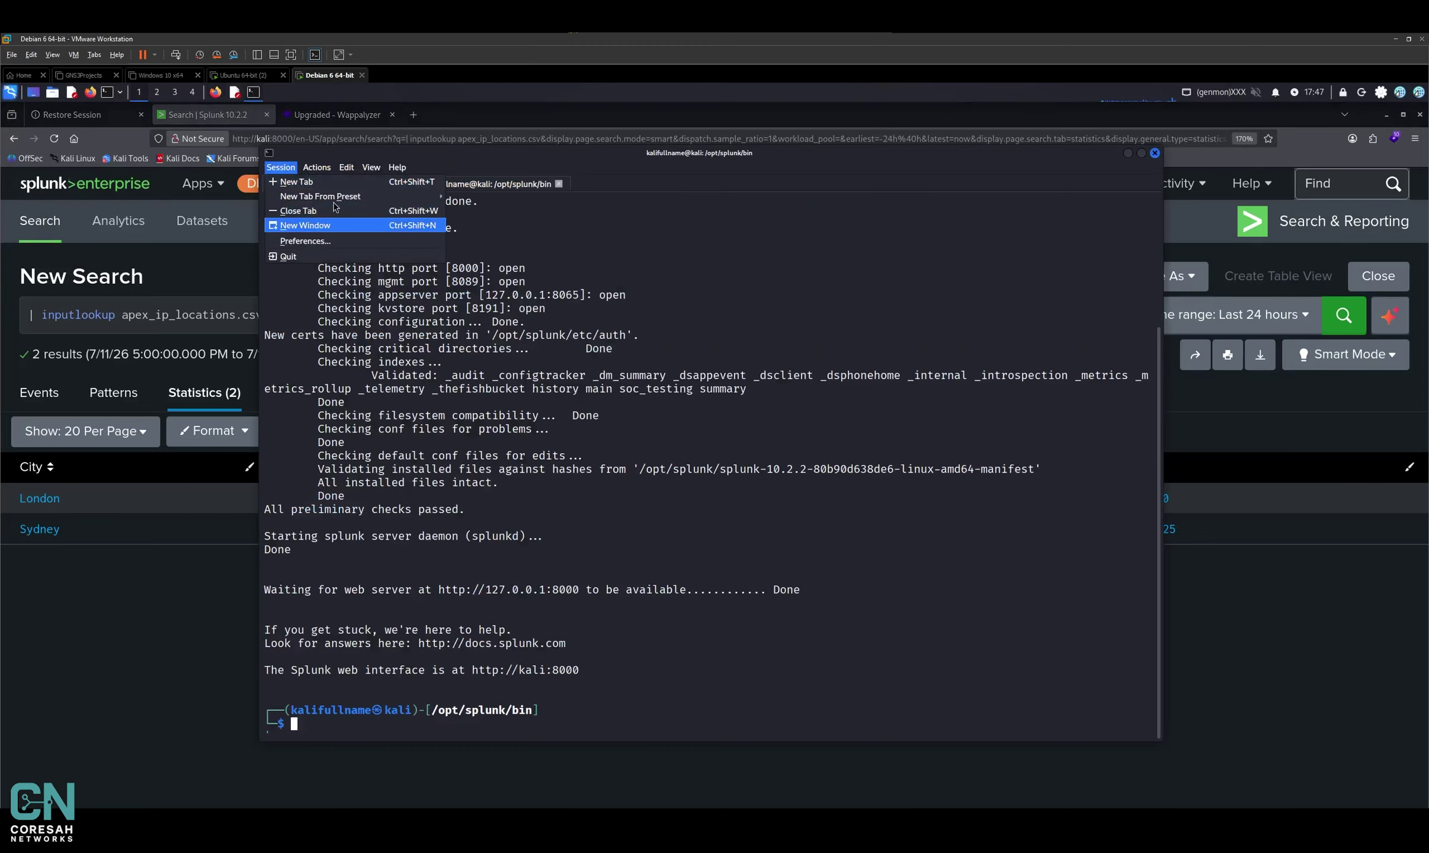
pyautogui.click(299, 179)
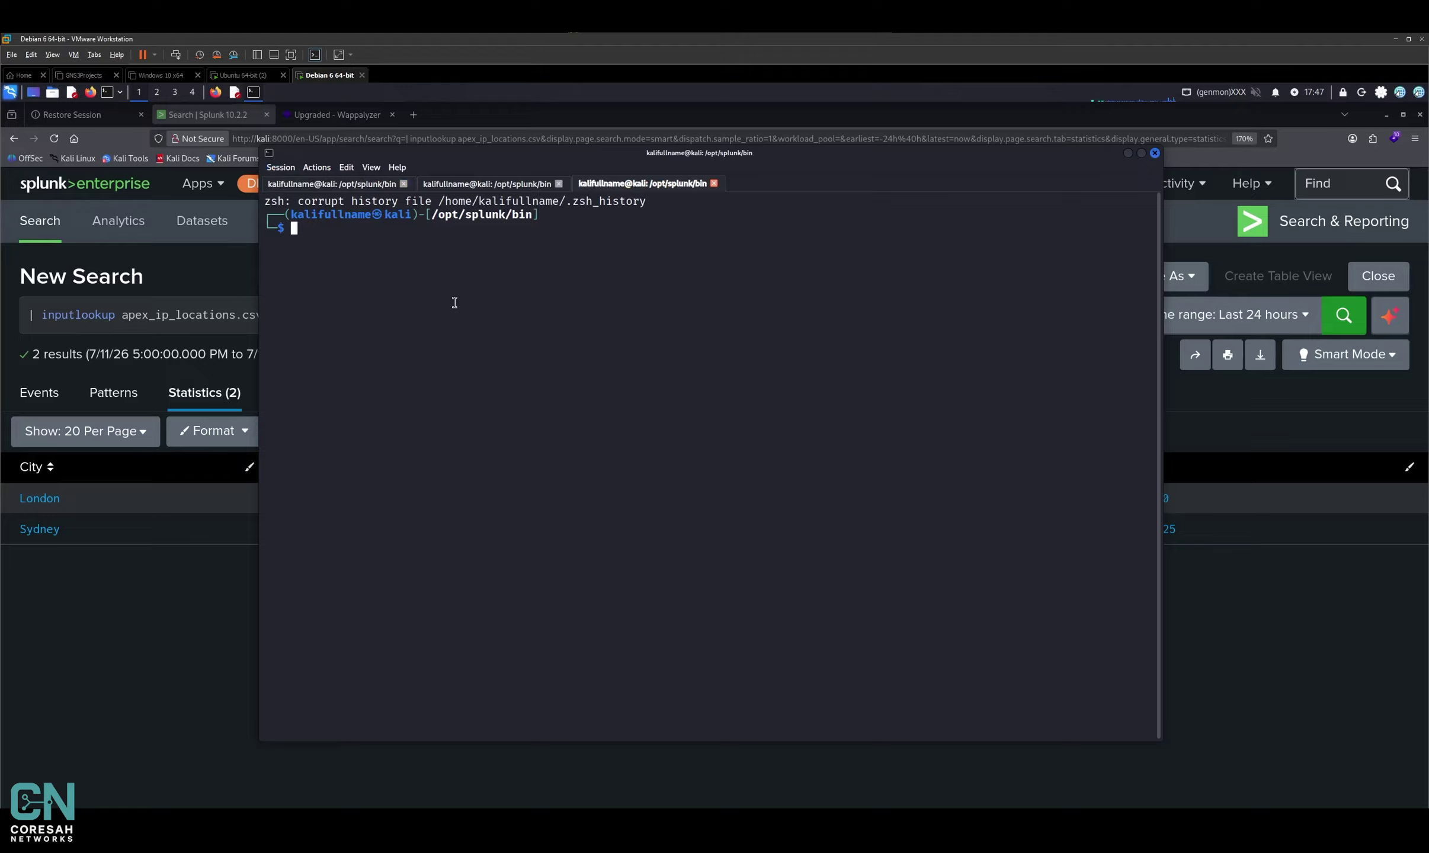
pyautogui.hotkey('ctrl', '+')
pyautogui.hotkey('ctrl', '+')
pyautogui.hotkey('ctrl', '+')
pyautogui.hotkey('ctrl', '+')
pyautogui.hotkey('ctrl', '+')
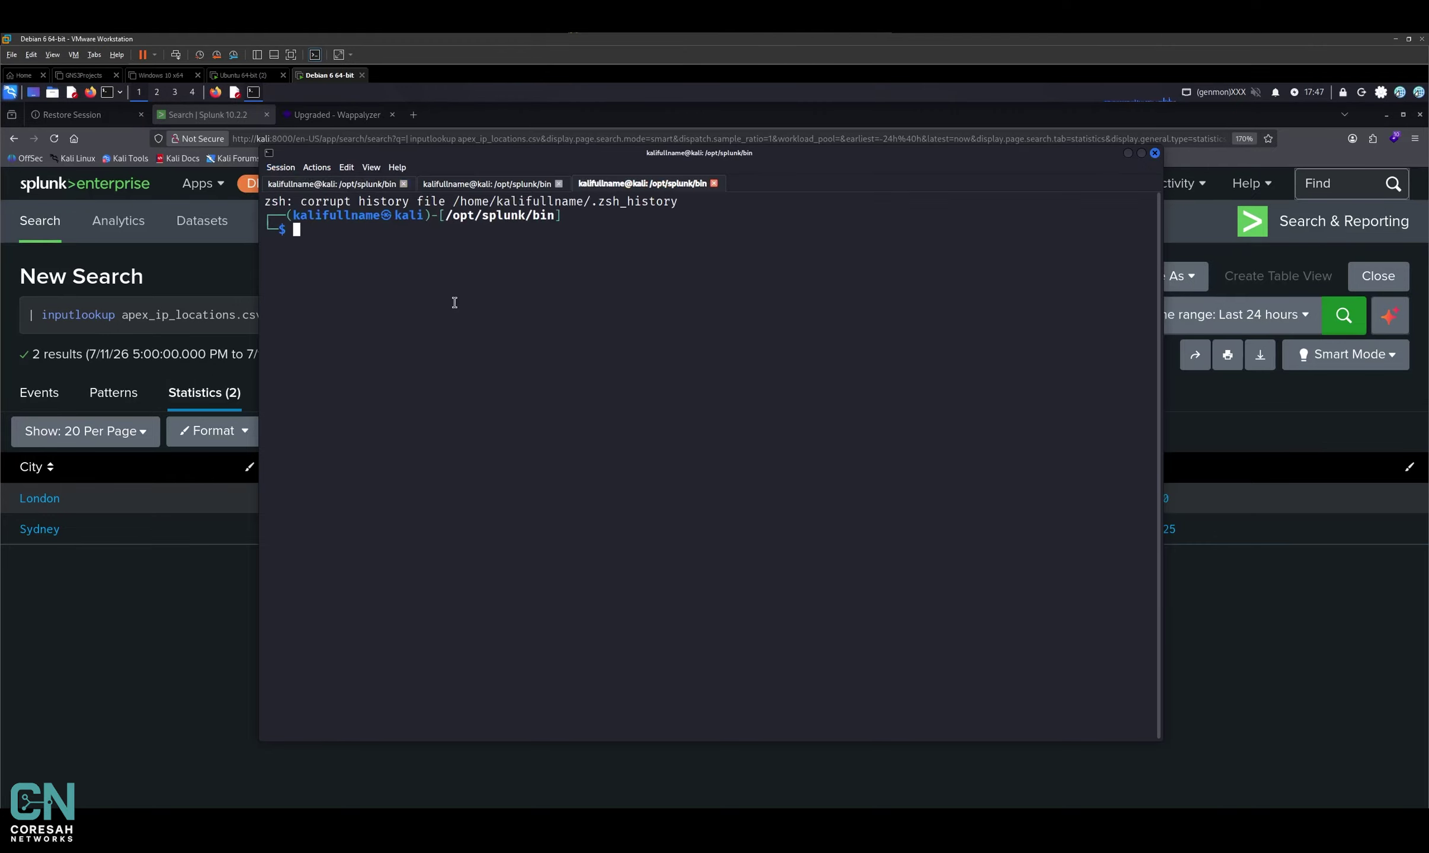
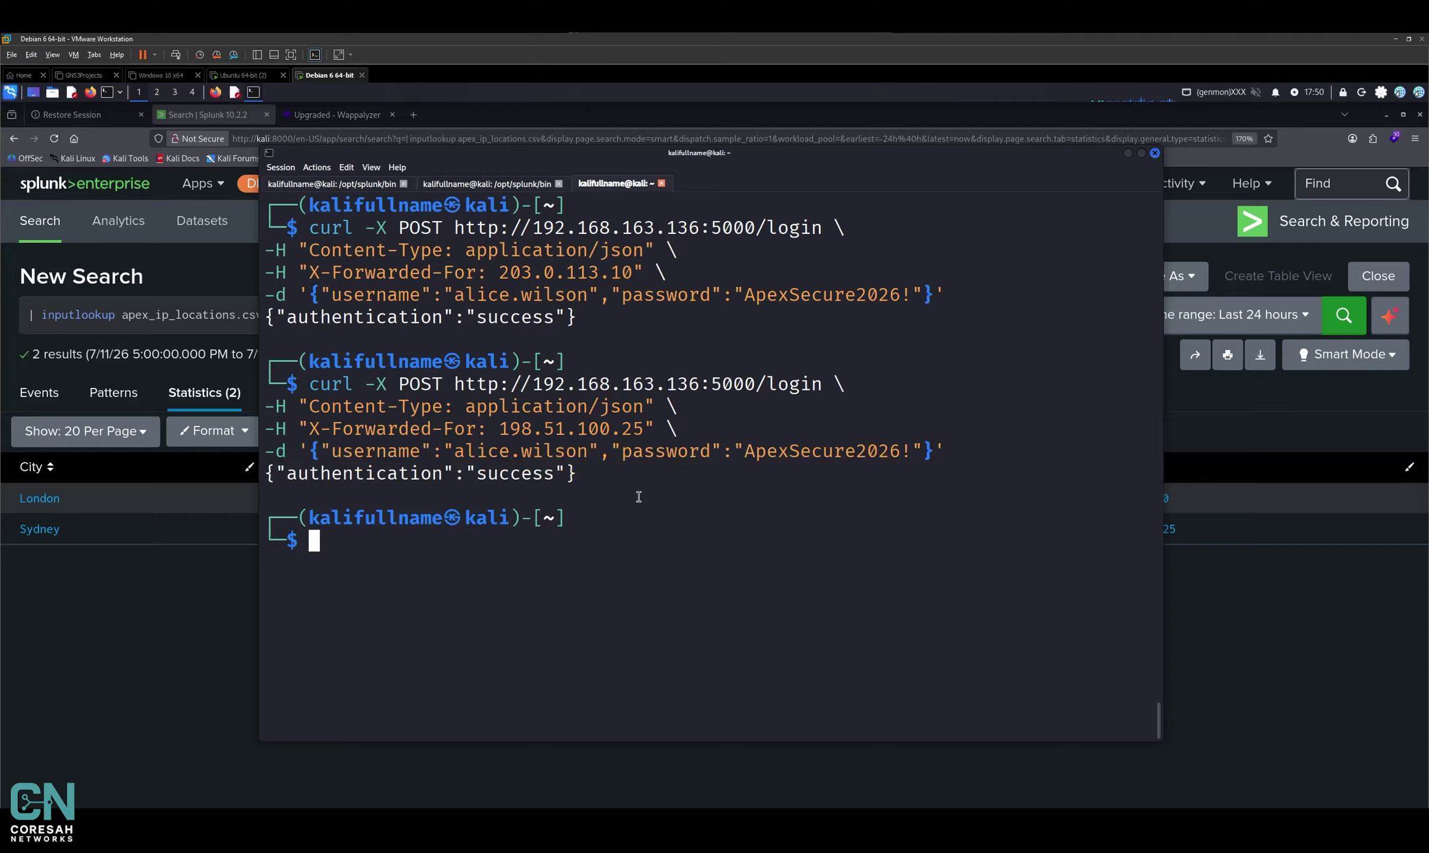
# Step: Highlight the successful login response for the spoofed 198.51.100.25 request, then deselect it
pyautogui.moveTo(506, 426); pyautogui.dragTo(253, 472)
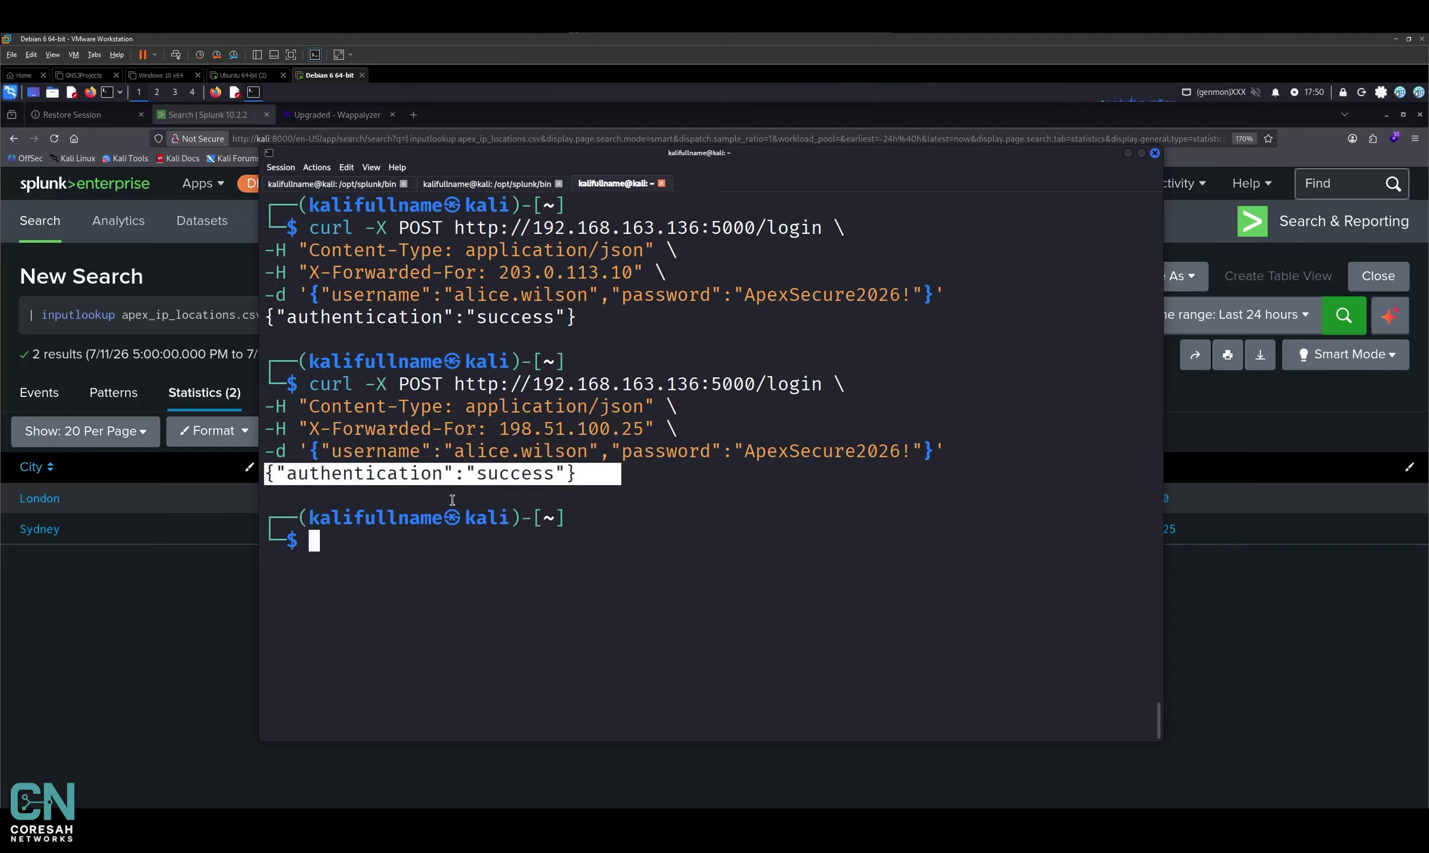
pyautogui.click(481, 507)
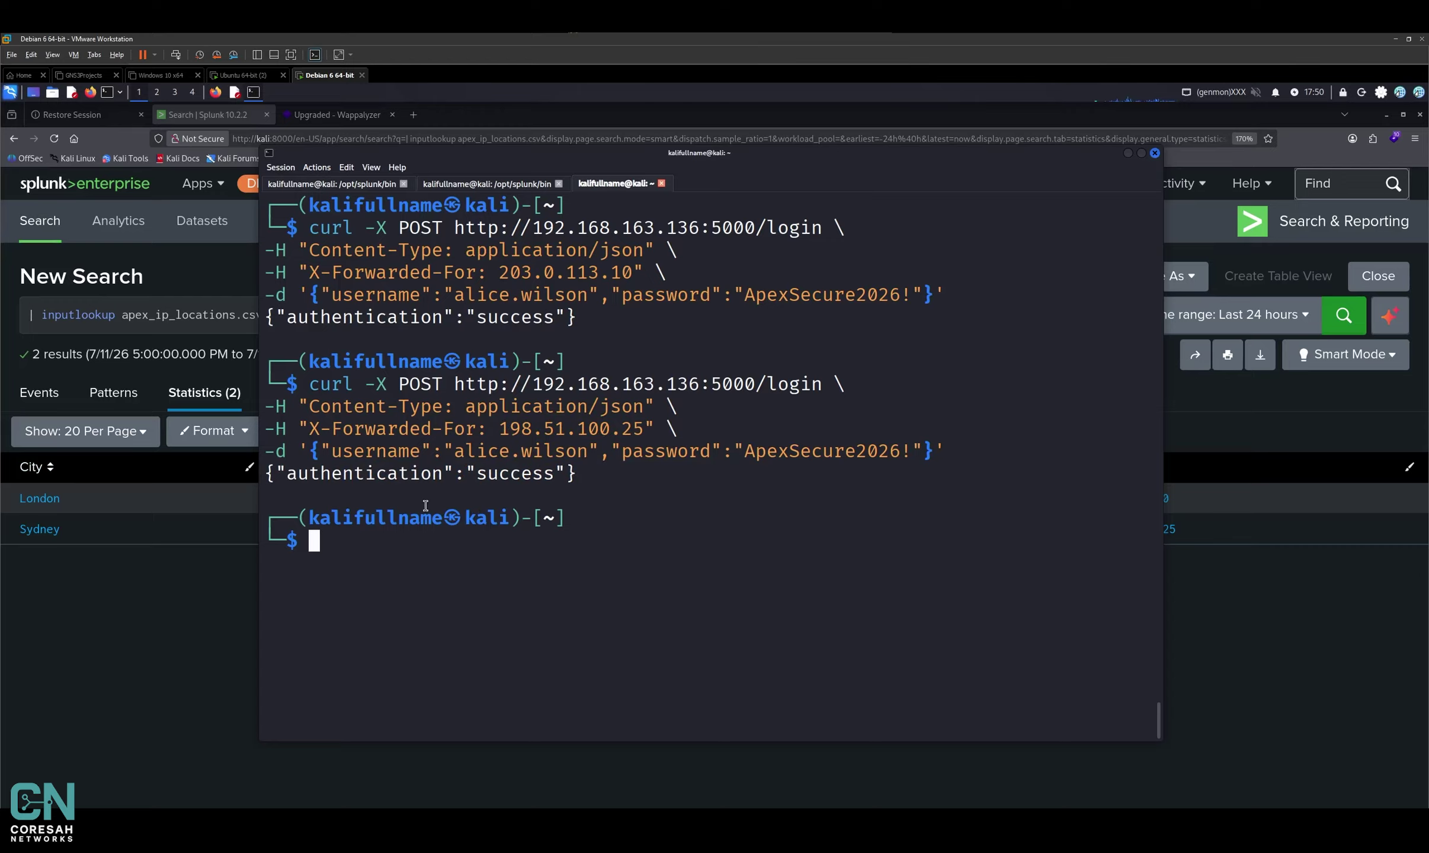
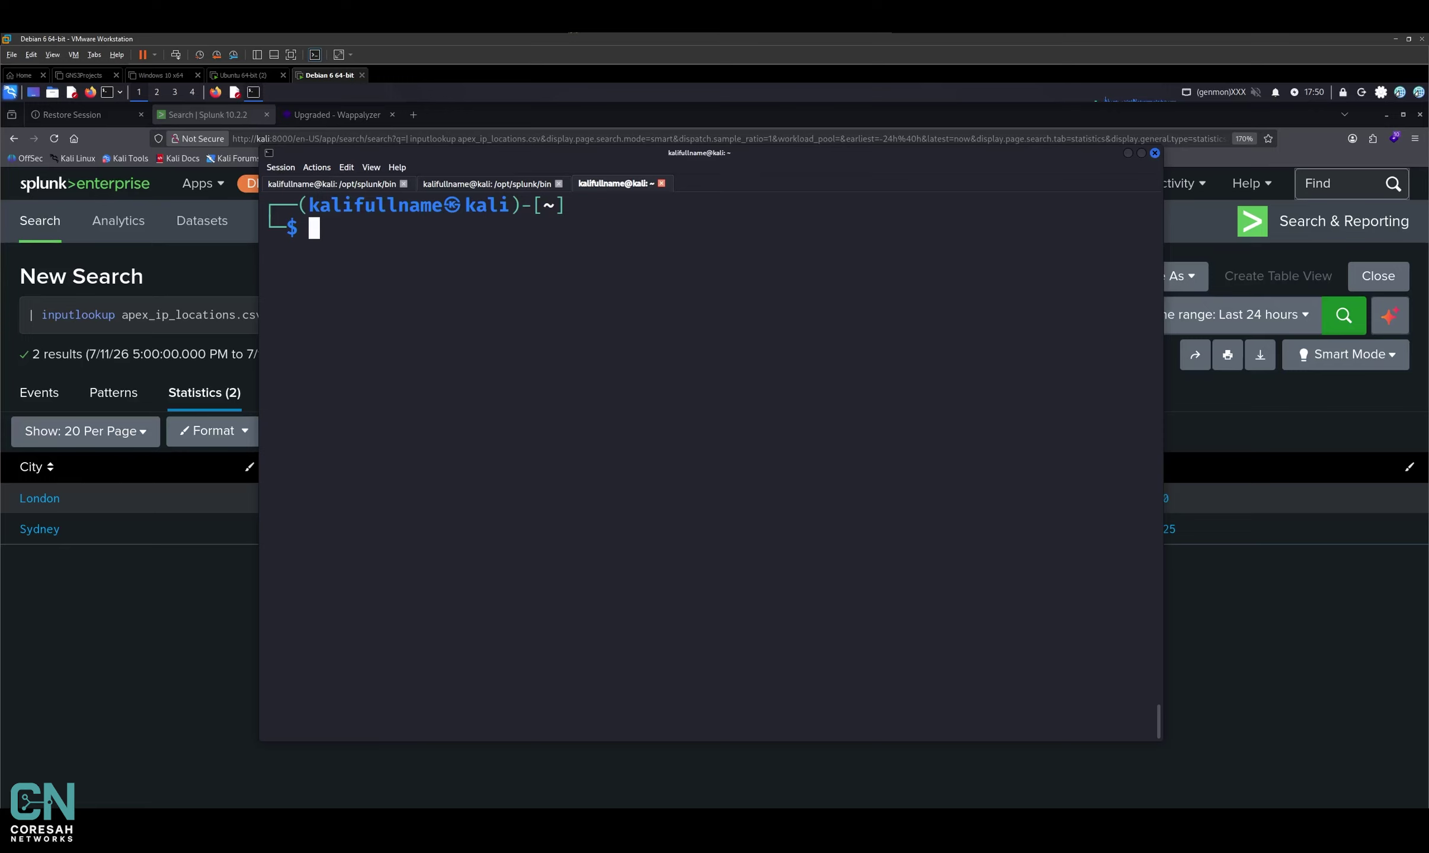
# Step: Dismiss the Kali terminal to reveal the Splunk lookup results for Sydney and London
pyautogui.click(1301, 479)
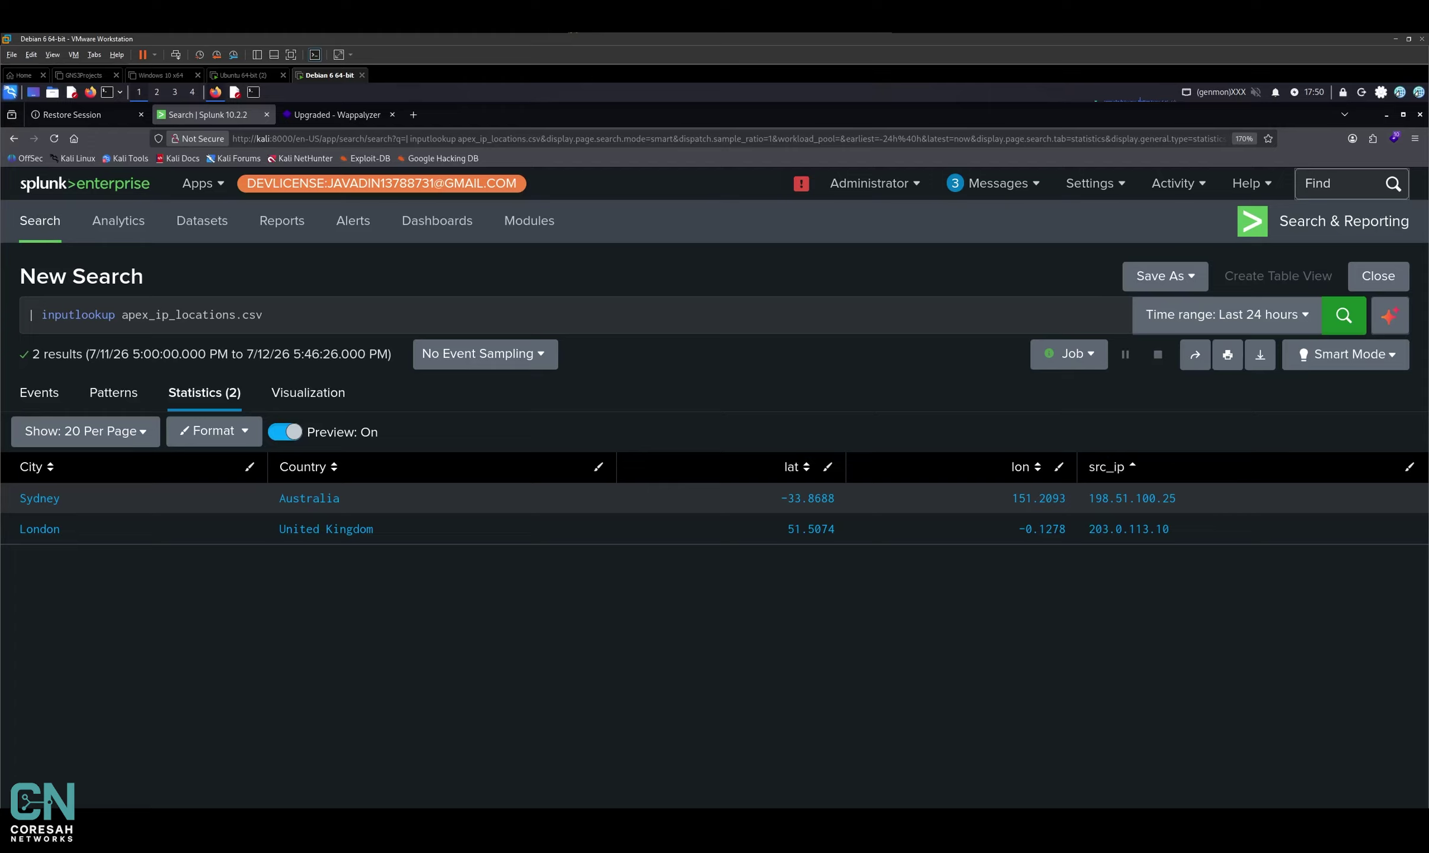
# Step: Replace the lookup query with index=main and the sourcetype field from autocomplete
pyautogui.hotkey('ctrl', 'a')
pyautogui.write('index=main sou')
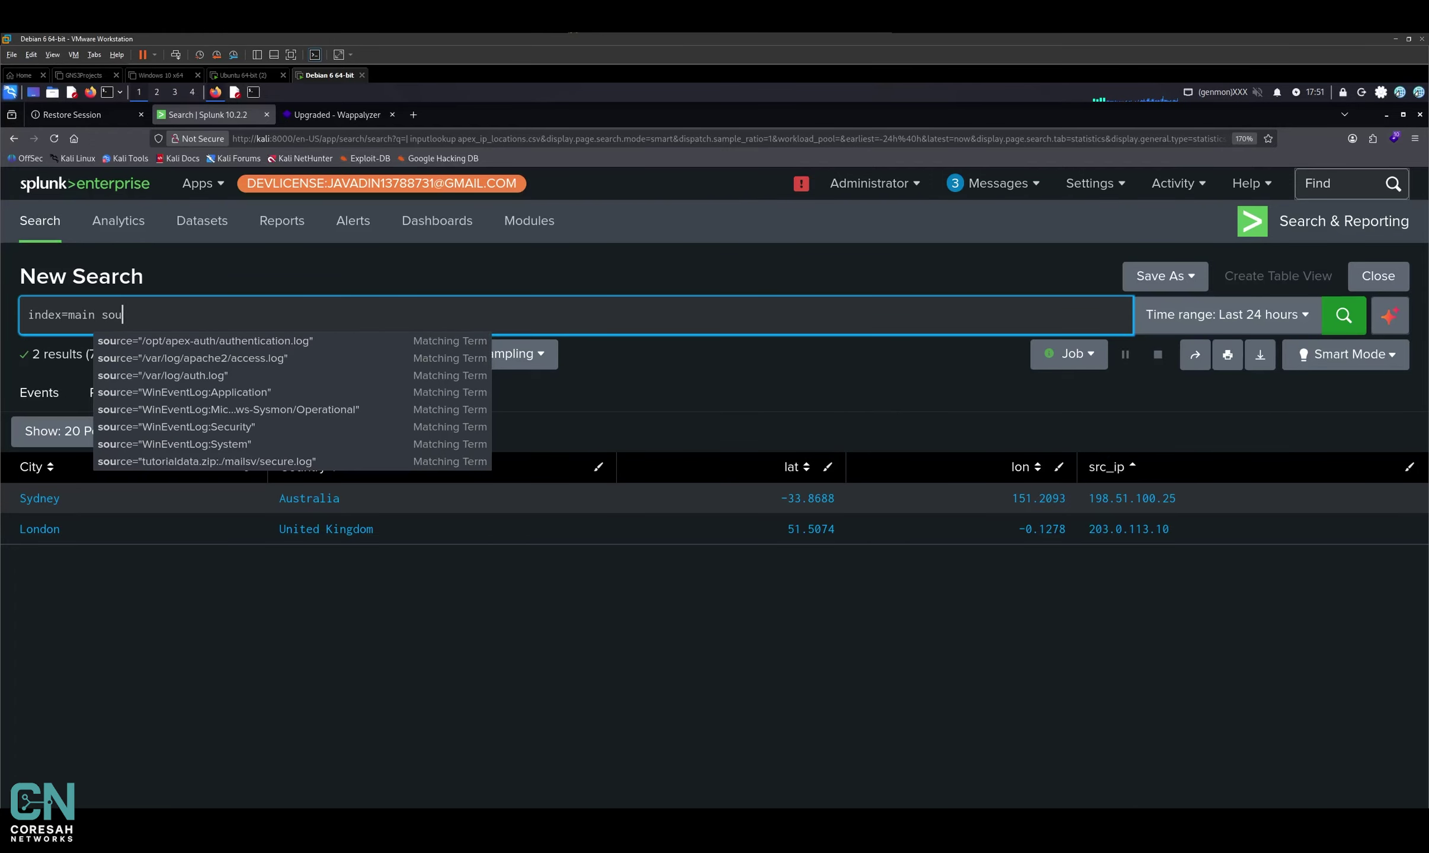
pyautogui.write('rct')
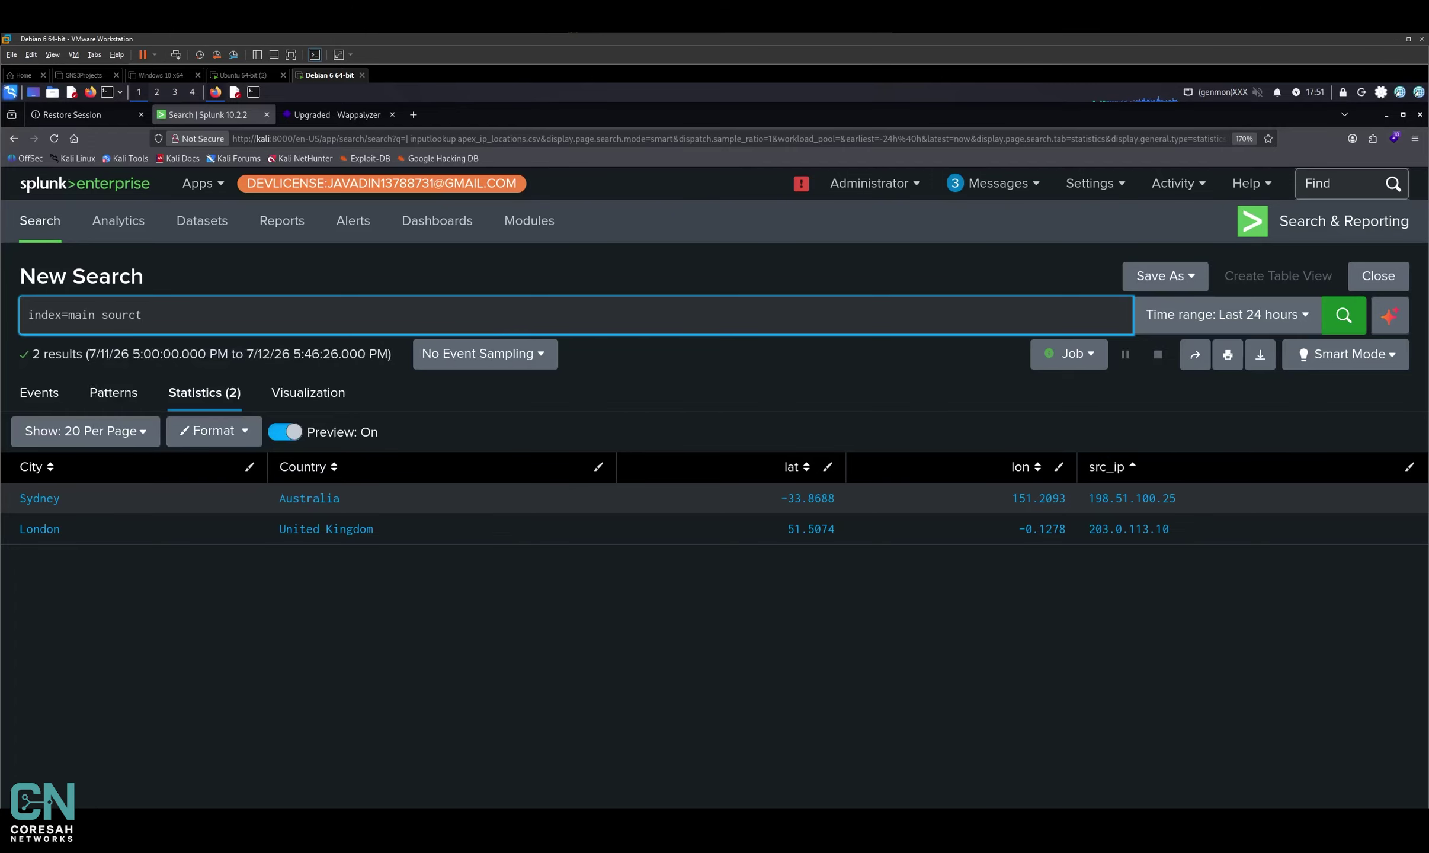
pyautogui.press('BackSpace')
pyautogui.write('etr')
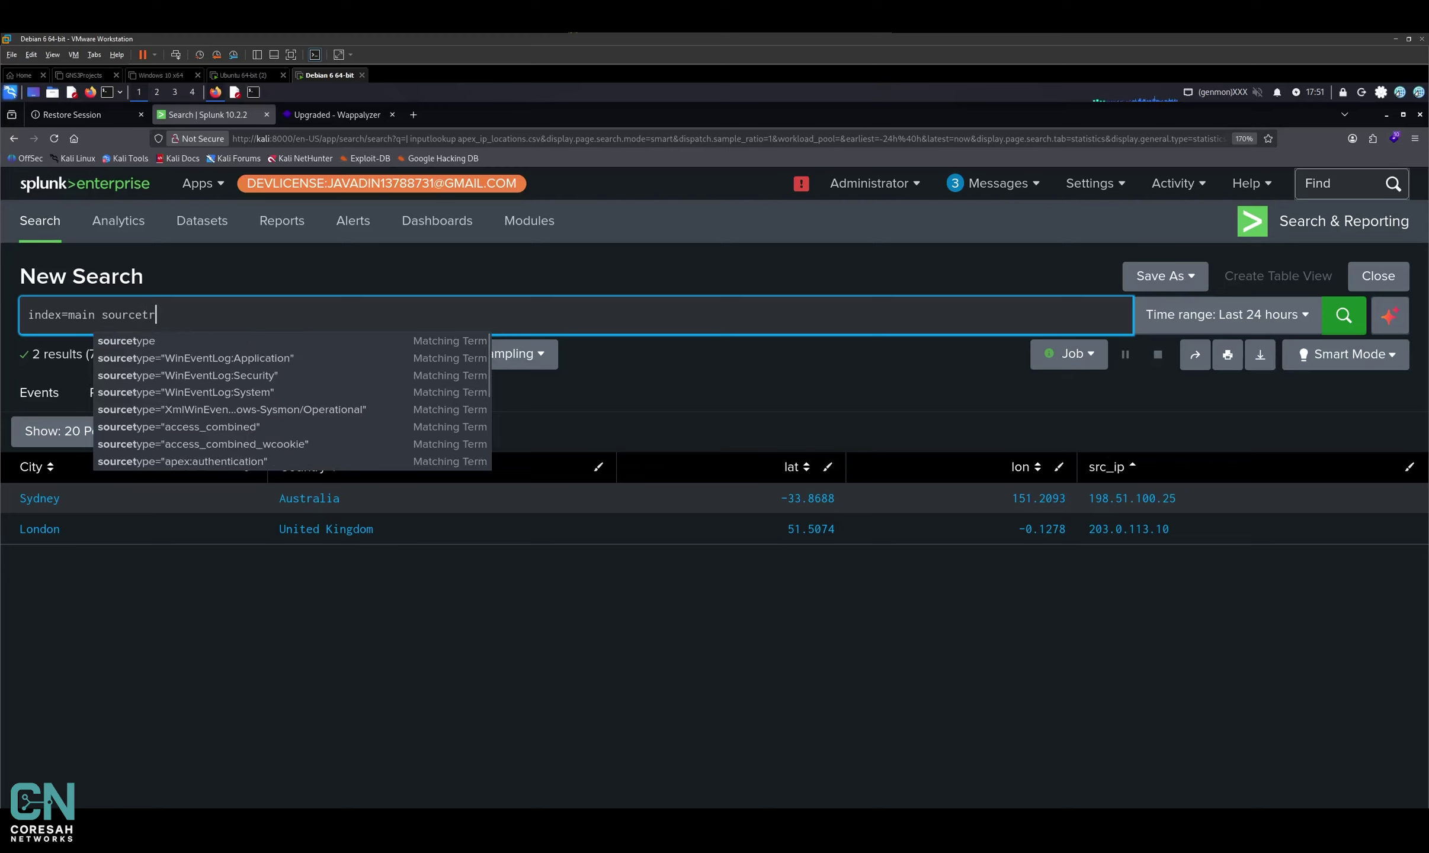
pyautogui.press('Escape')
pyautogui.press('BackSpace')
pyautogui.press('Down')
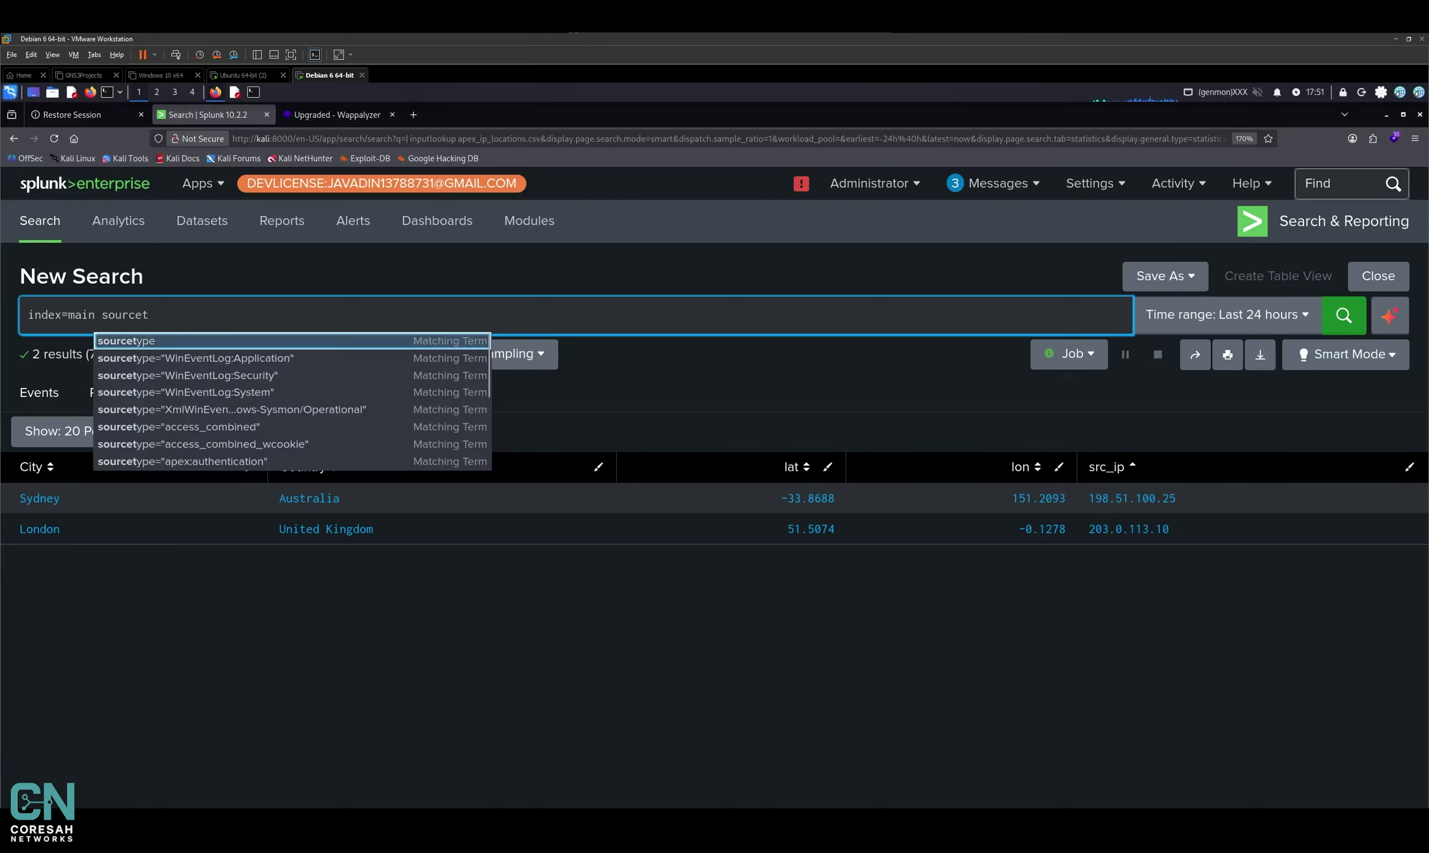
pyautogui.press('Return')
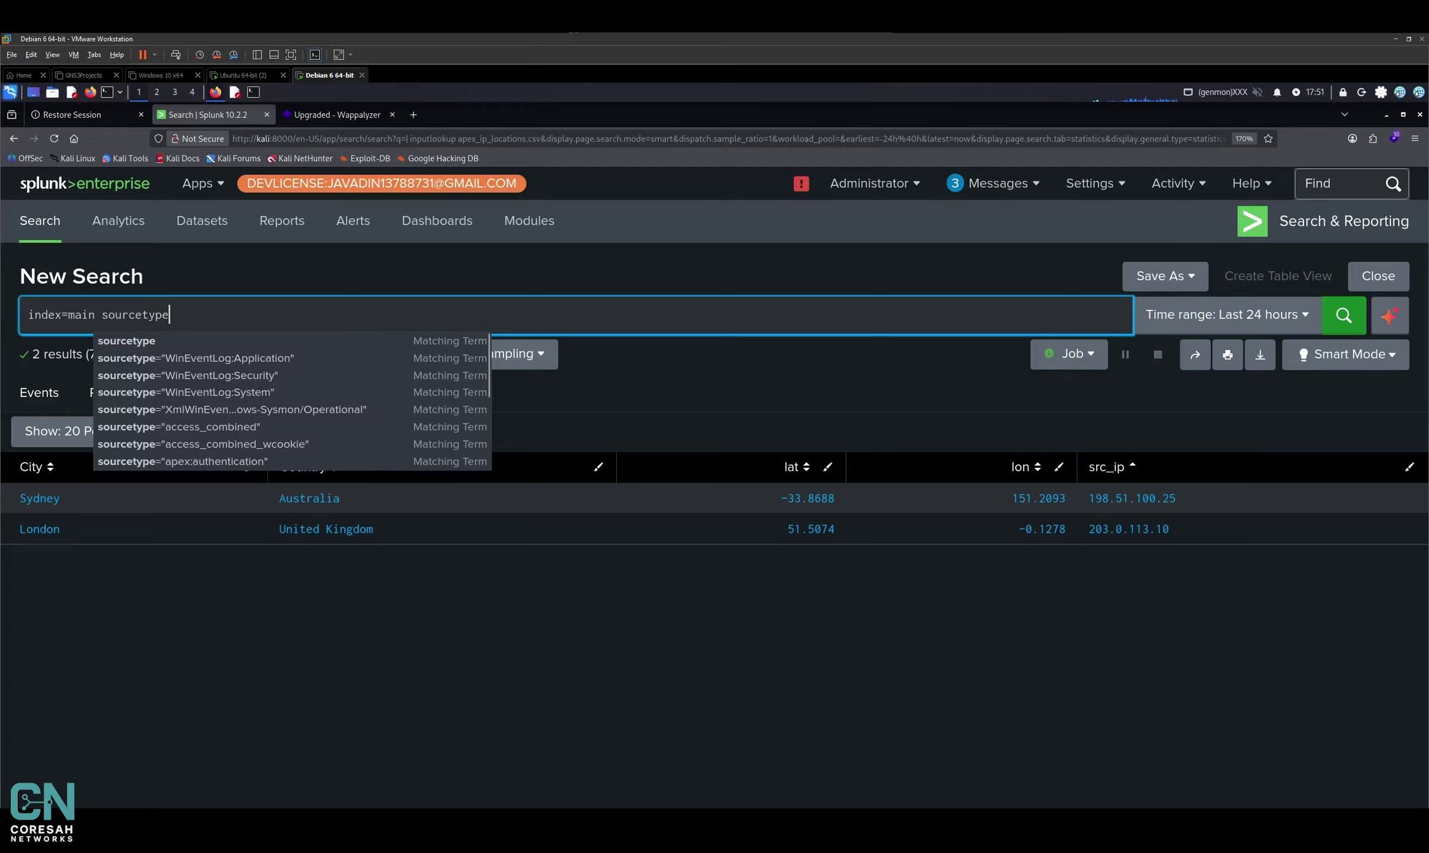
# Step: Complete sourcetype="apex:authentication" and run it, scrolling through the 23 returned events
pyautogui.write('="ape')
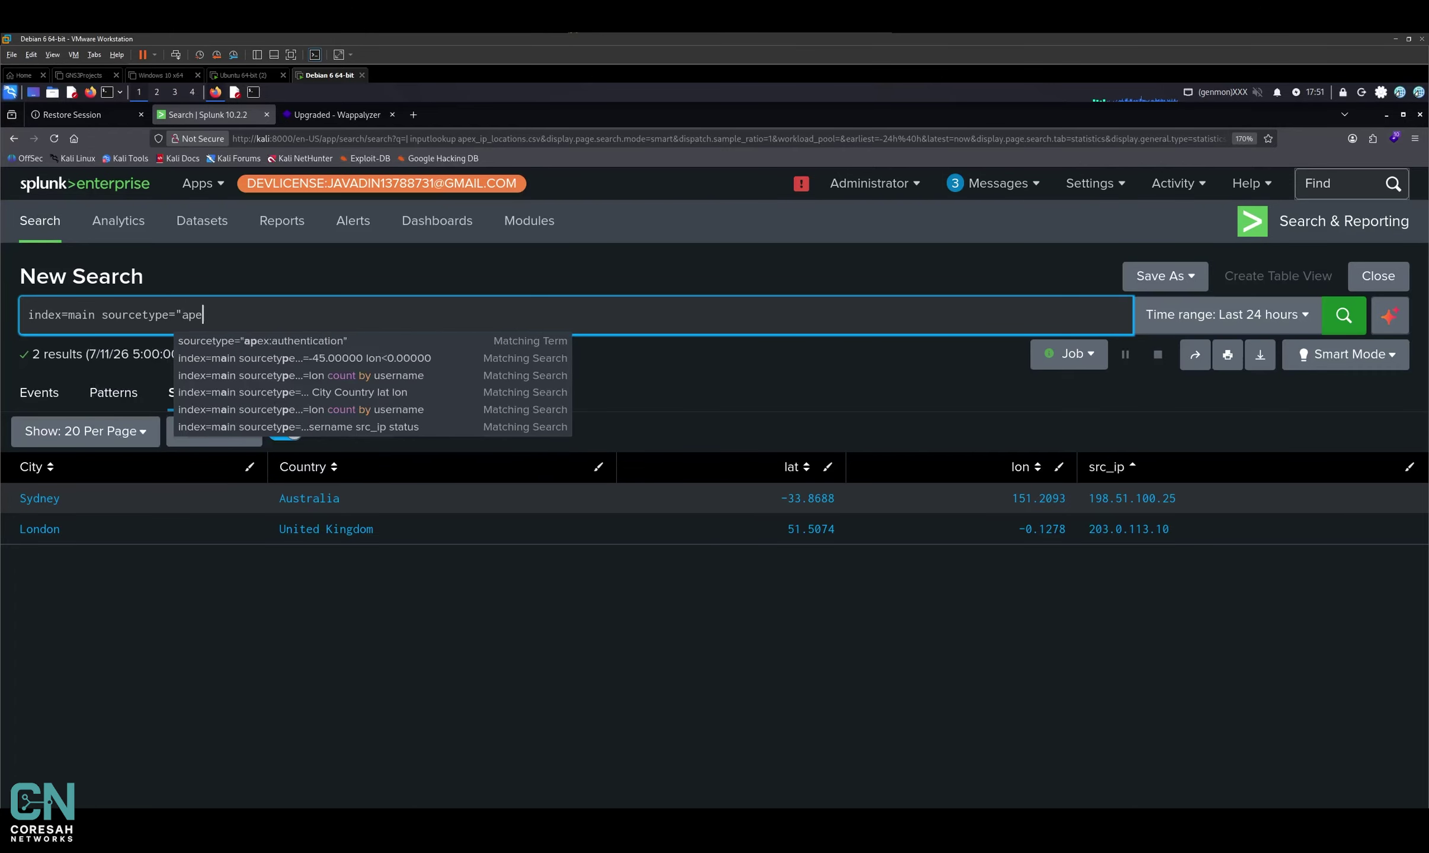
pyautogui.press('Down')
pyautogui.press('Return')
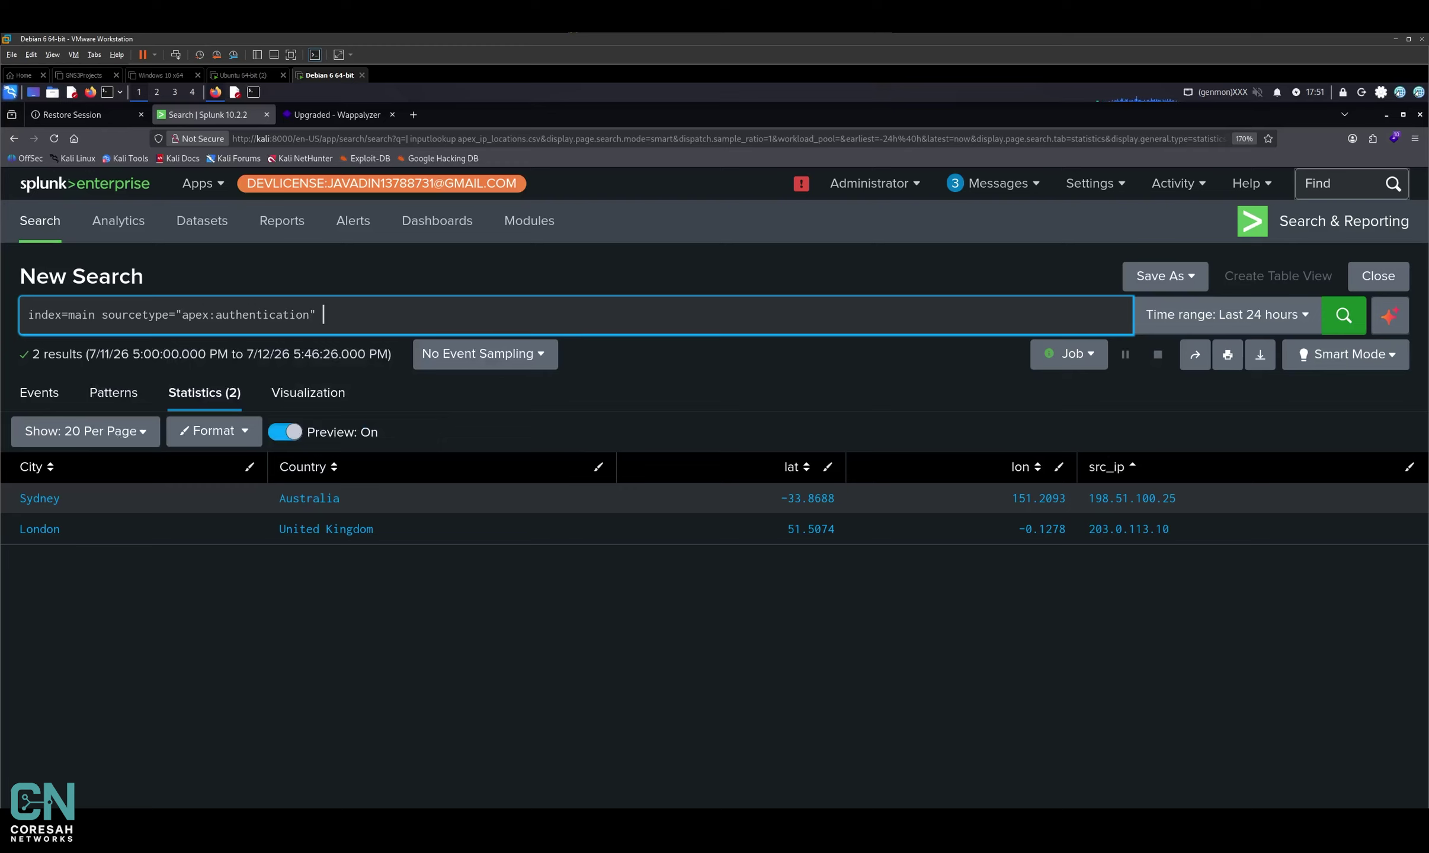
pyautogui.press('BackSpace')
pyautogui.press('Return')
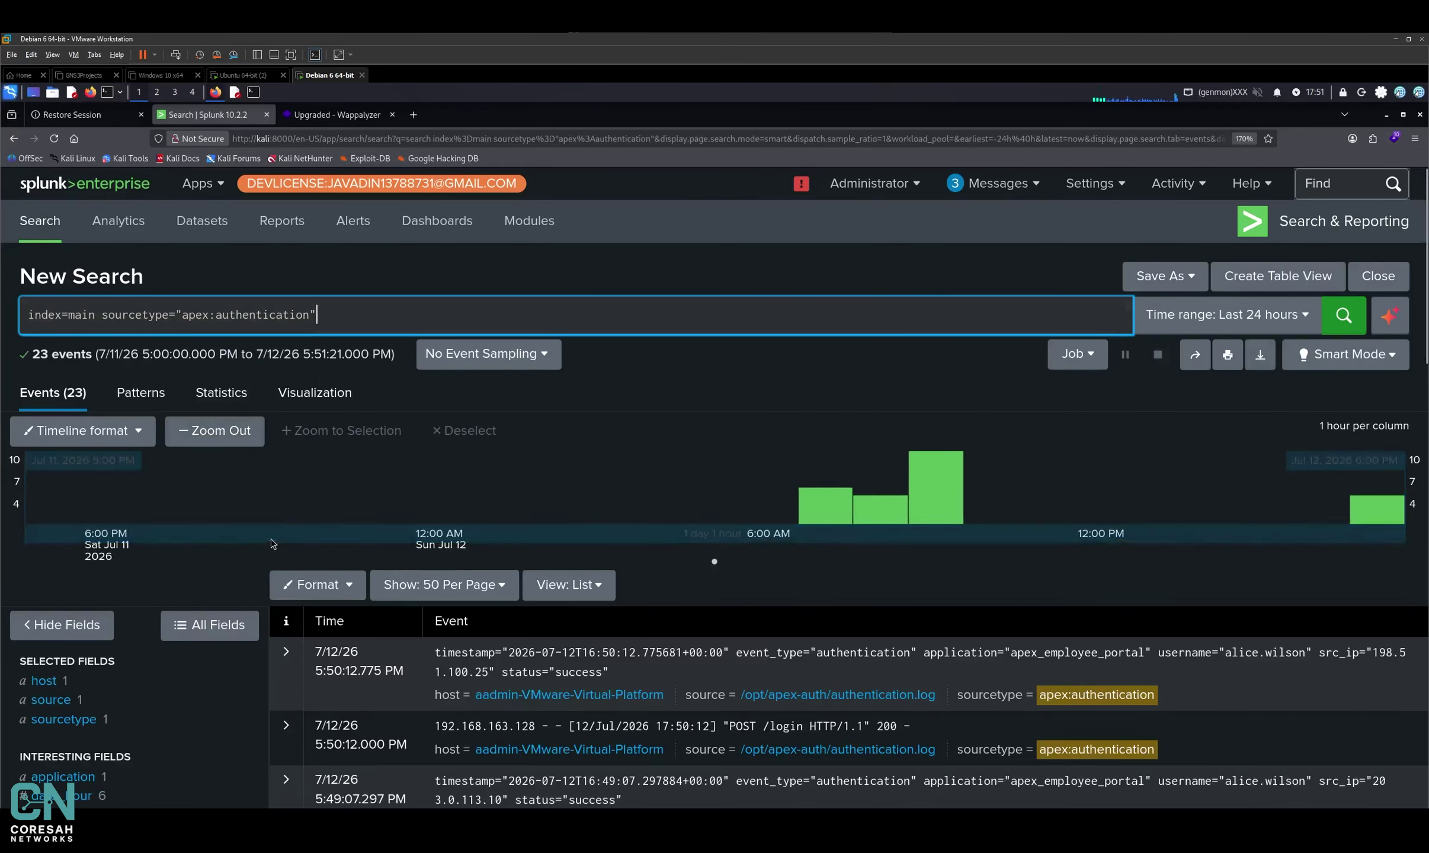
pyautogui.scroll(-15, 675, 615)
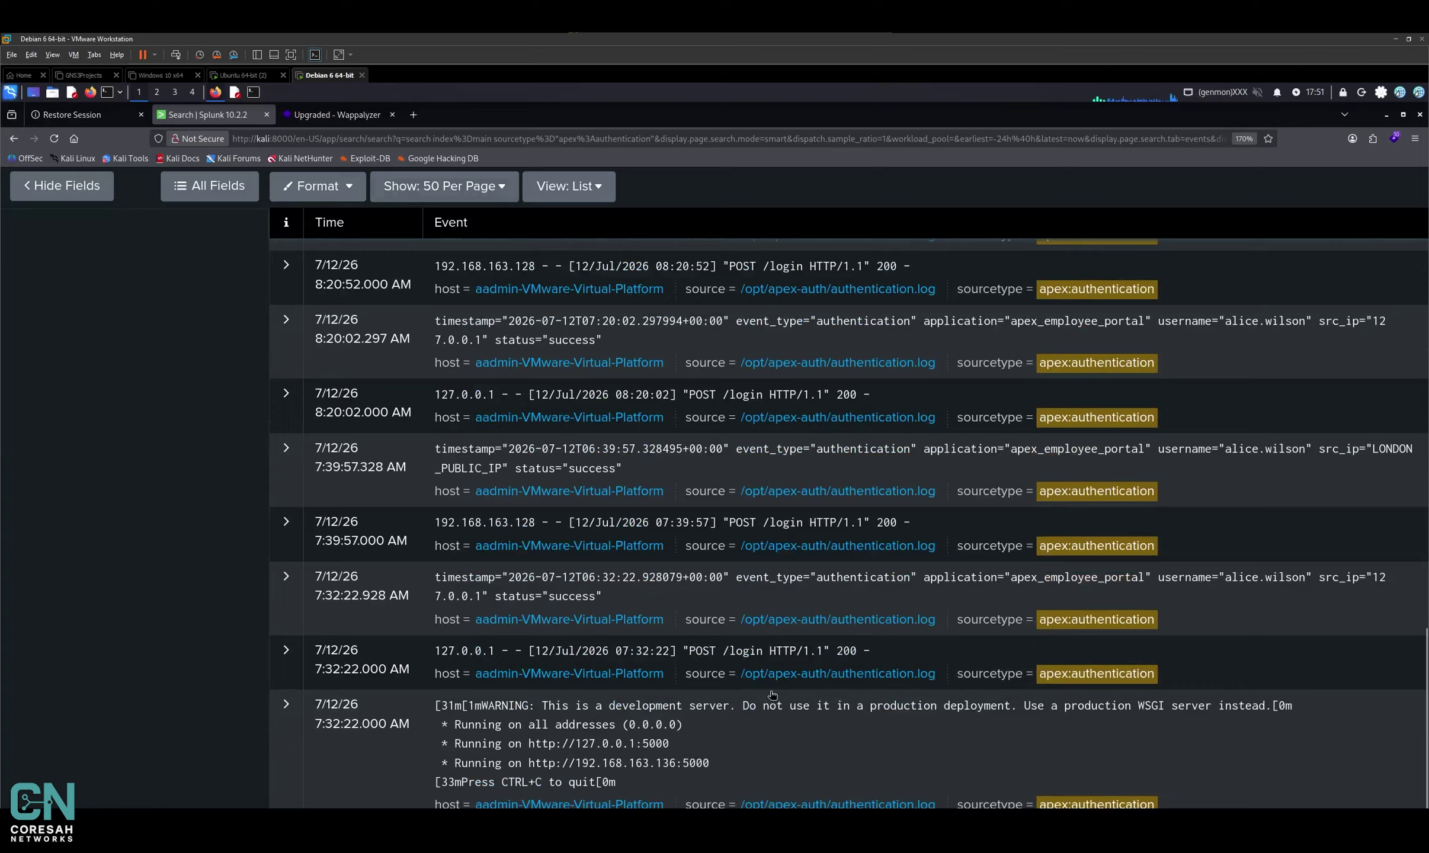
pyautogui.scroll(15, 776, 636)
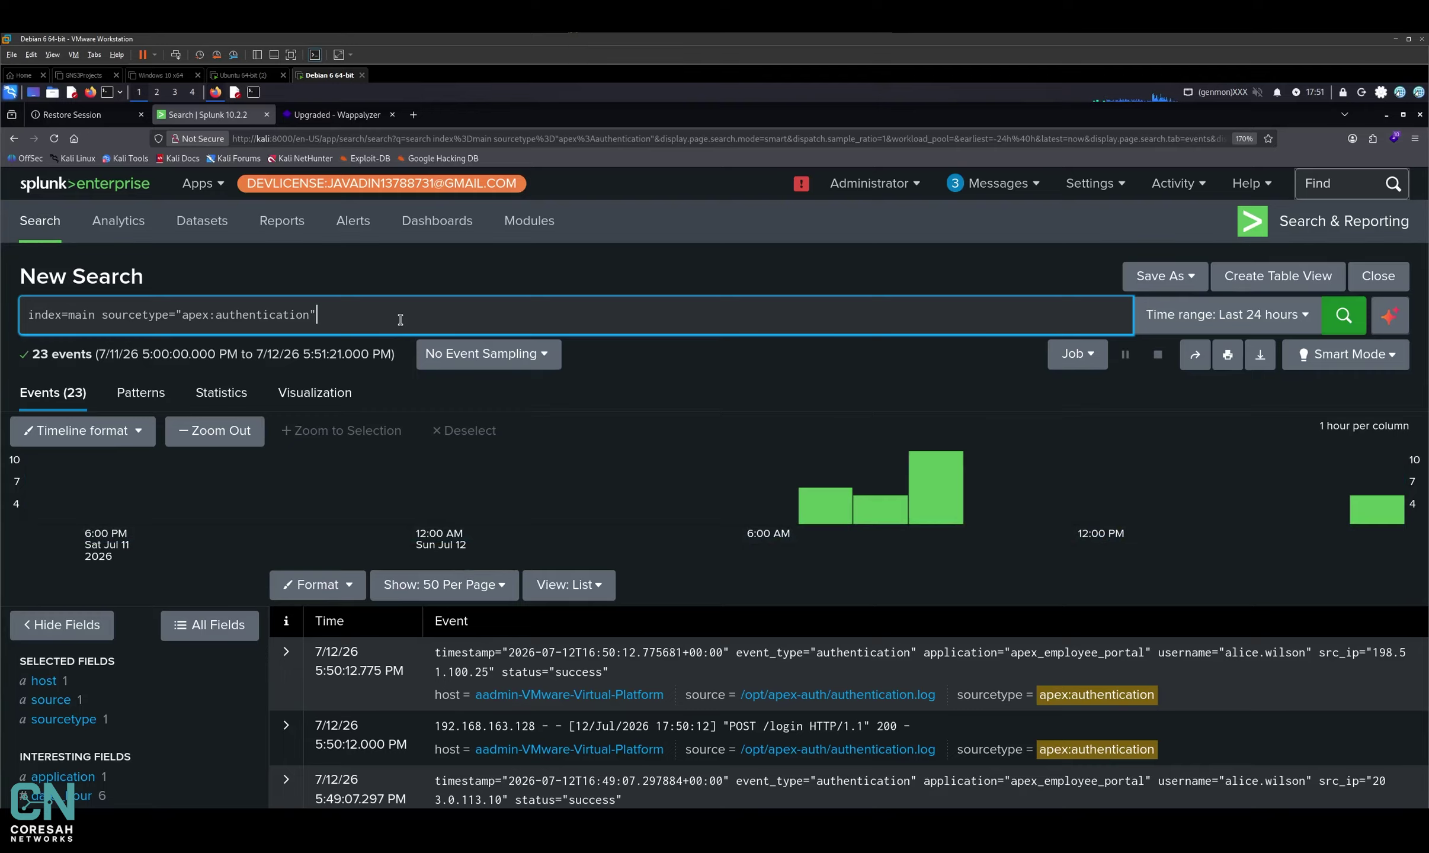
# Step: Run stats count by username status (one user, success, 11), then swap it for username/status filters
pyautogui.write('|')
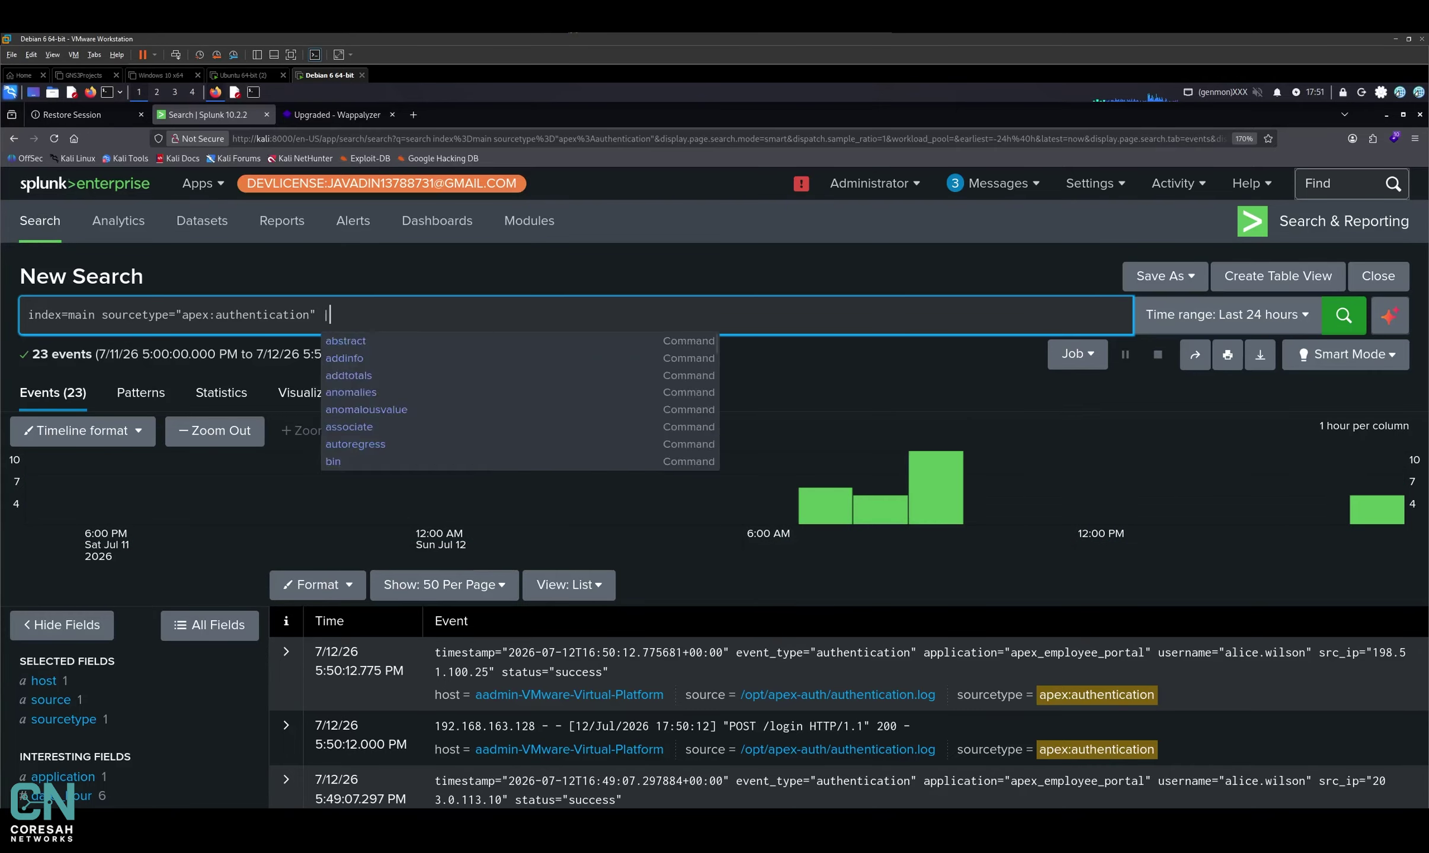
pyautogui.write(' stat')
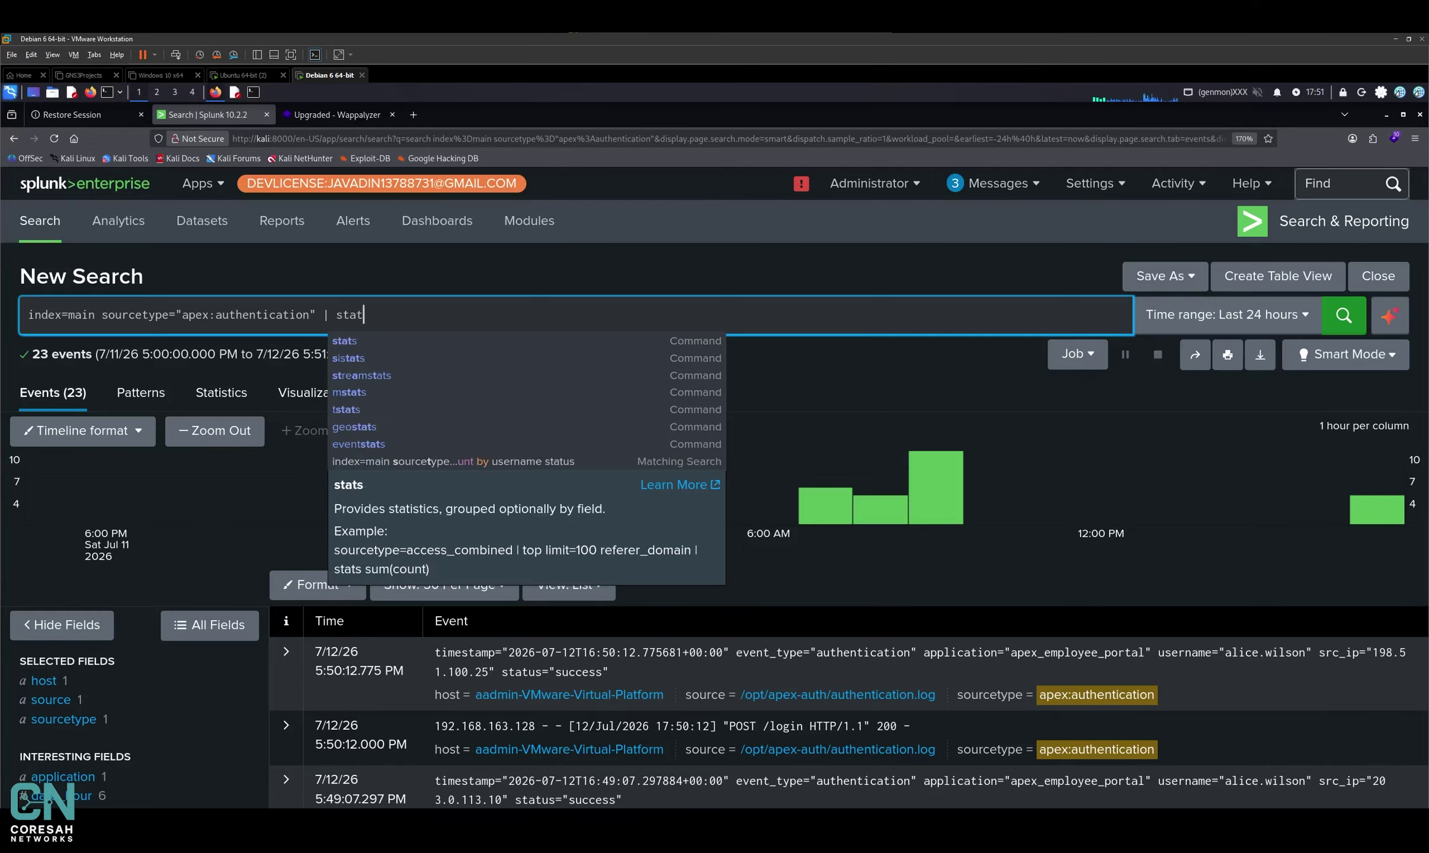
pyautogui.press('Tab')
pyautogui.click(413, 305)
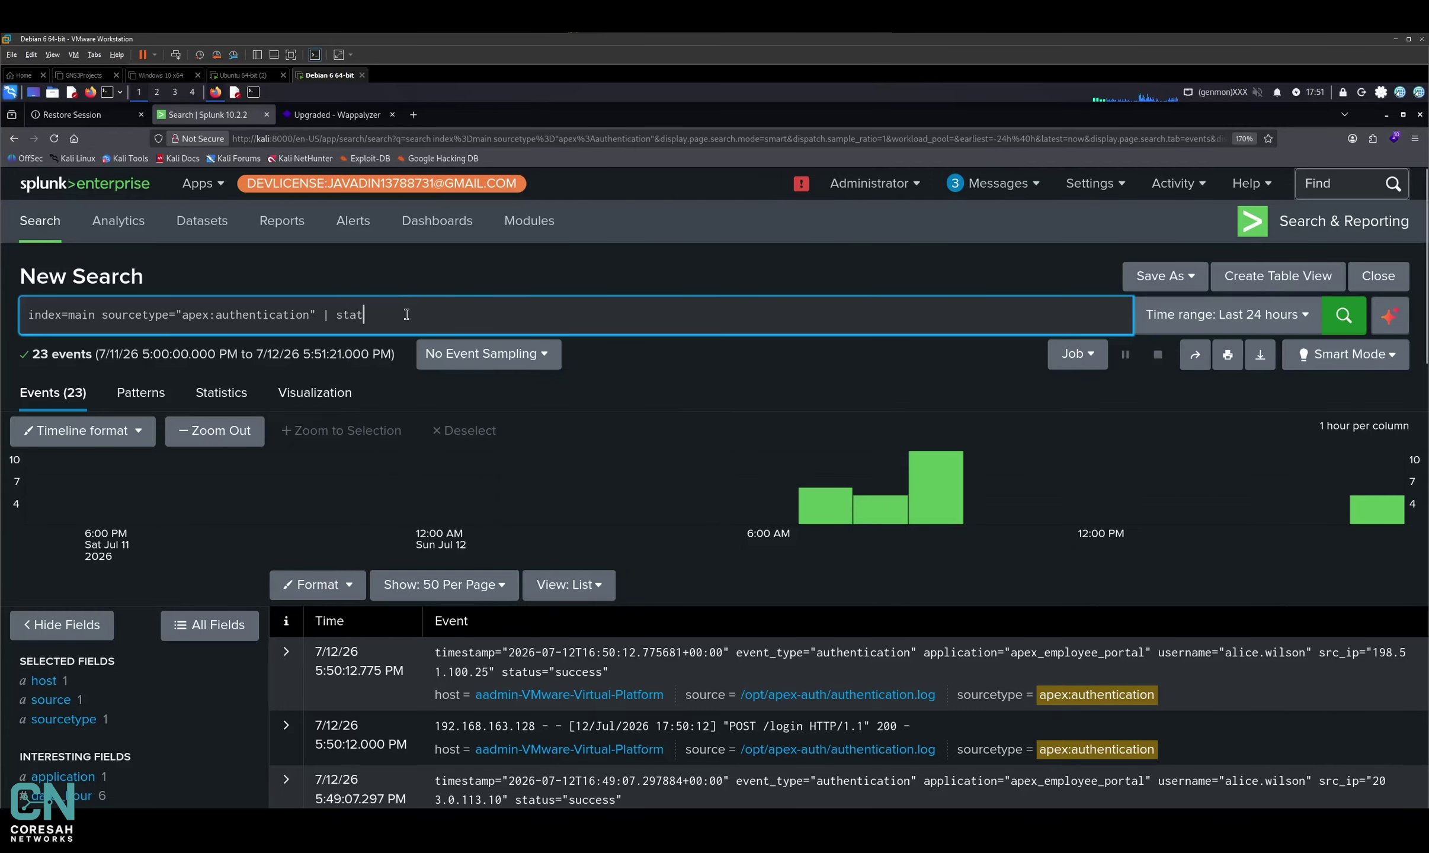
pyautogui.write('s count ')
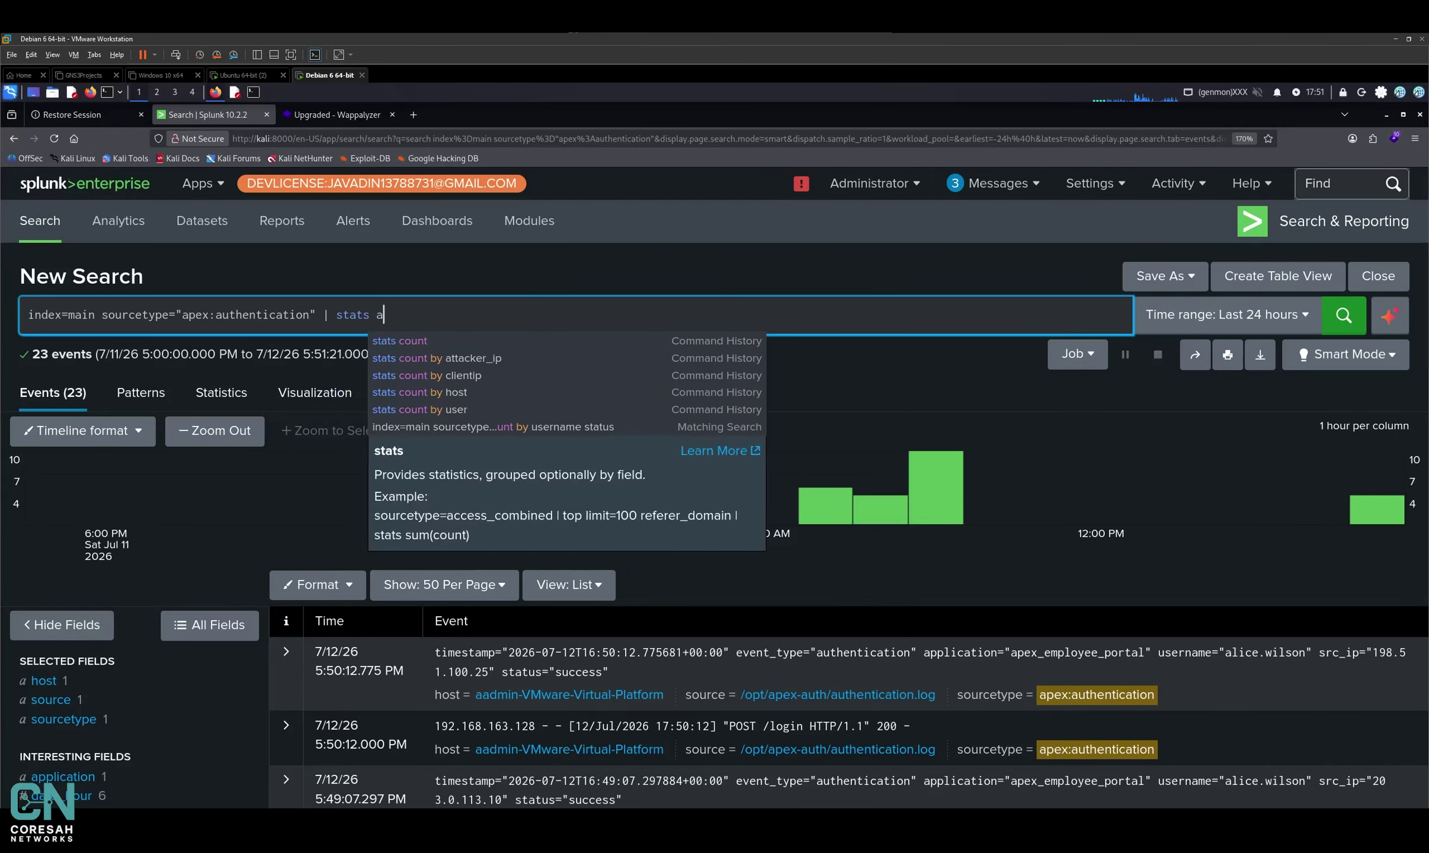
pyautogui.write('by ')
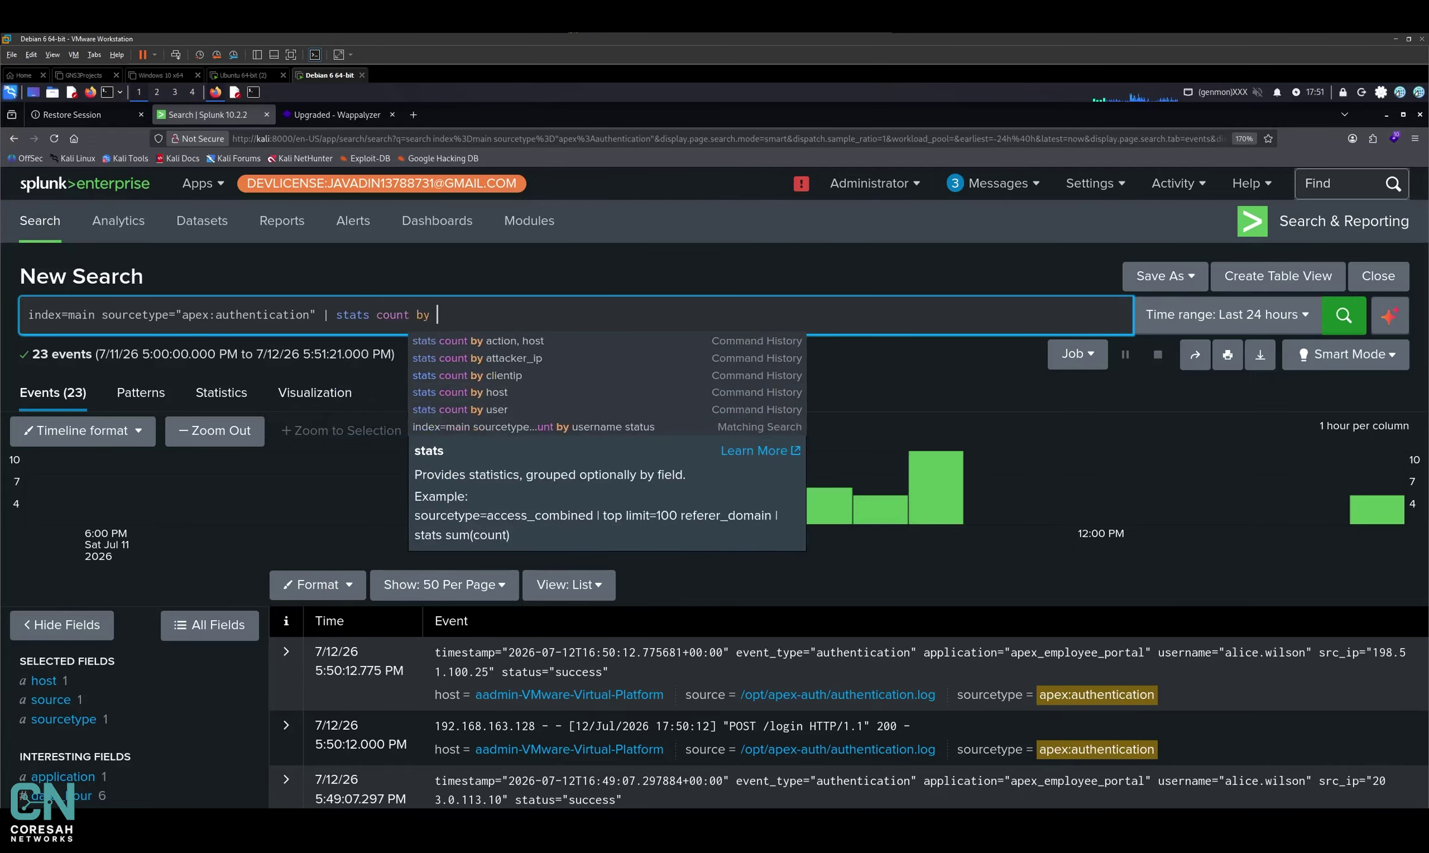
pyautogui.write('username ')
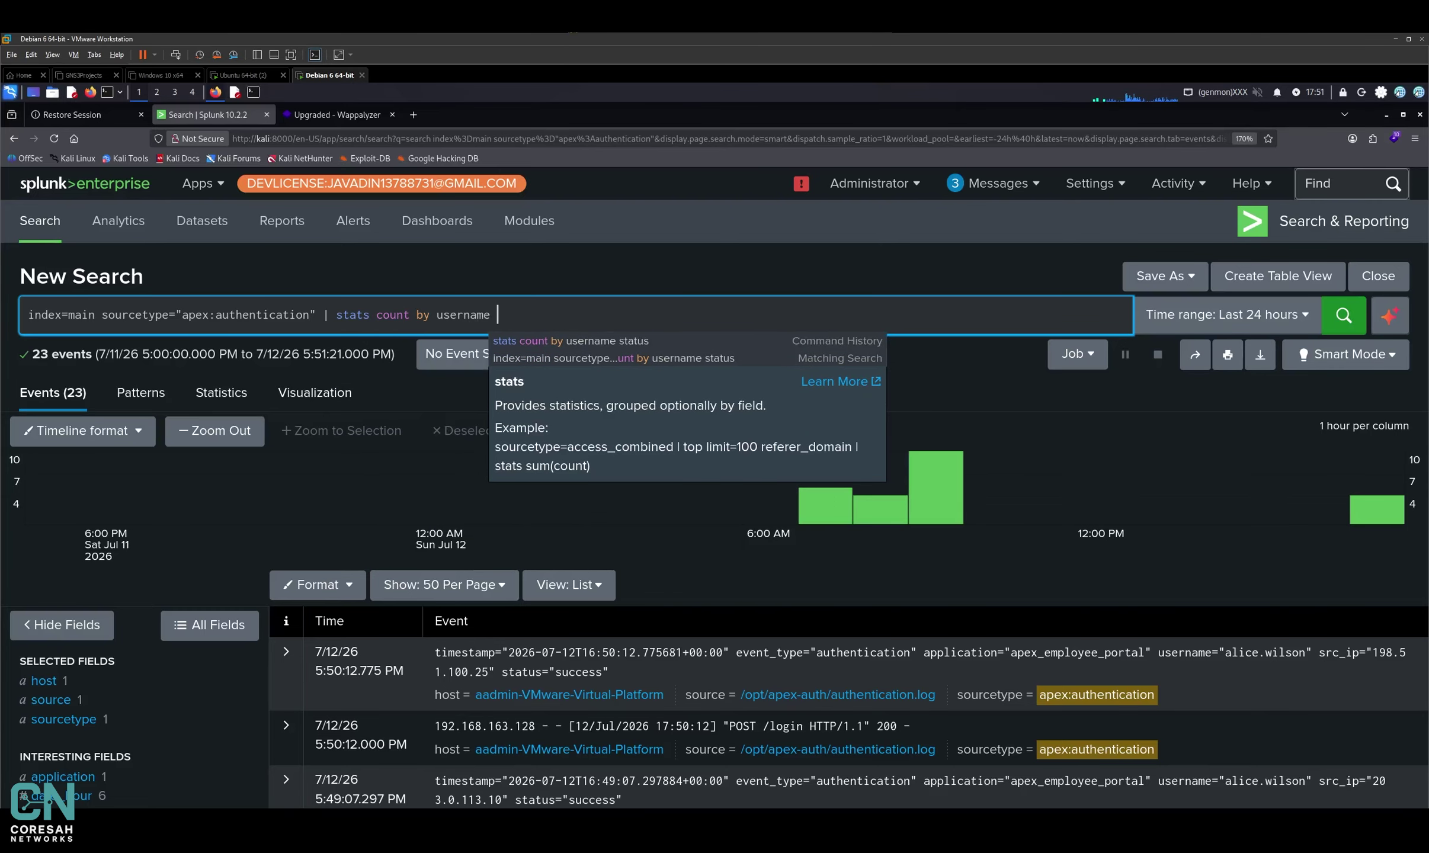
pyautogui.write('status')
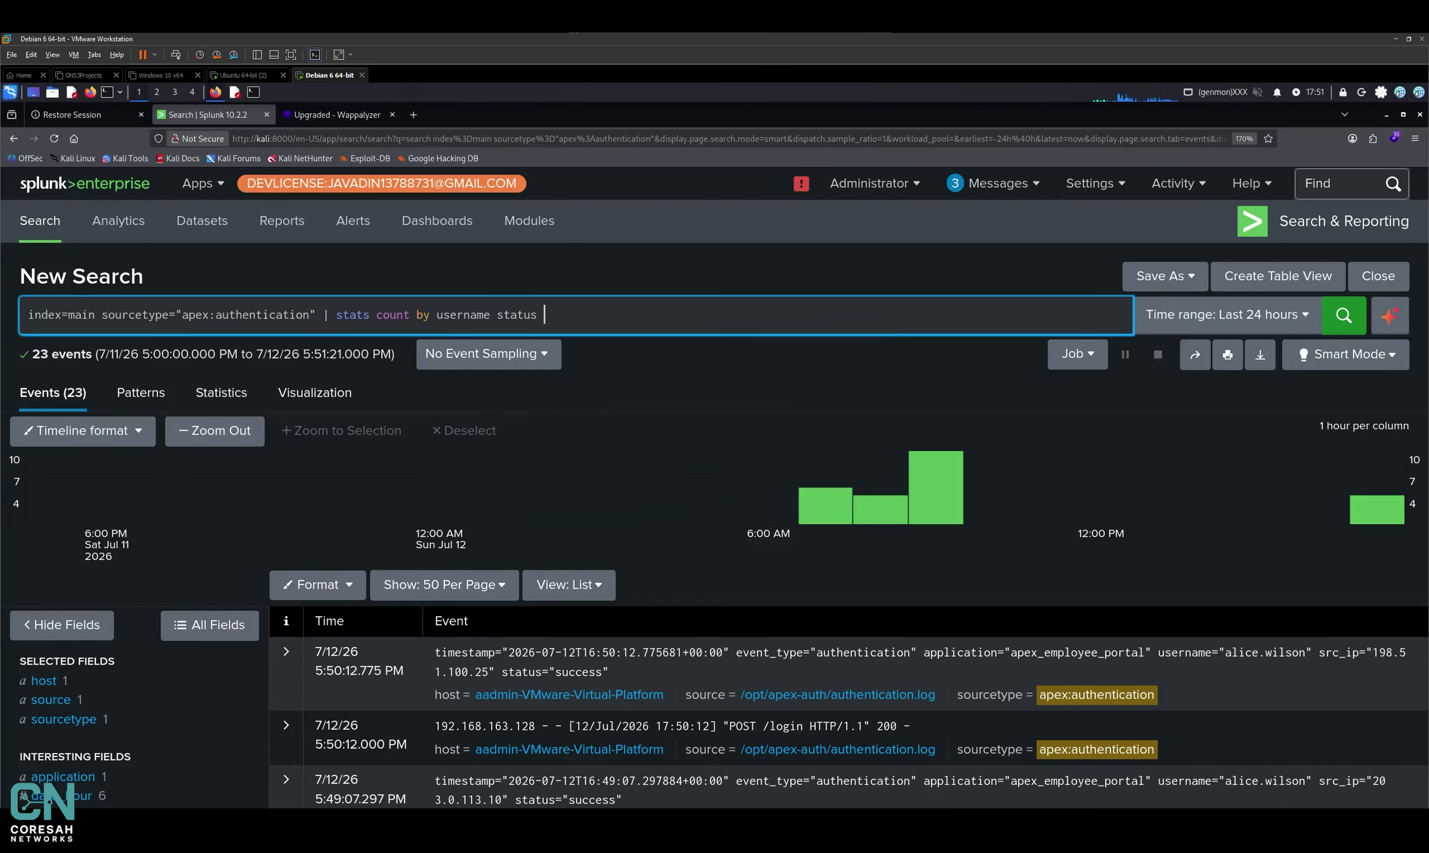
pyautogui.press('Return')
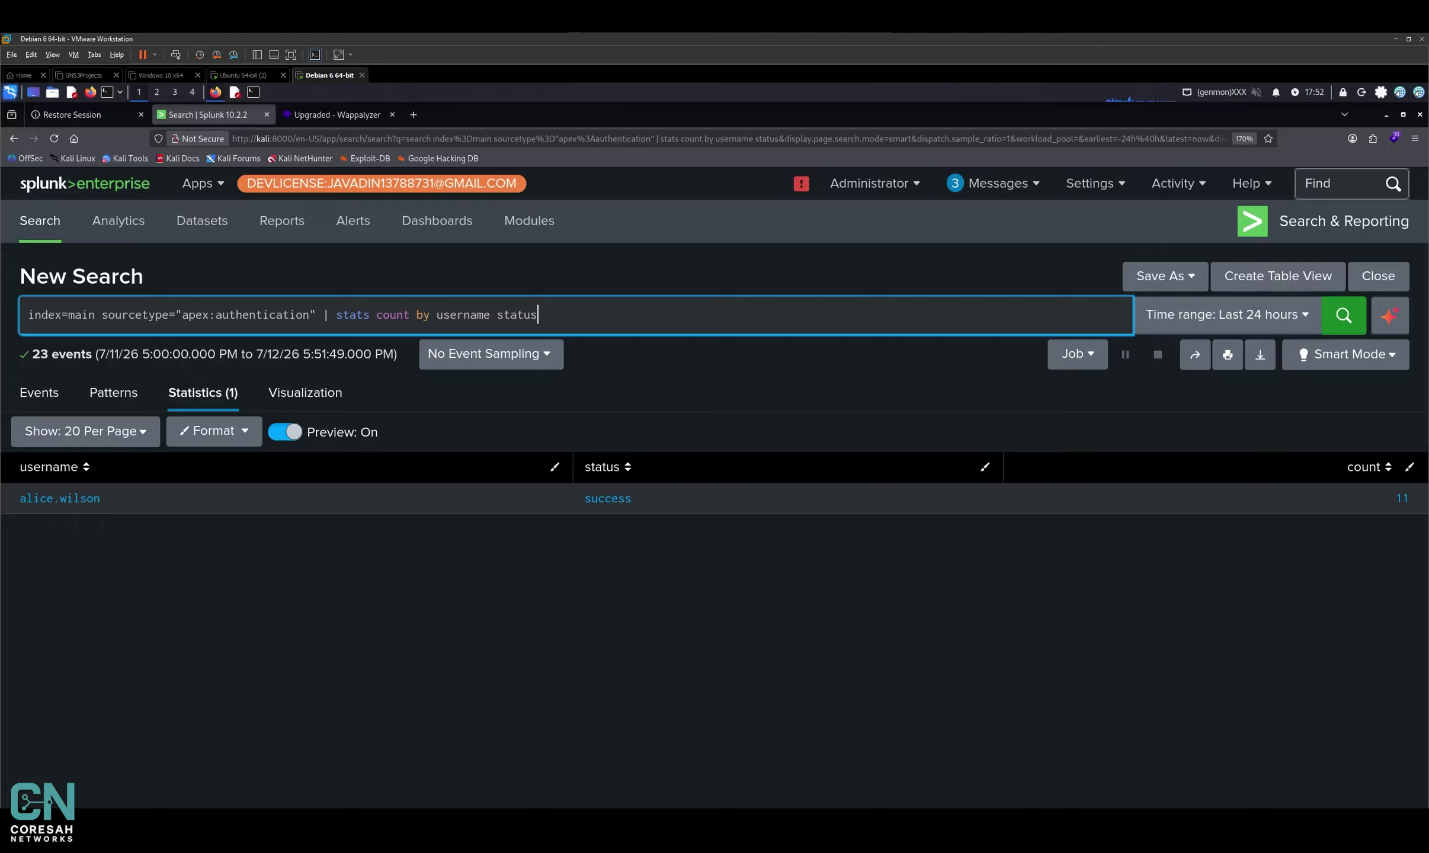
pyautogui.hotkey('ctrl', 'z')
pyautogui.write('username')
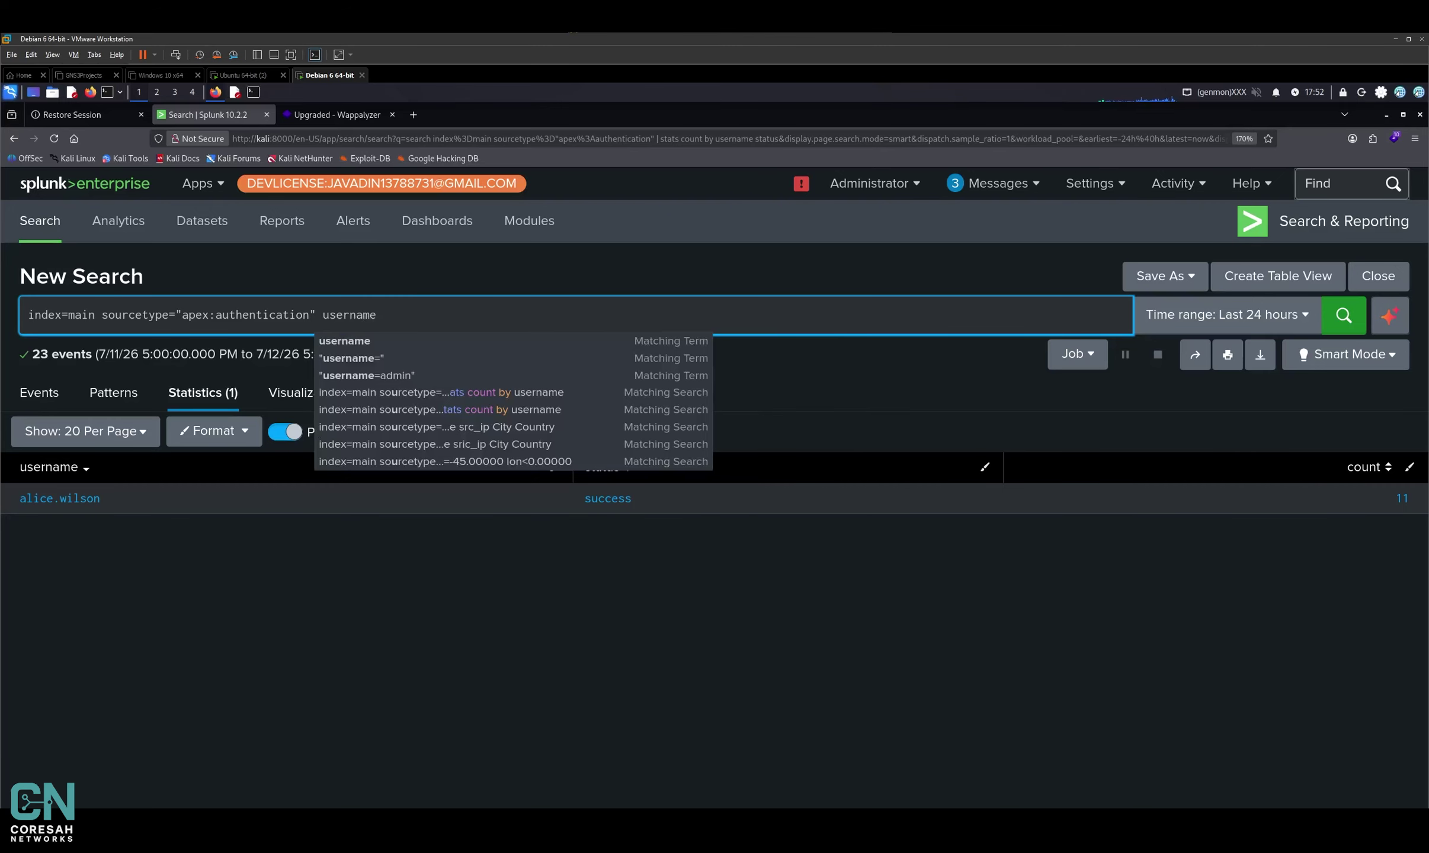
pyautogui.write('="alice.wilson" stat')
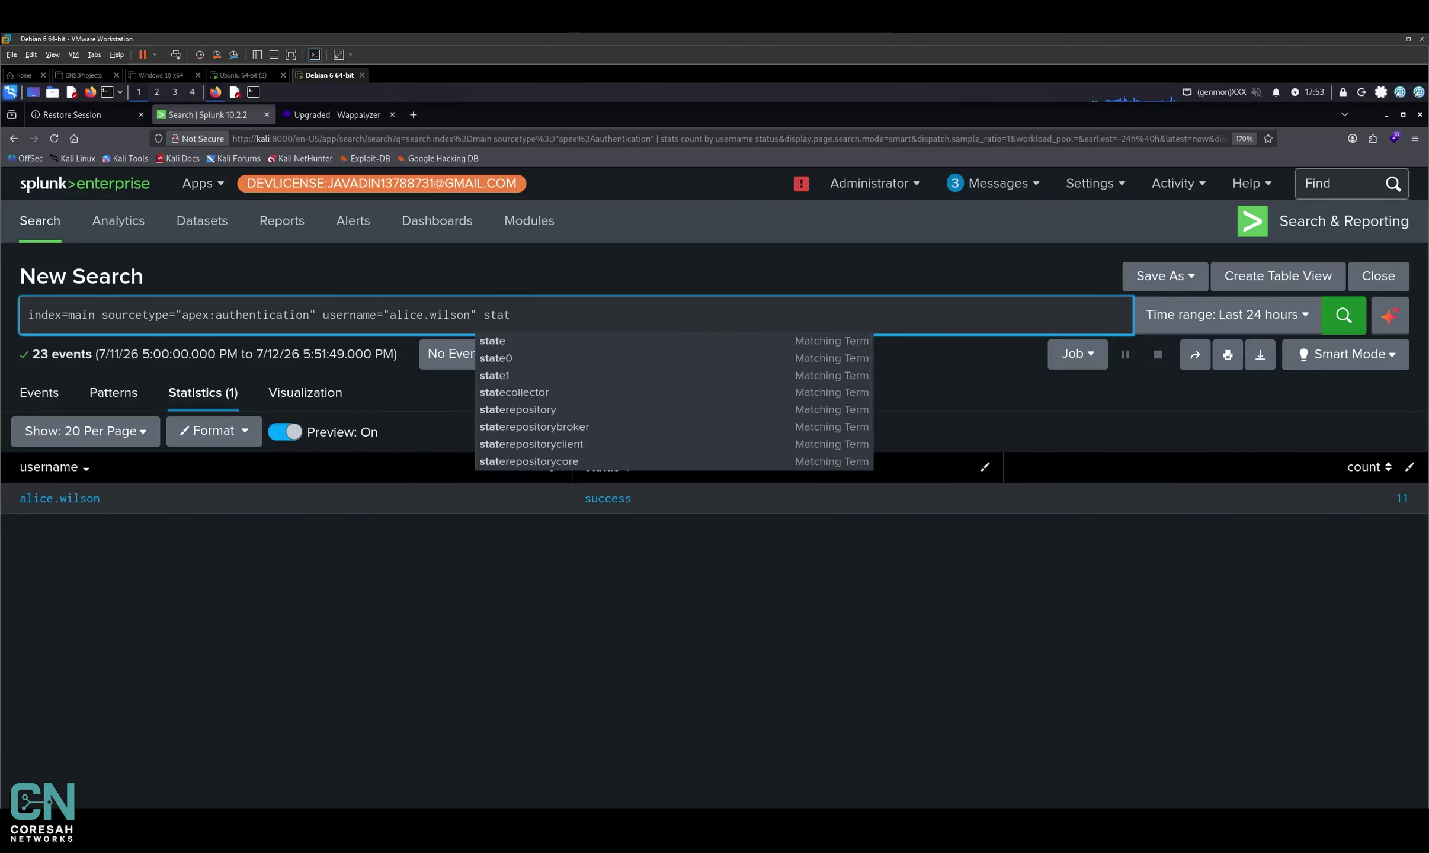
pyautogui.write('us="success')
pyautogui.write('"')
# Step: Run the search filtered to the user's status="success" logins, returning 11 events
pyautogui.press('Return')
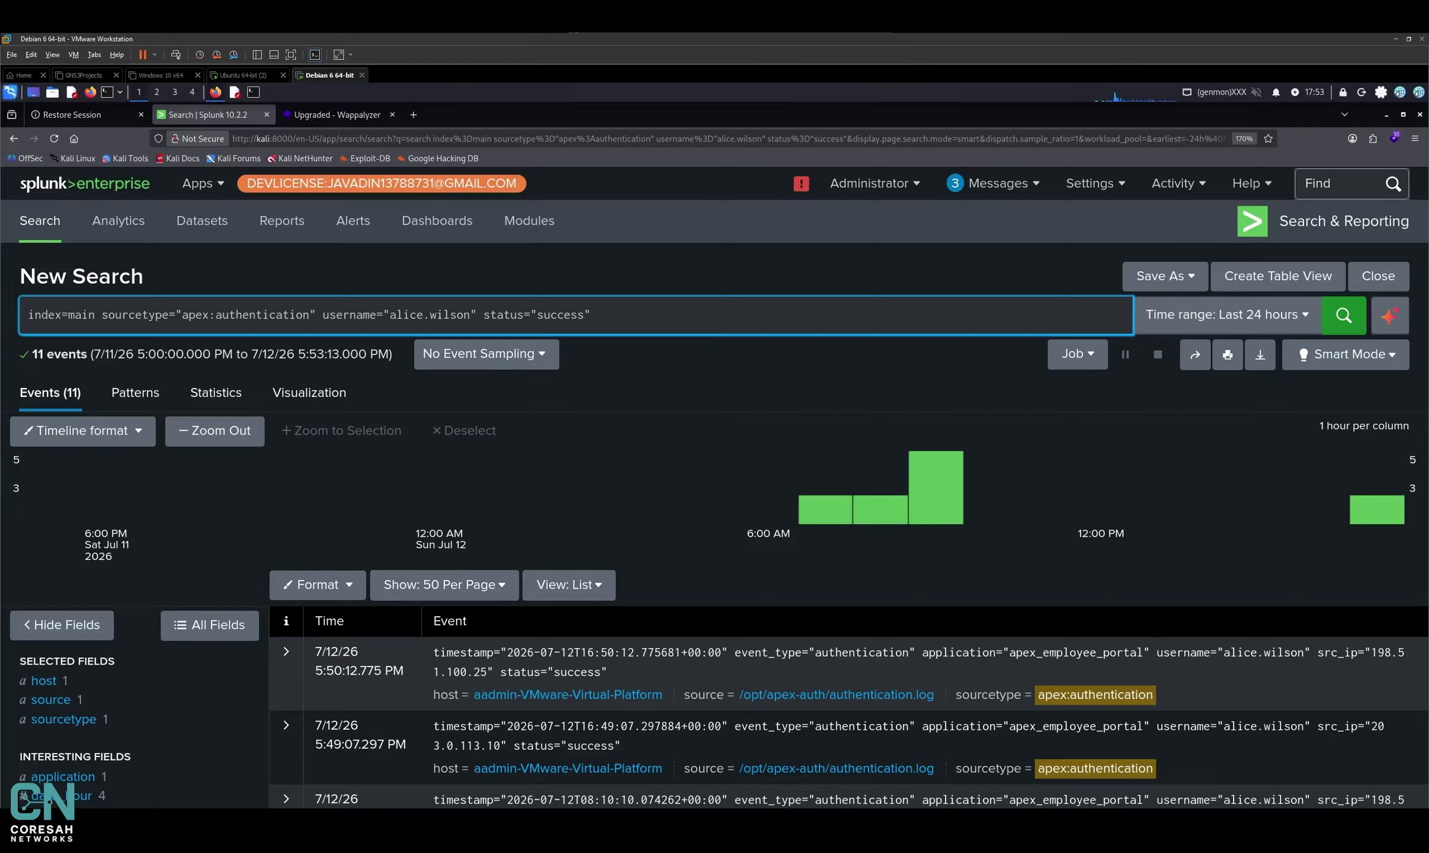
# Step: Append | stats count by src_ip and run it to tabulate five source IPs
pyautogui.write('| stats count')
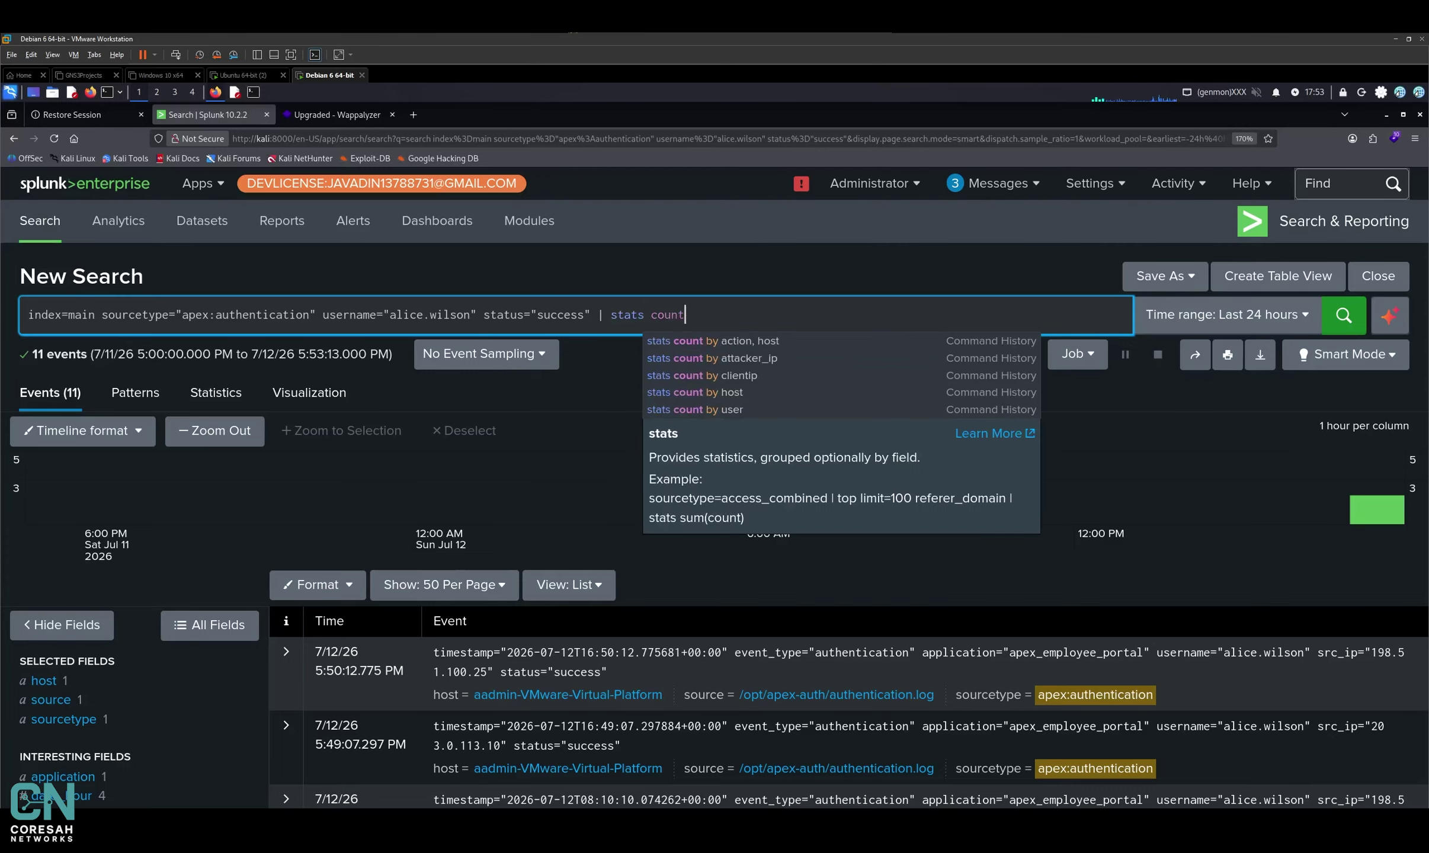
pyautogui.write(' by s')
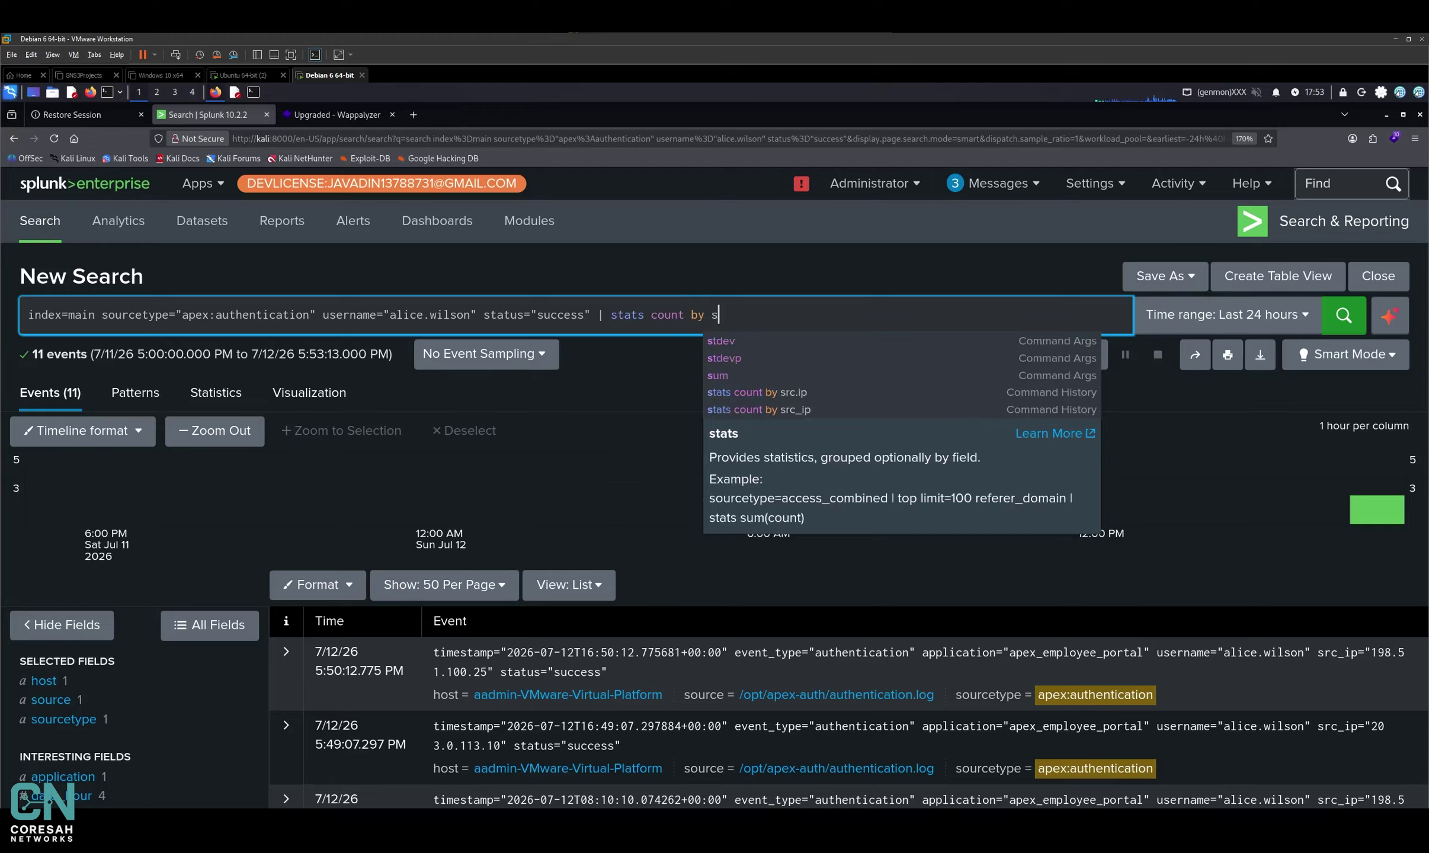
pyautogui.write('rc_i')
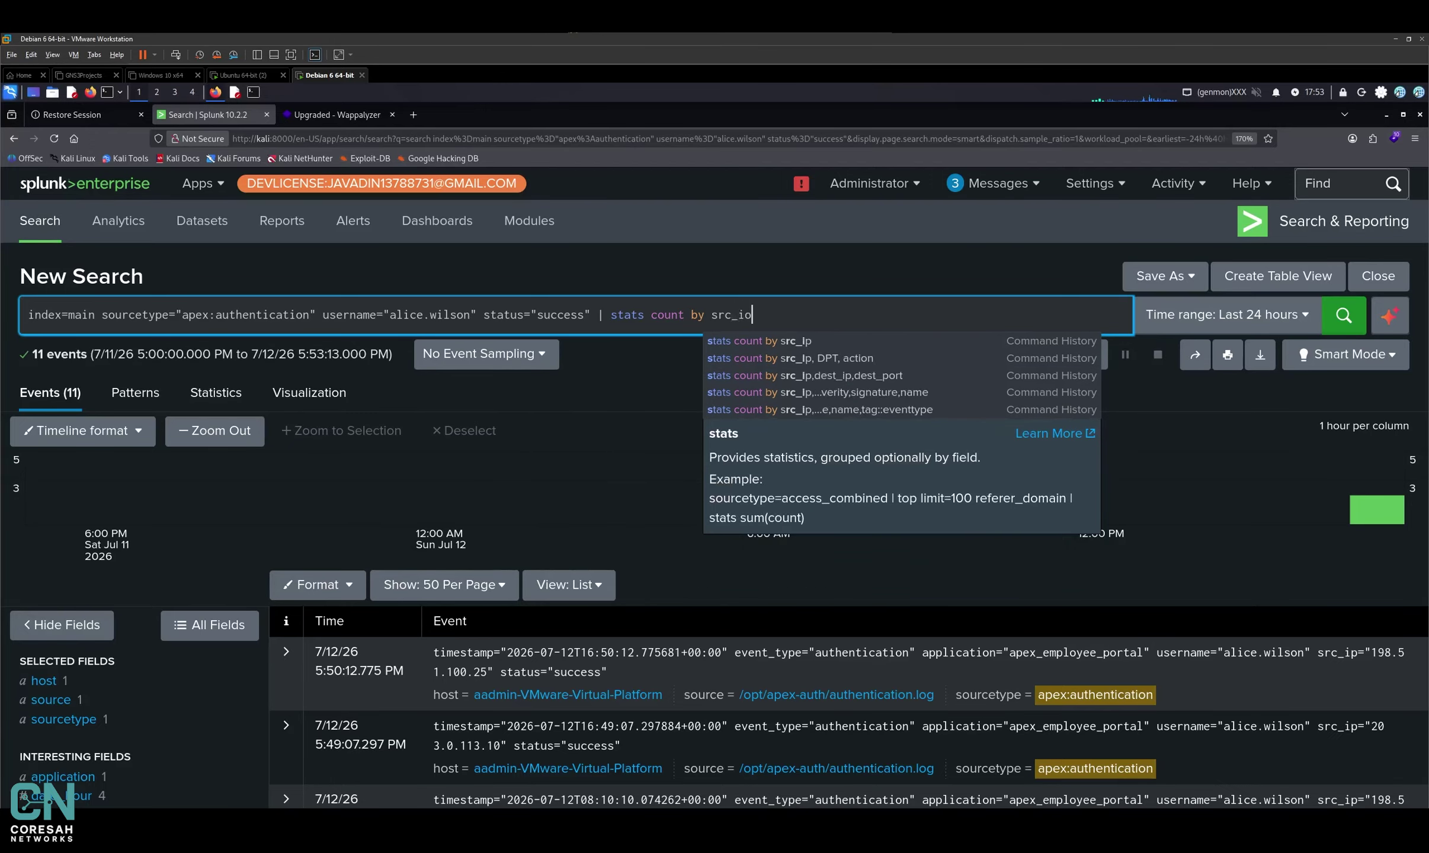
pyautogui.write('p')
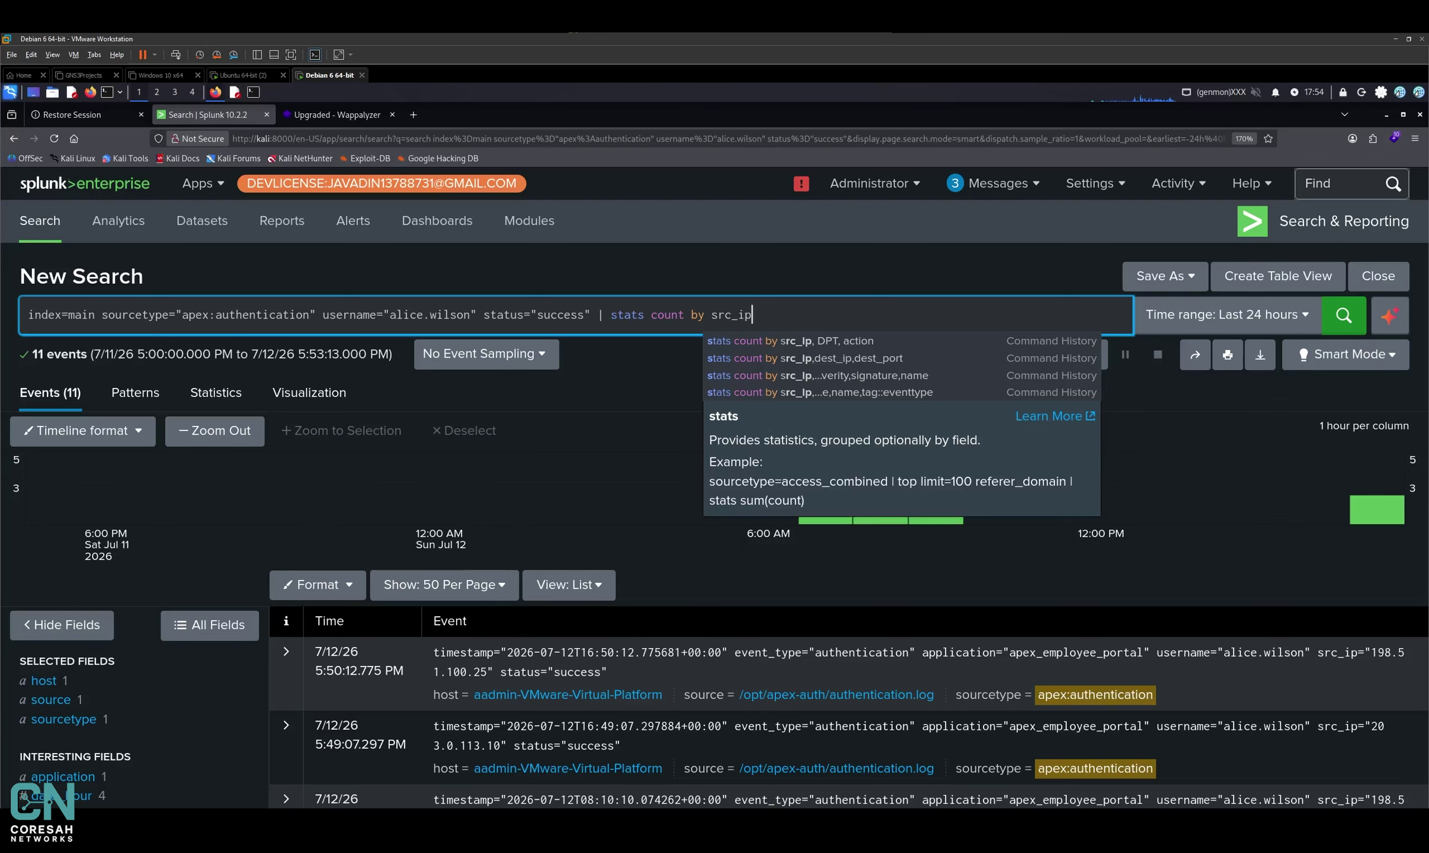
pyautogui.press('Return')
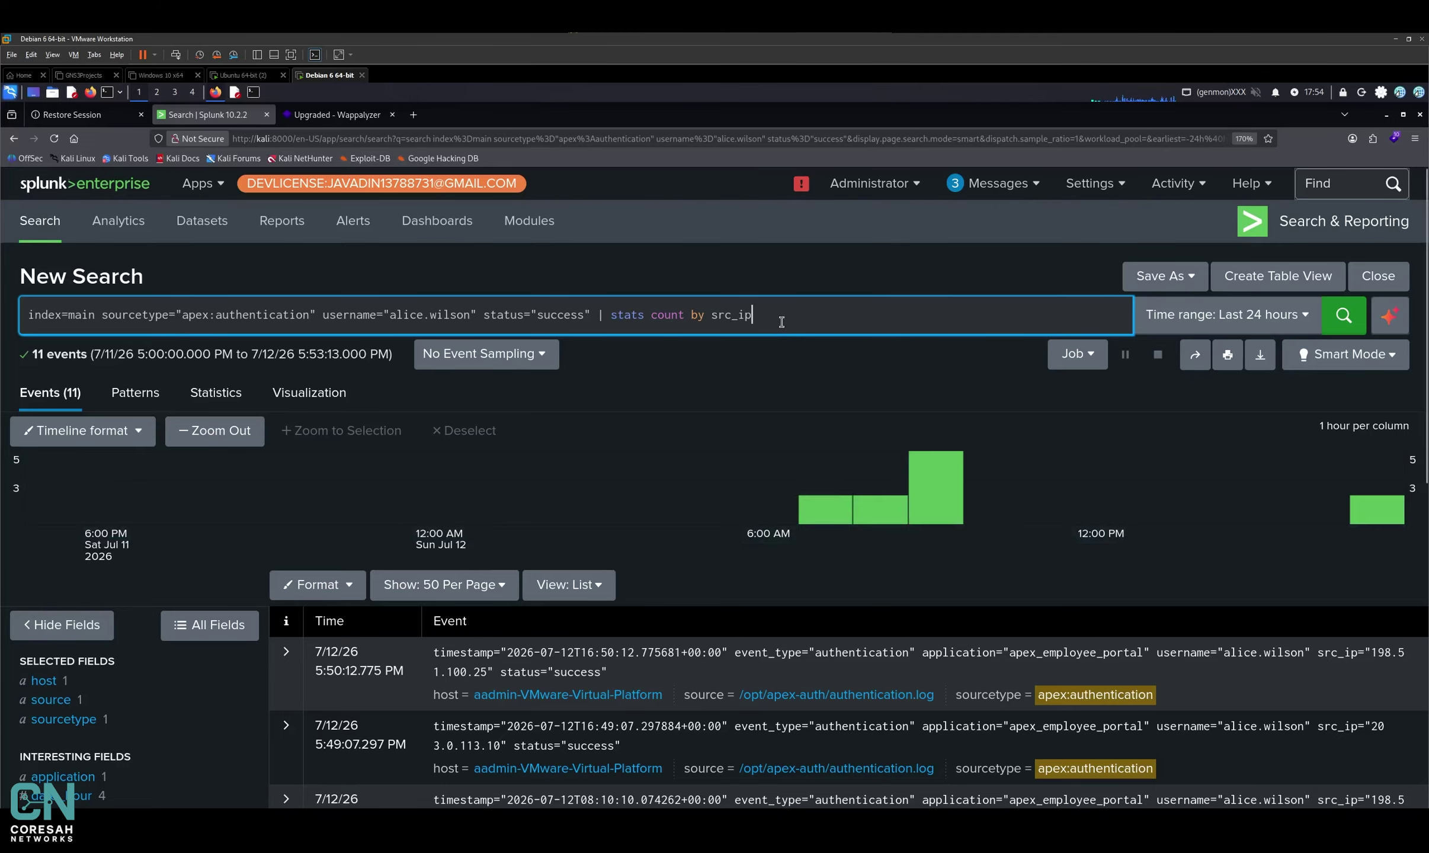
pyautogui.press('Return')
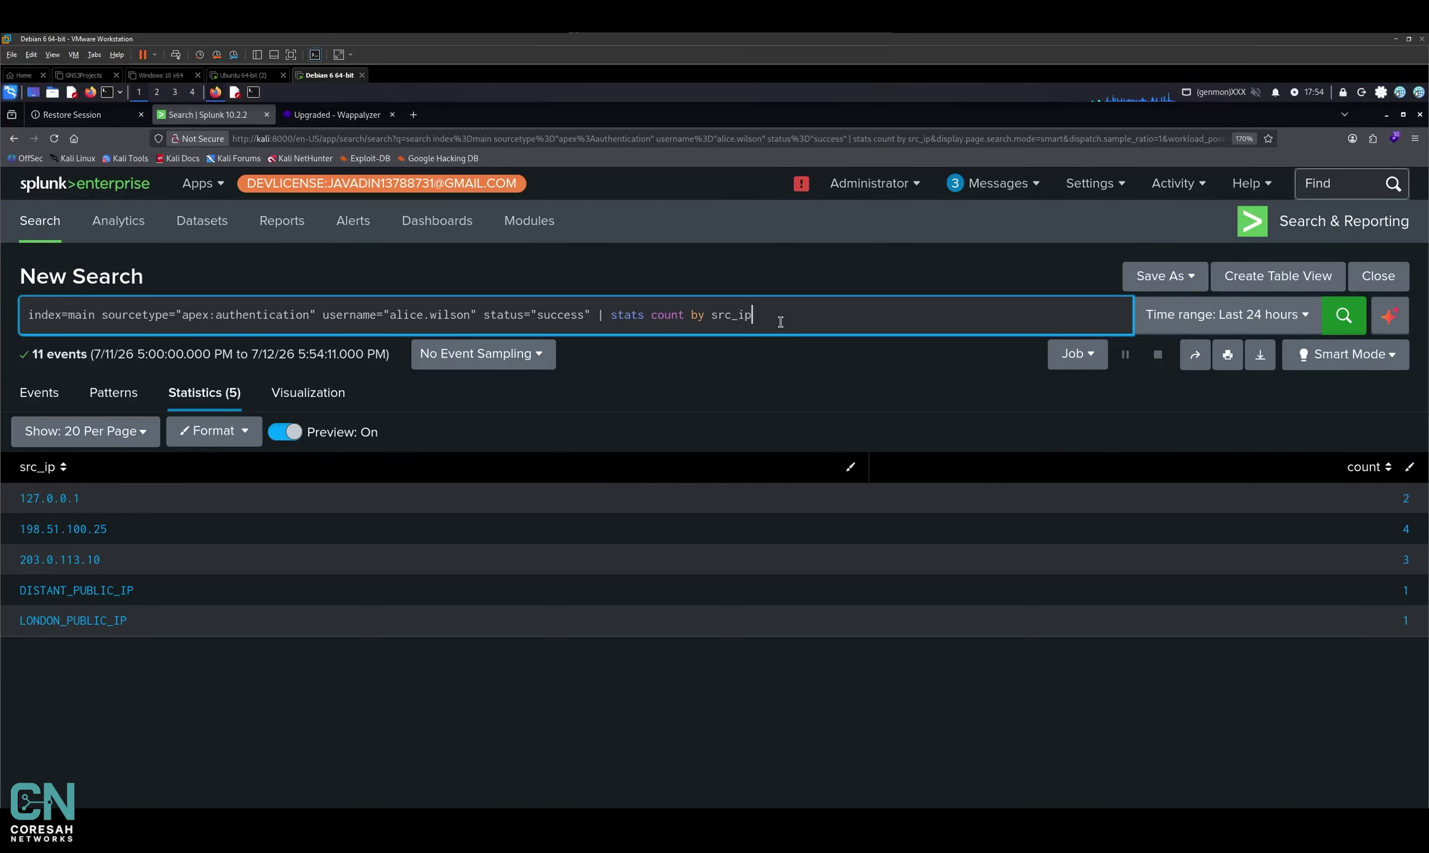
# Step: Highlight 127.0.0.1 and the DISTANT_PUBLIC_IP and LONDON_PUBLIC_IP rows in the table
pyautogui.doubleClick(86, 511)
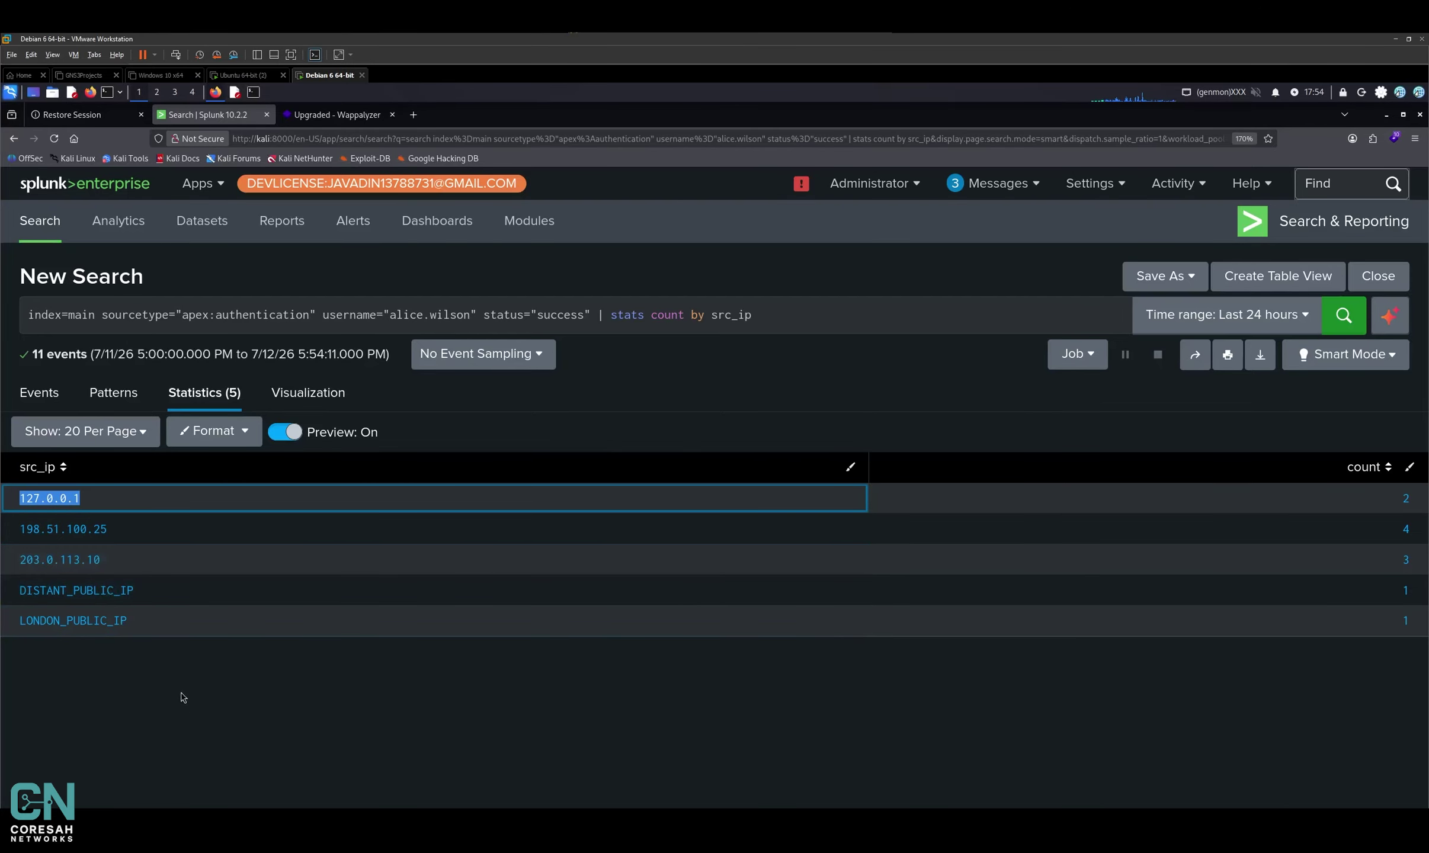
pyautogui.moveTo(181, 692); pyautogui.dragTo(4, 602)
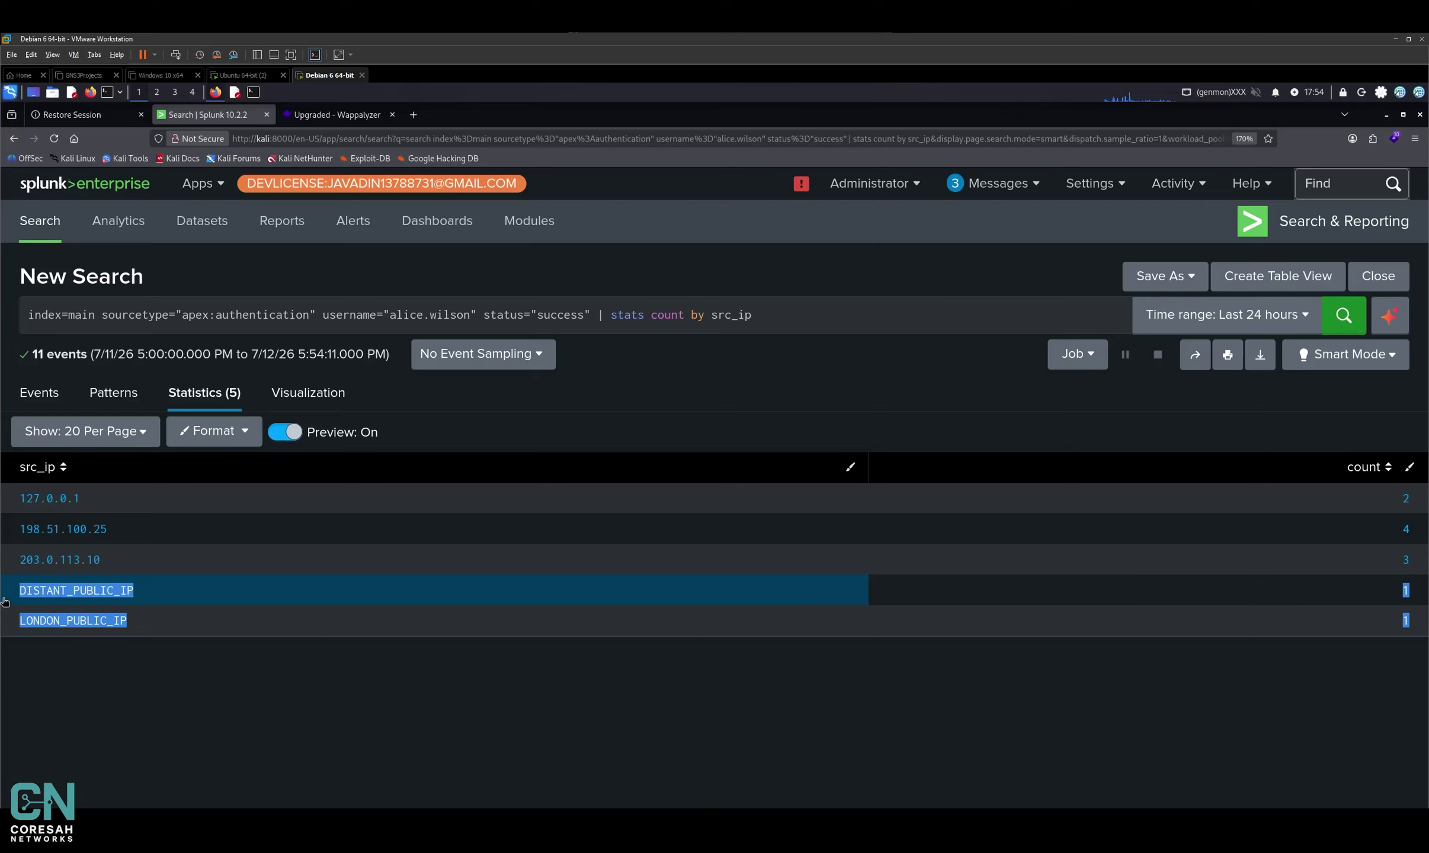
pyautogui.click(140, 671)
pyautogui.moveTo(160, 629); pyautogui.dragTo(2, 647)
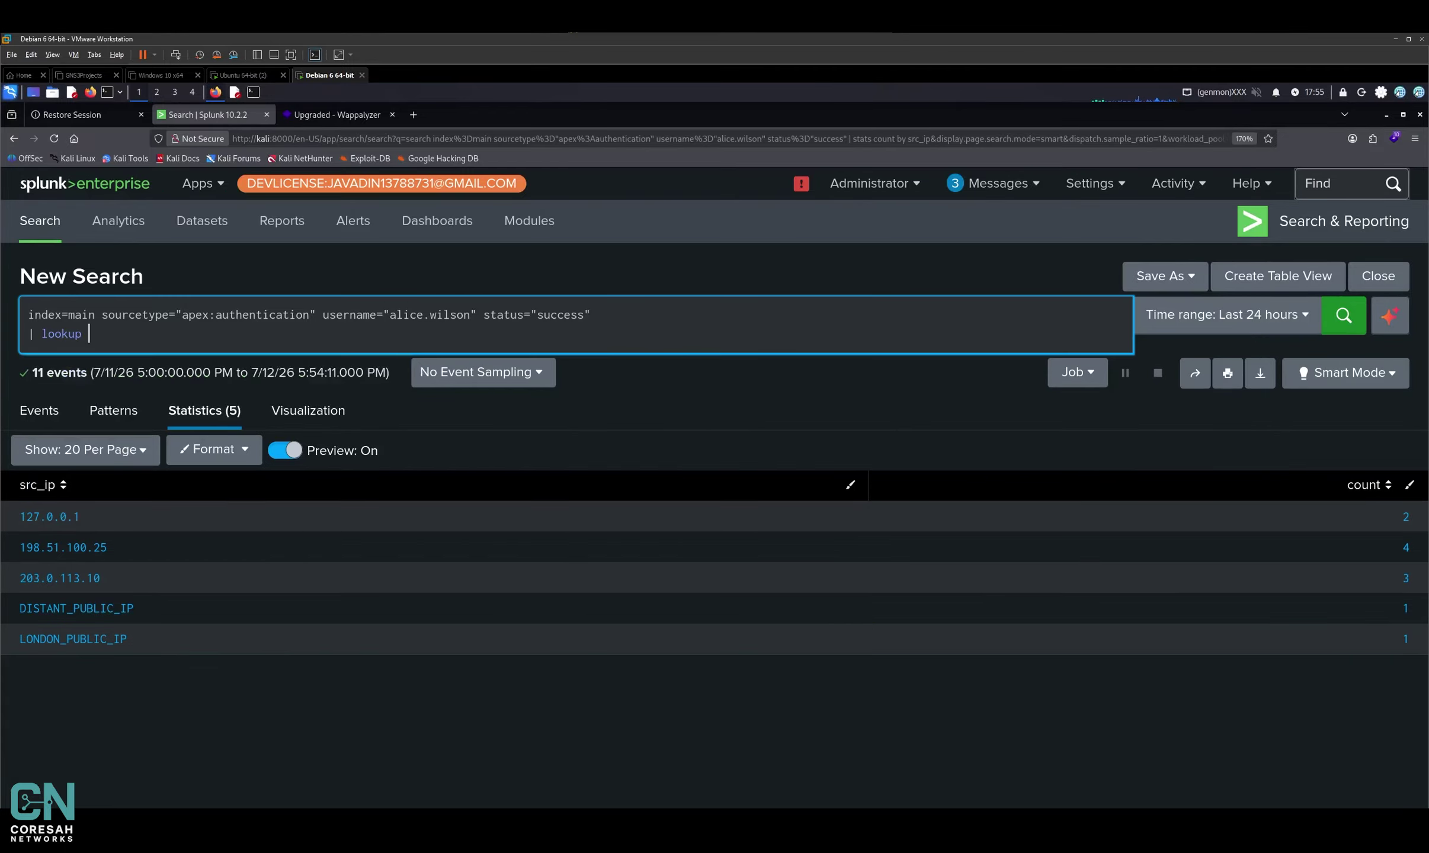
# Step: Add lookup apex_ip_locations src_ip OUTPUT City Country lat lon and rerun the search
pyautogui.write('apec')
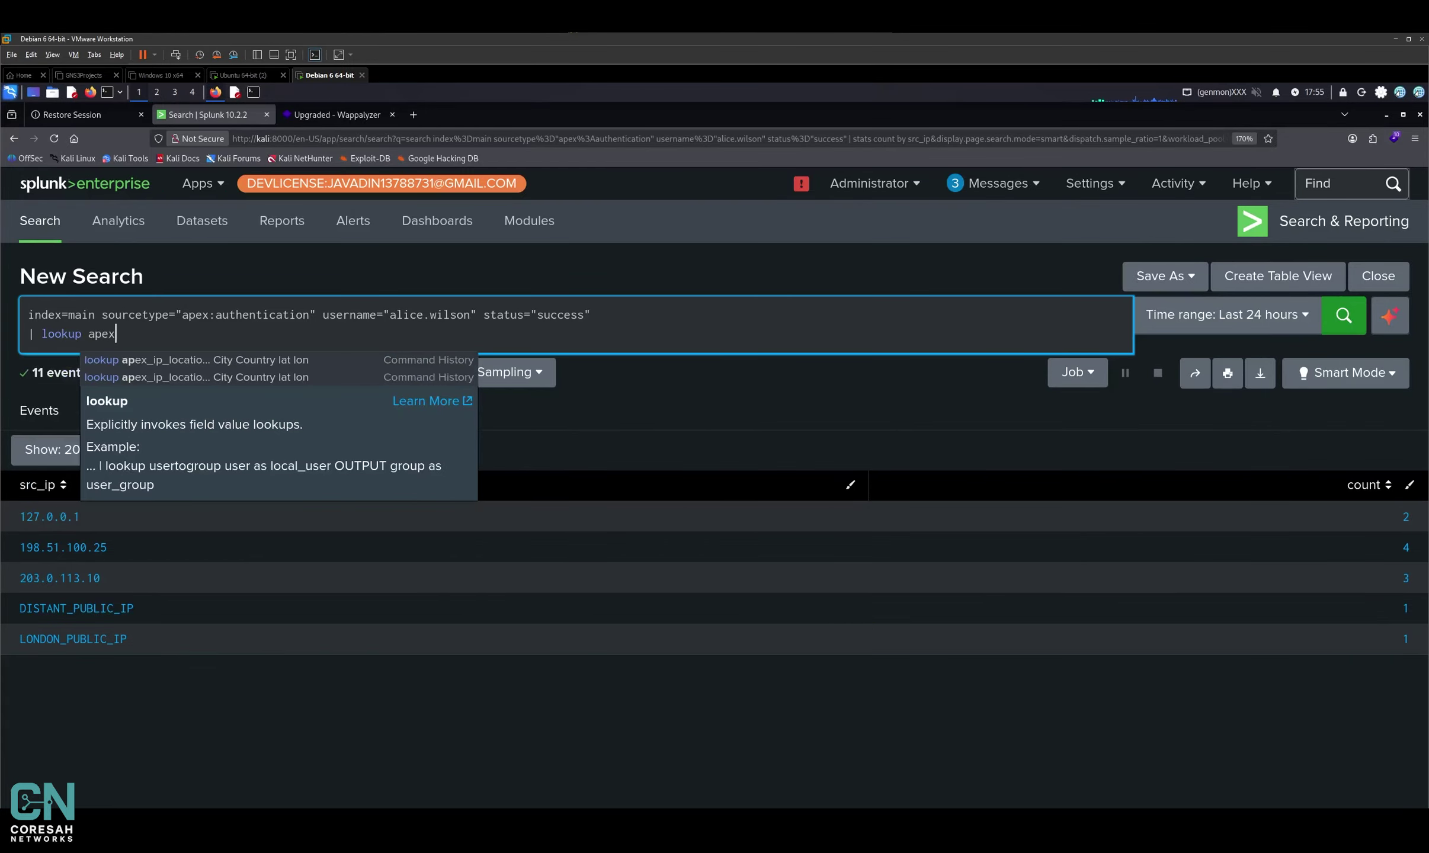
pyautogui.press('BackSpace')
pyautogui.write('x_ip_locations ')
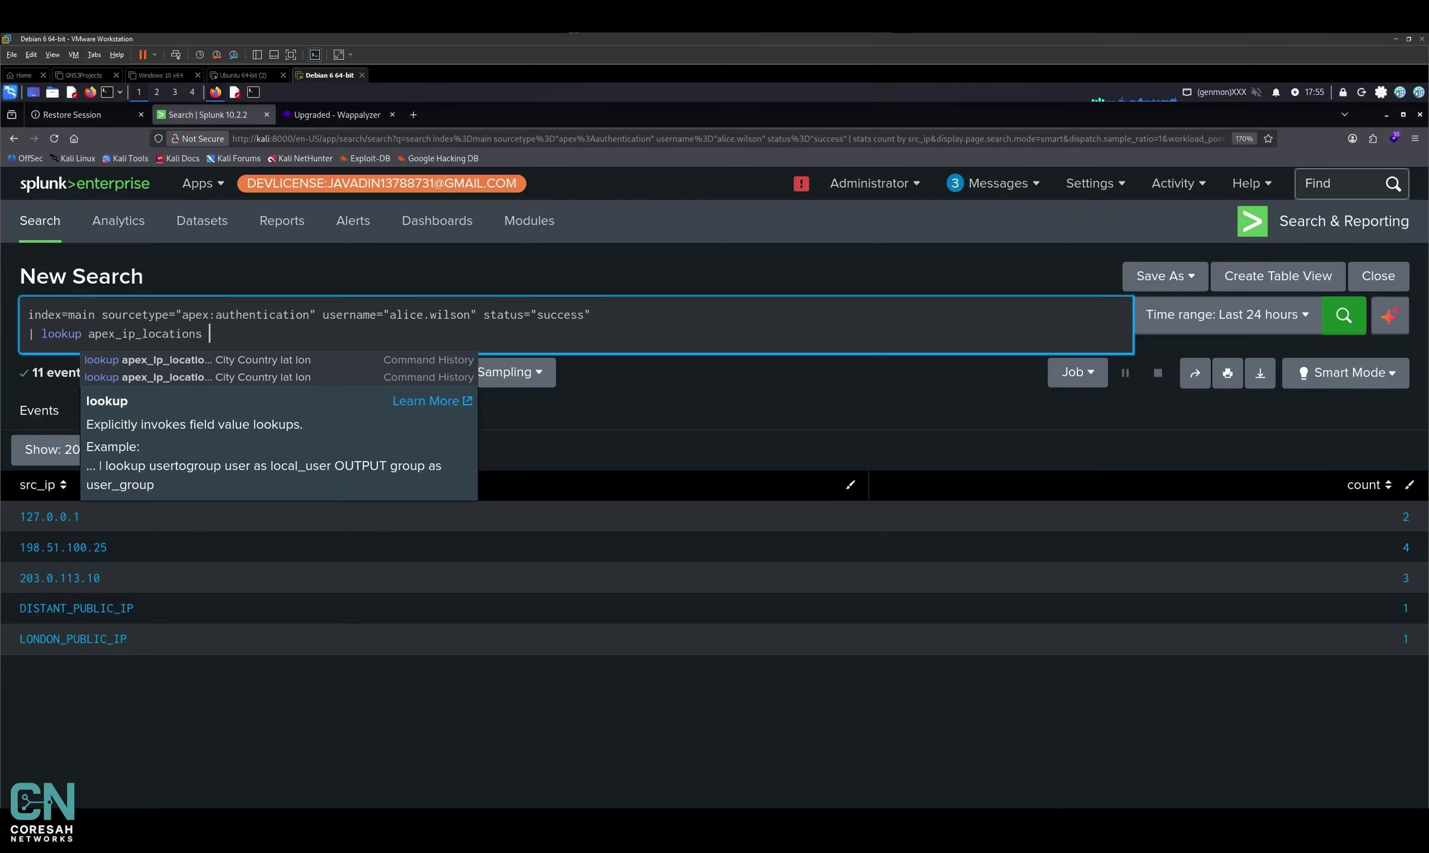
pyautogui.write('src')
pyautogui.write('_')
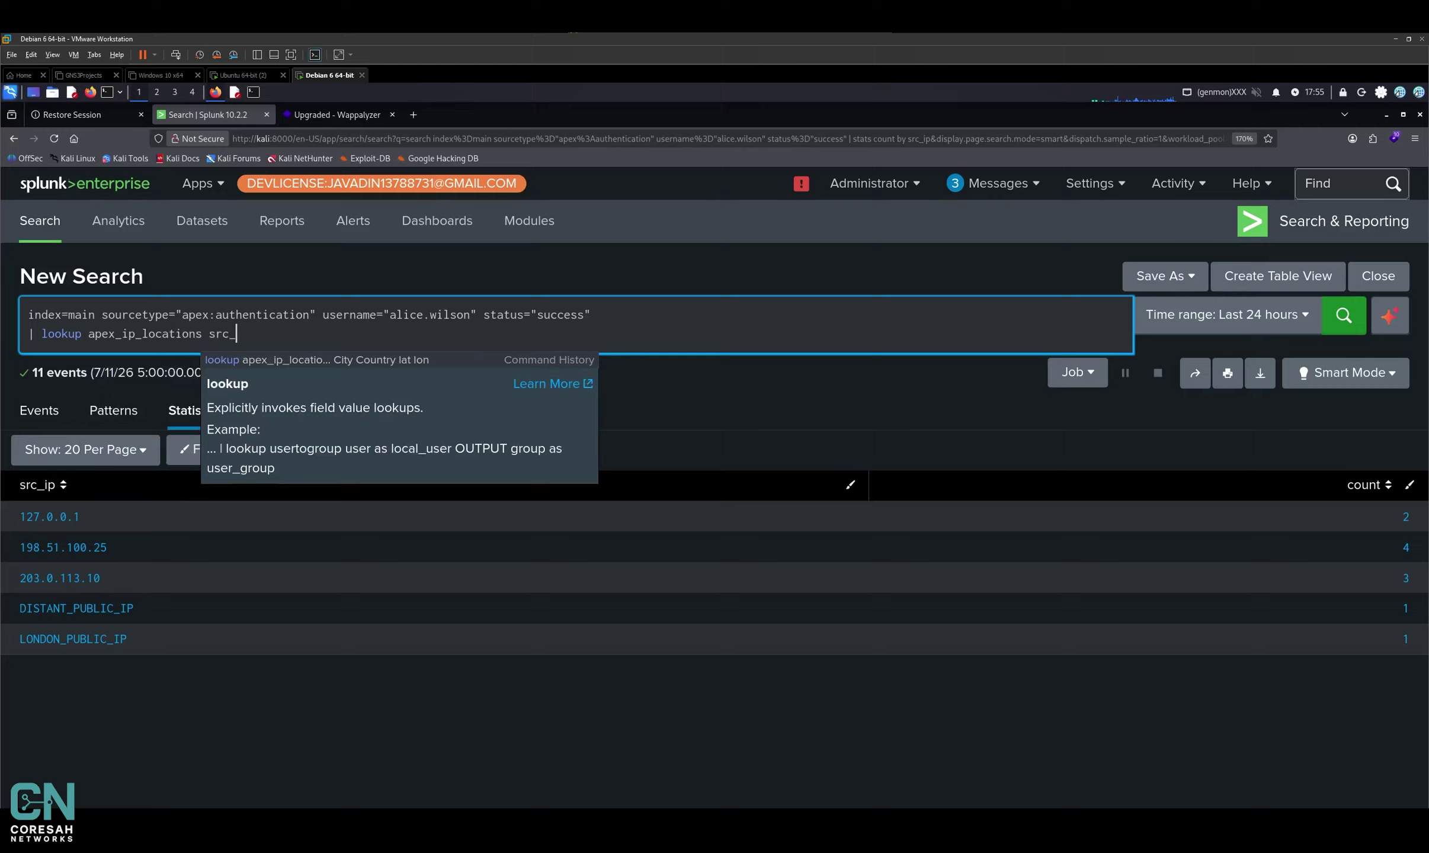
pyautogui.write('ip OUTPUT')
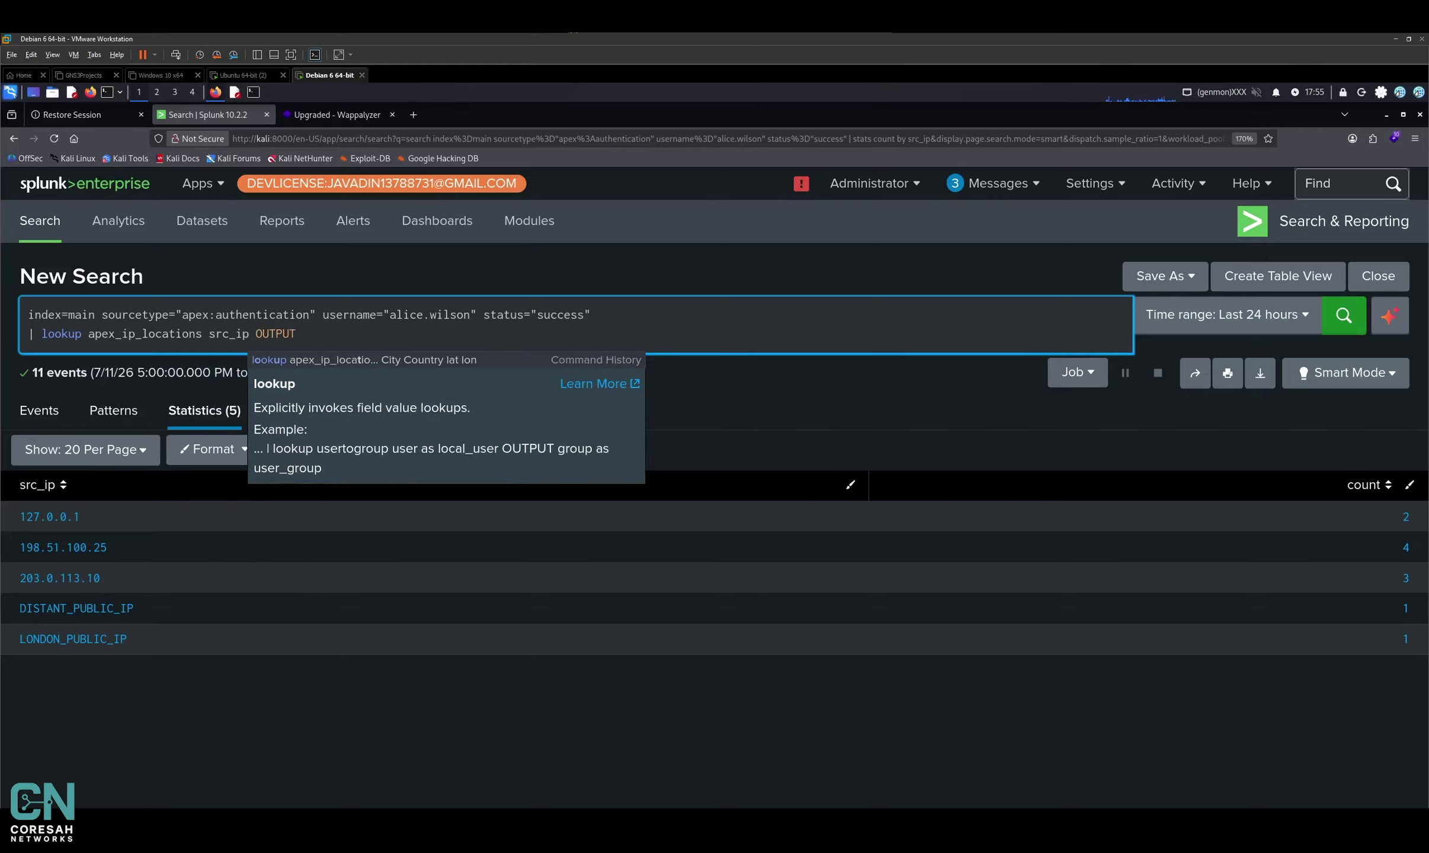
pyautogui.write(' city ')
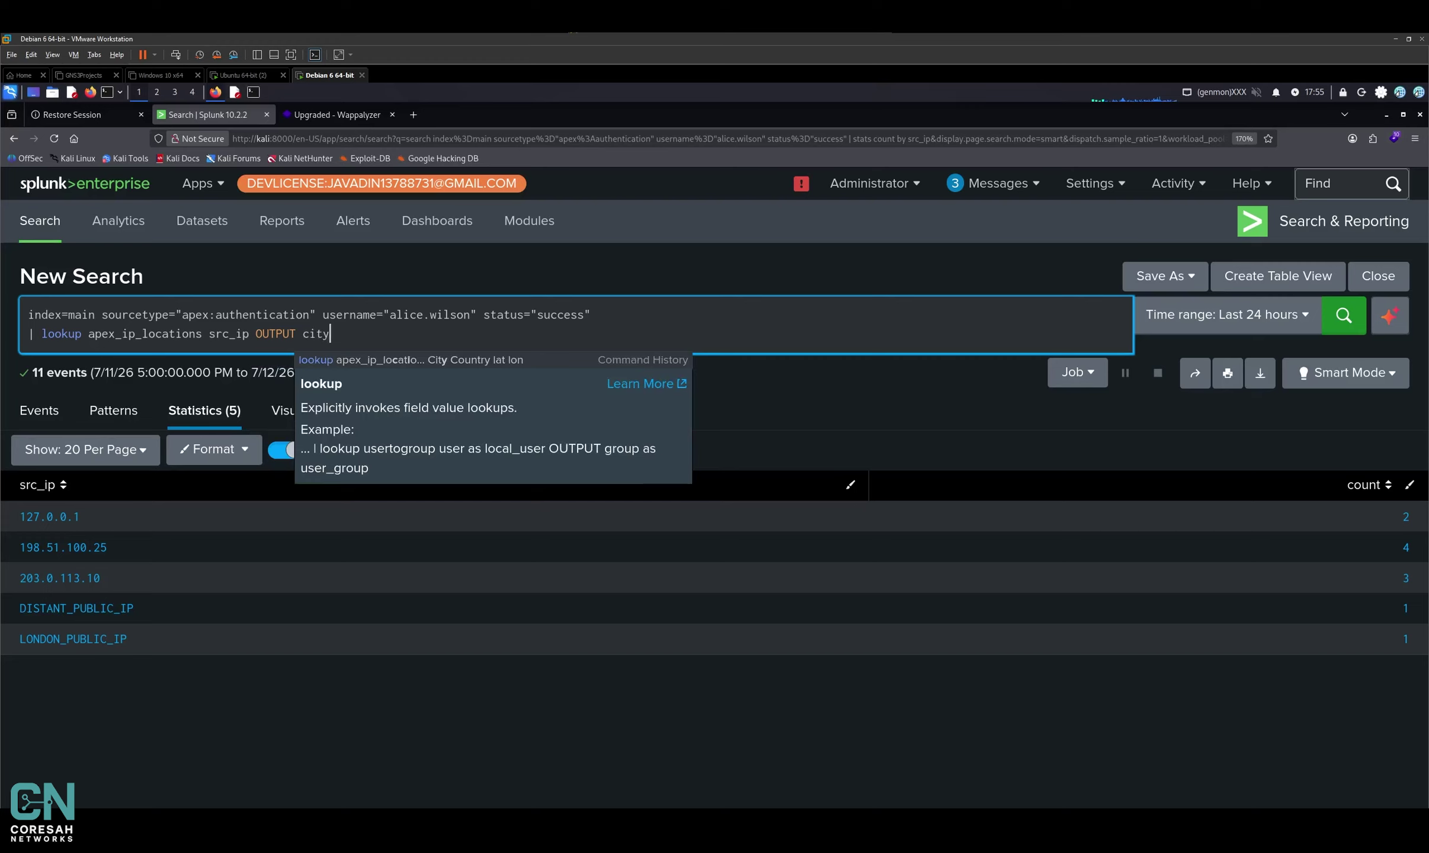
pyautogui.write('coun')
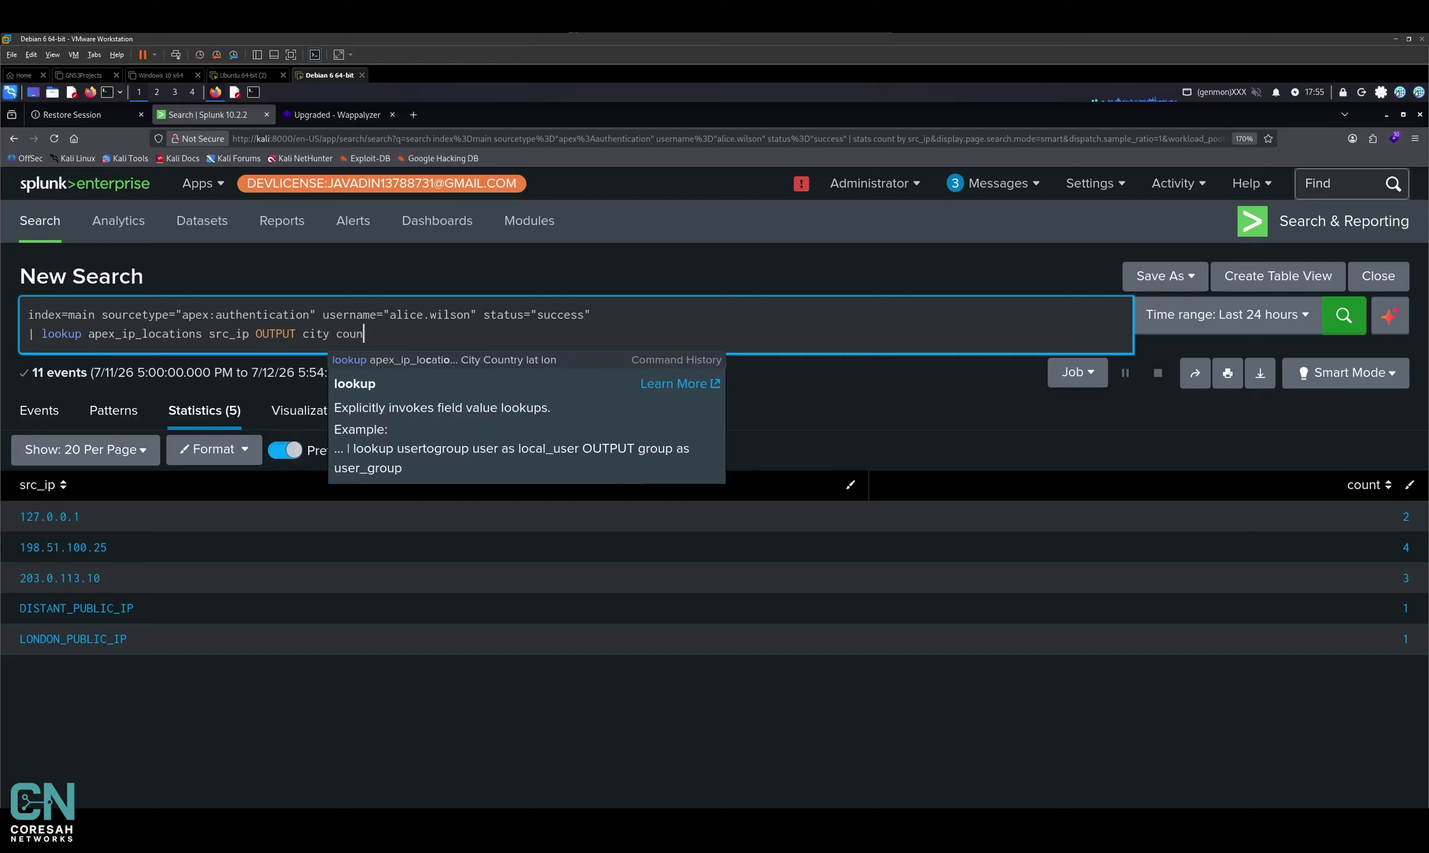
pyautogui.press('BackSpace')
pyautogui.press('BackSpace')
pyautogui.press('BackSpace')
pyautogui.press('BackSpace')
pyautogui.write('Country ')
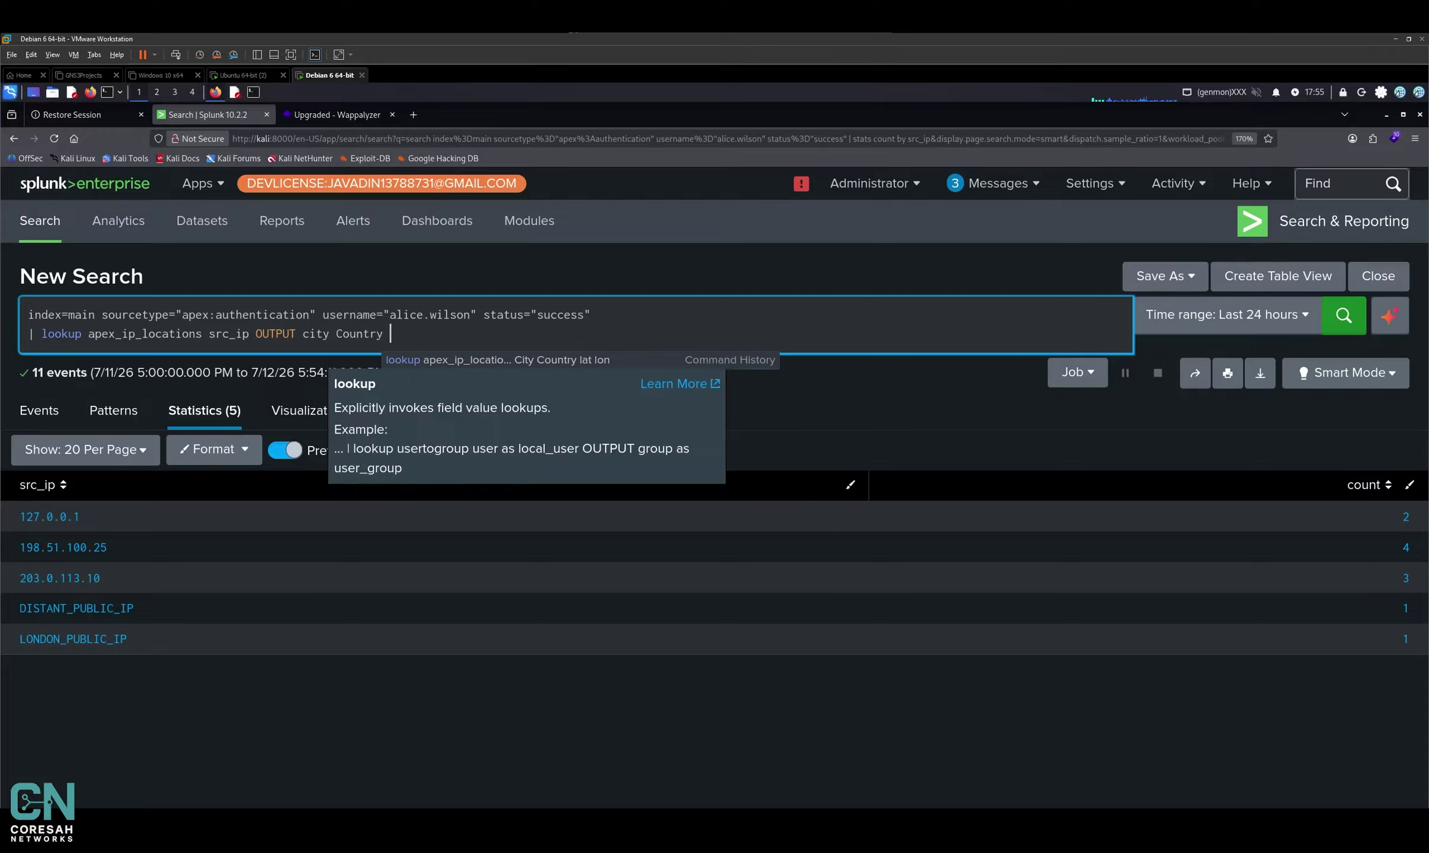
pyautogui.write('lat lon')
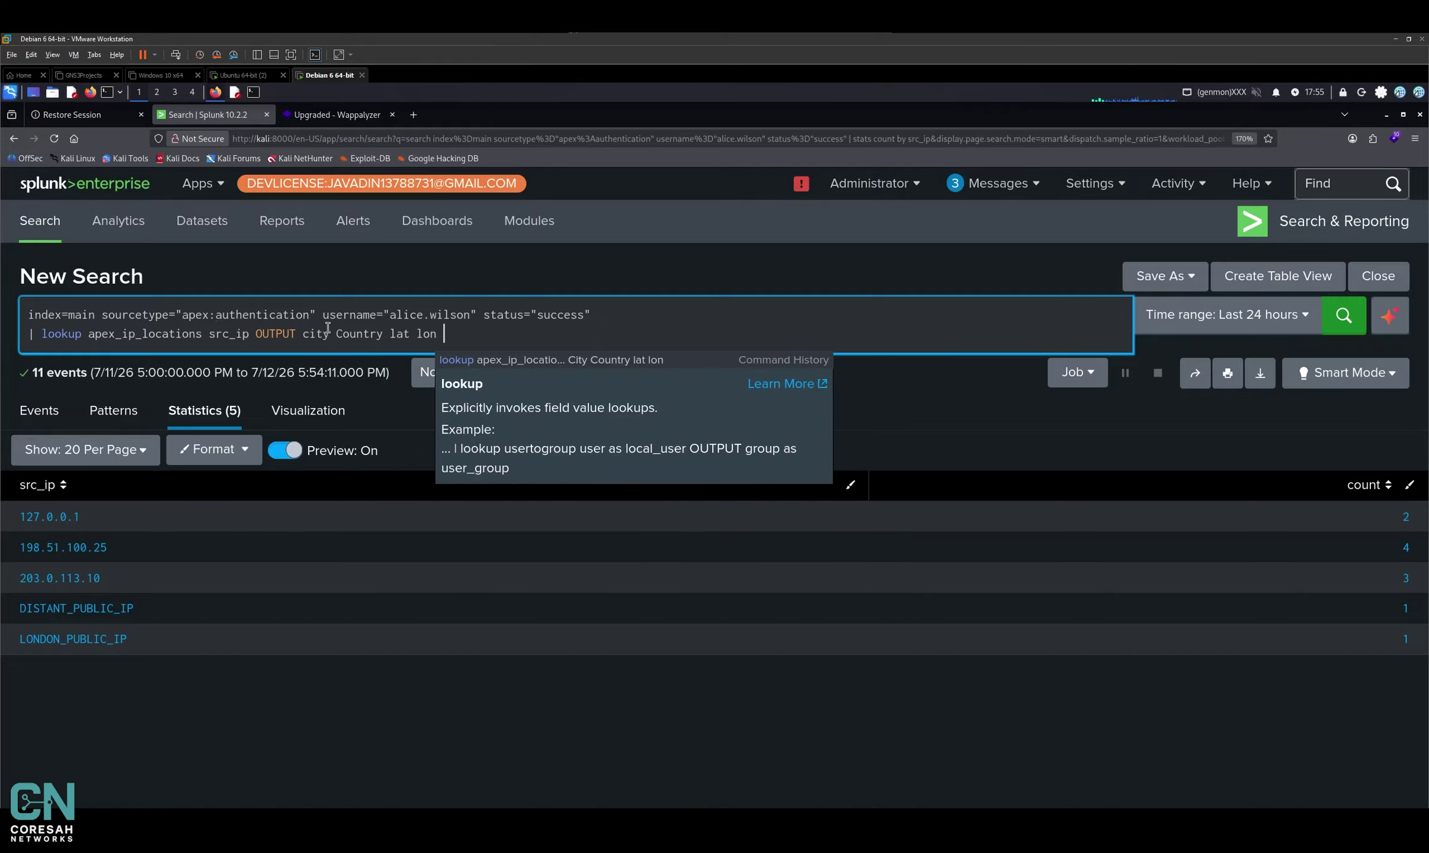
pyautogui.click(308, 335)
pyautogui.press('BackSpace')
pyautogui.write('C')
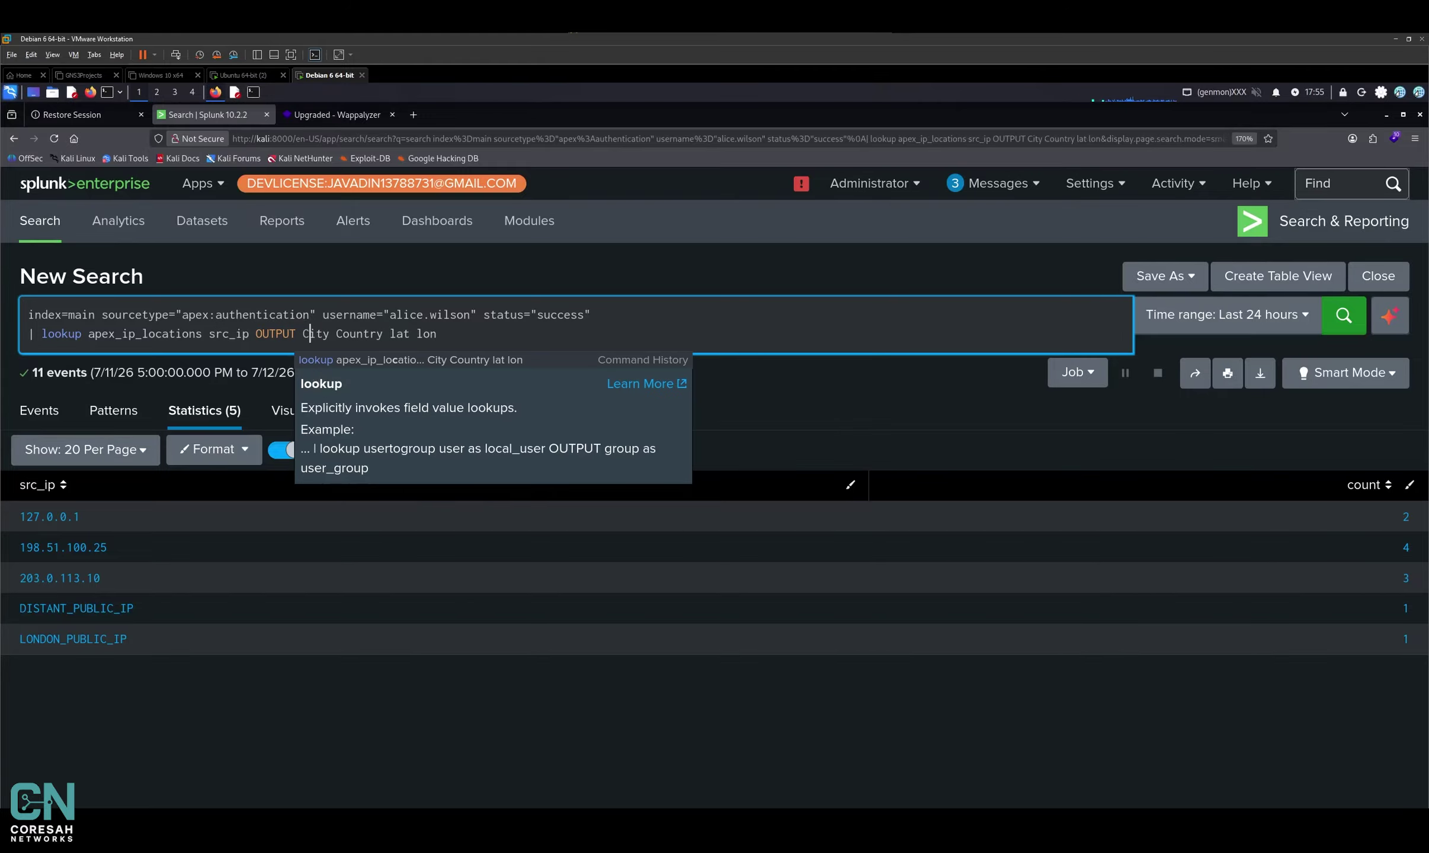
pyautogui.press('Return')
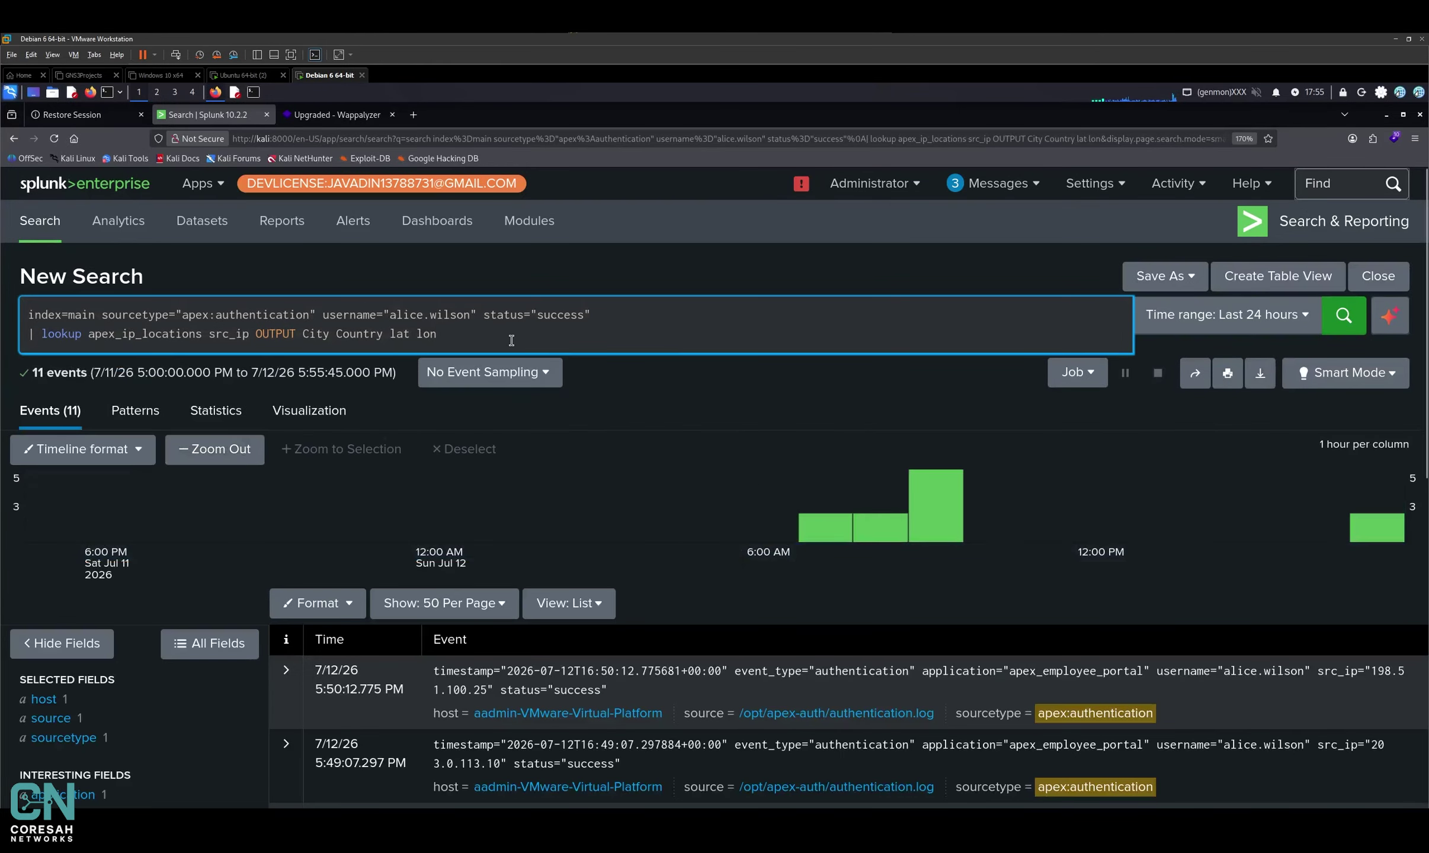
# Step: Add a line | table _time username src_ip City Country status and run it
pyautogui.hotkey('shift', 'Return')
pyautogui.write('| s')
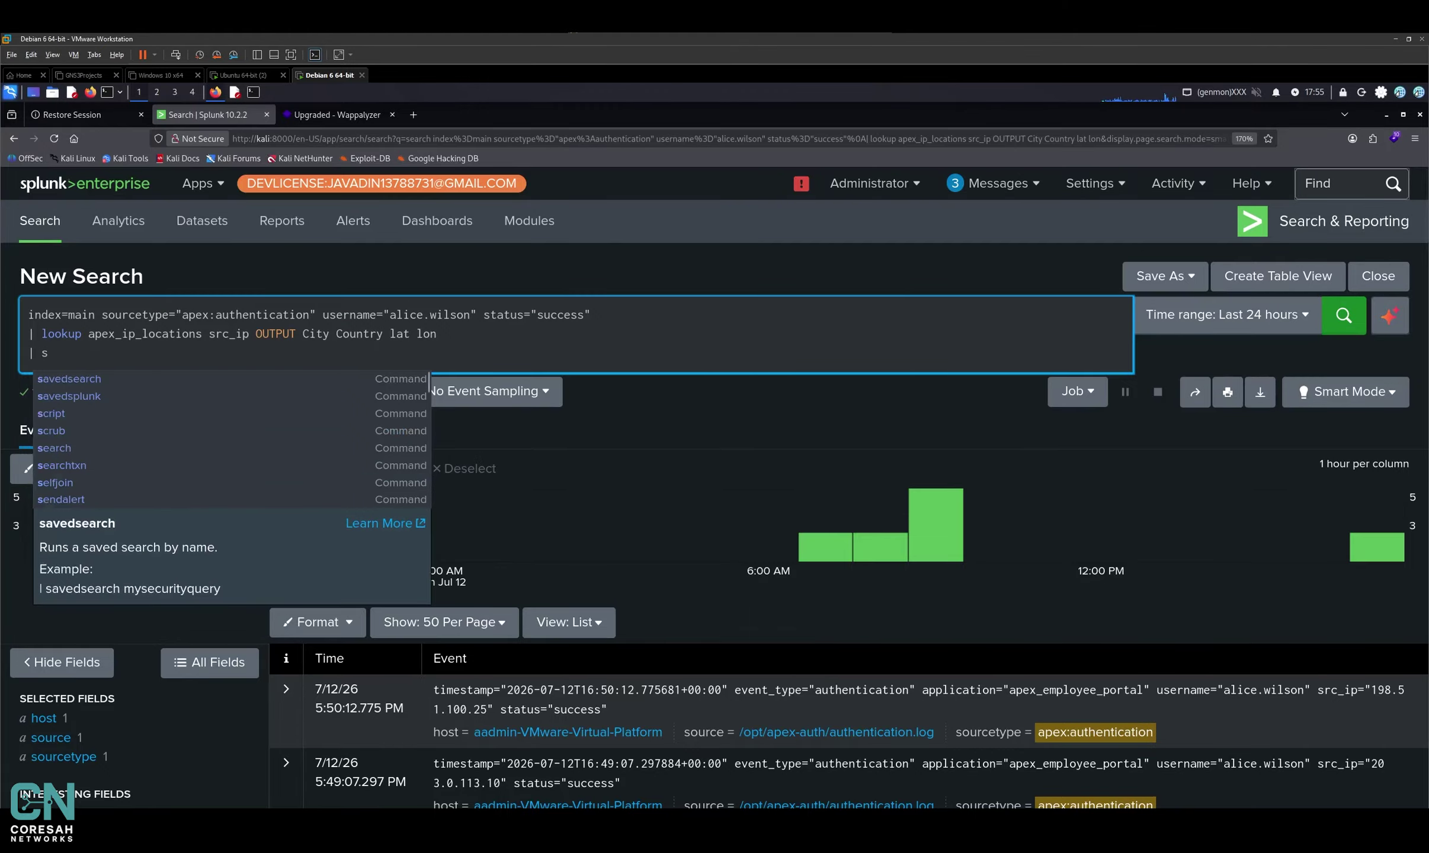
pyautogui.press('BackSpace')
pyautogui.write('table ')
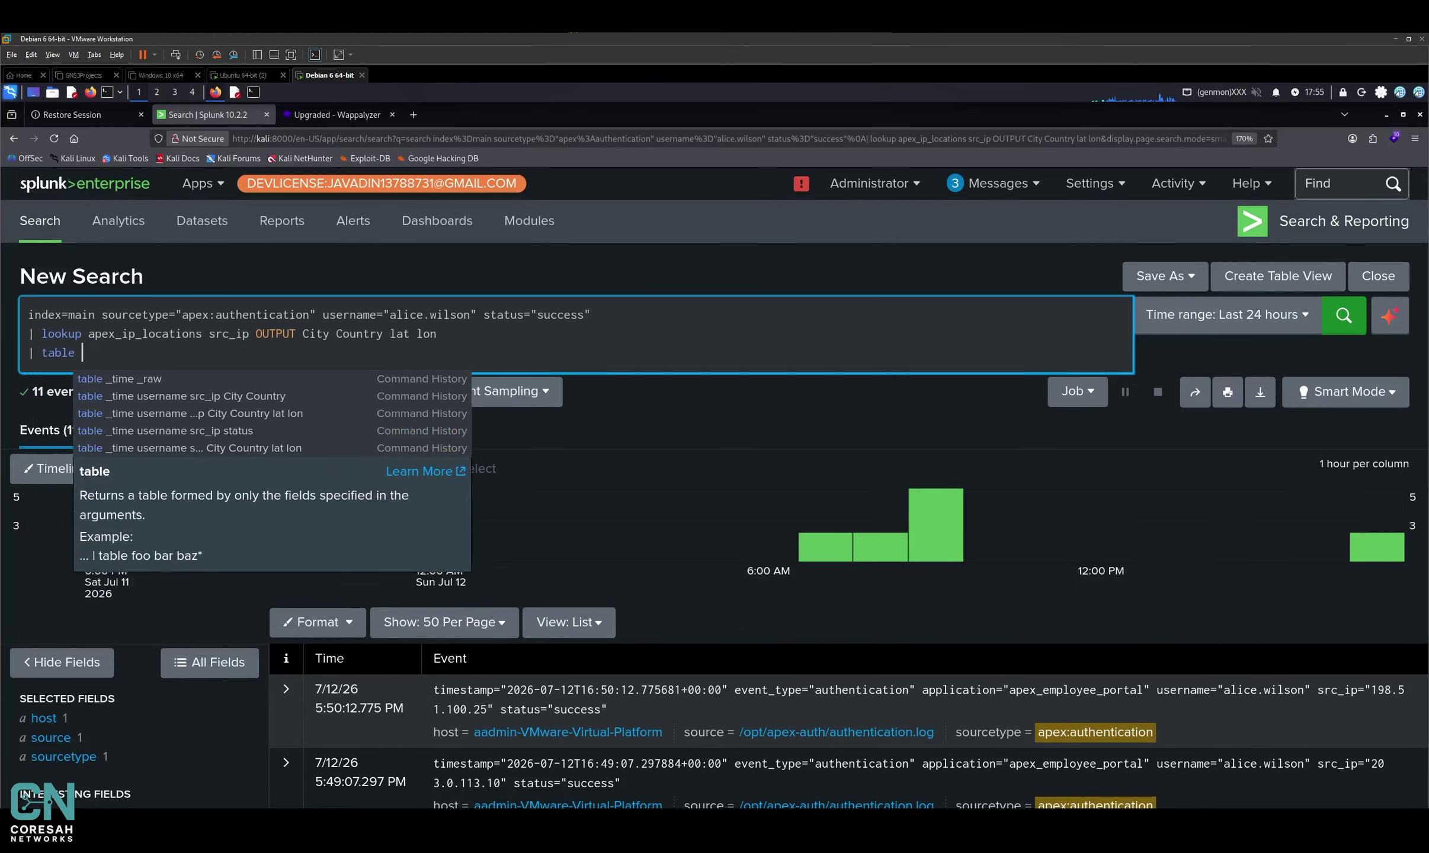
pyautogui.write('-time')
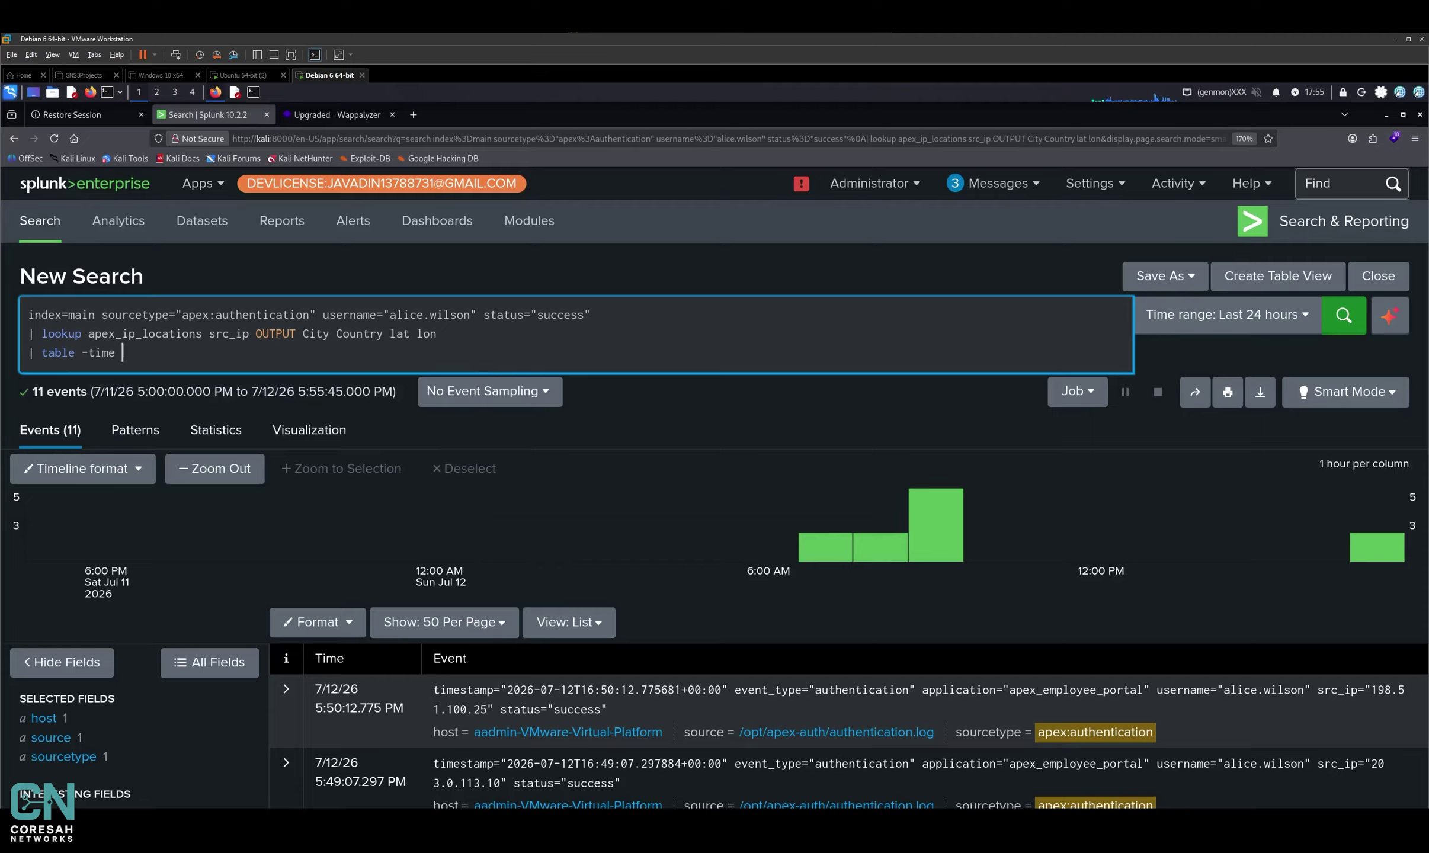
pyautogui.press('BackSpace')
pyautogui.press('BackSpace')
pyautogui.press('BackSpace')
pyautogui.press('BackSpace')
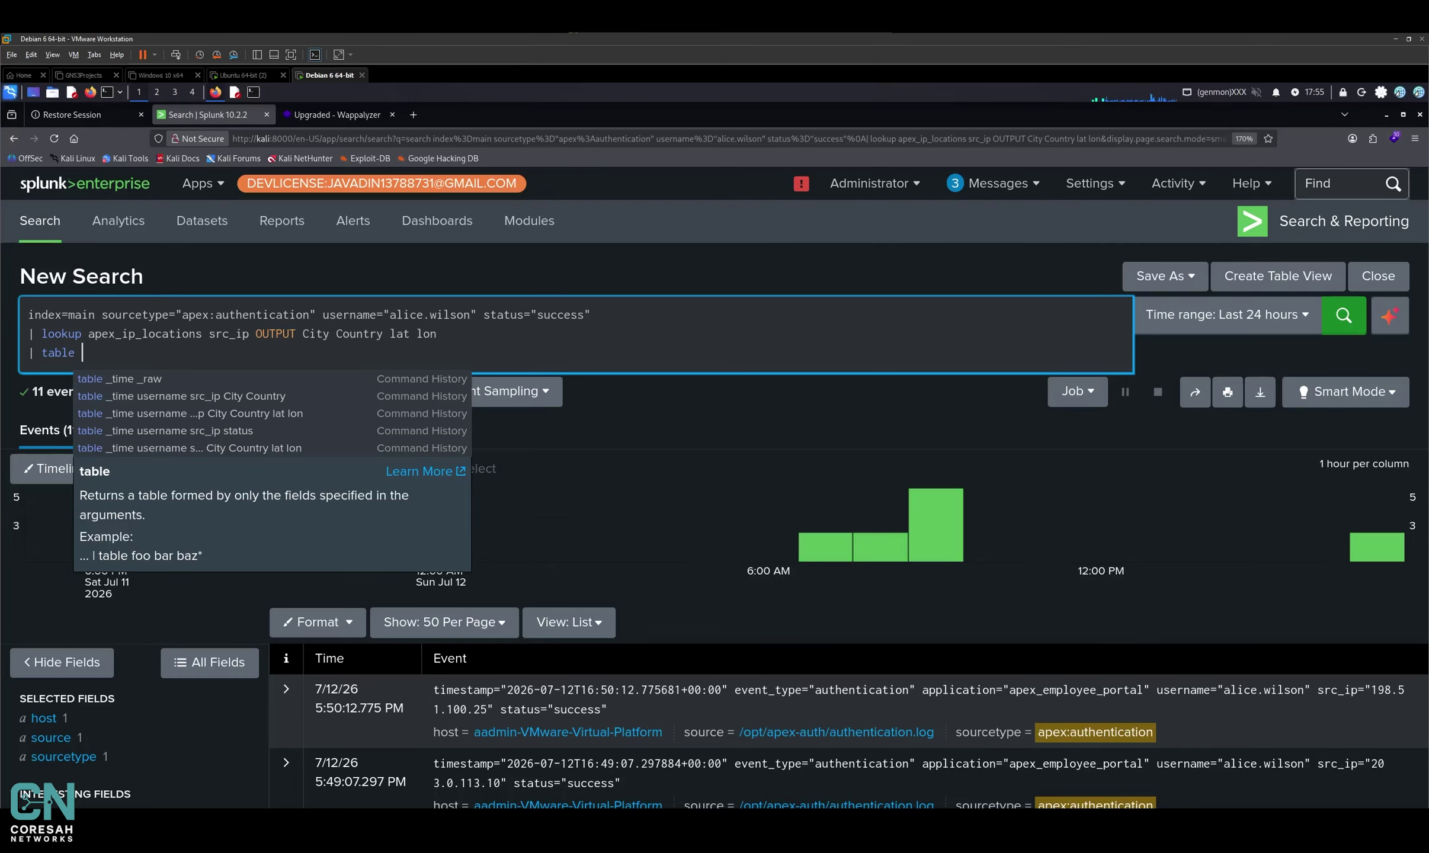
pyautogui.write('_time ')
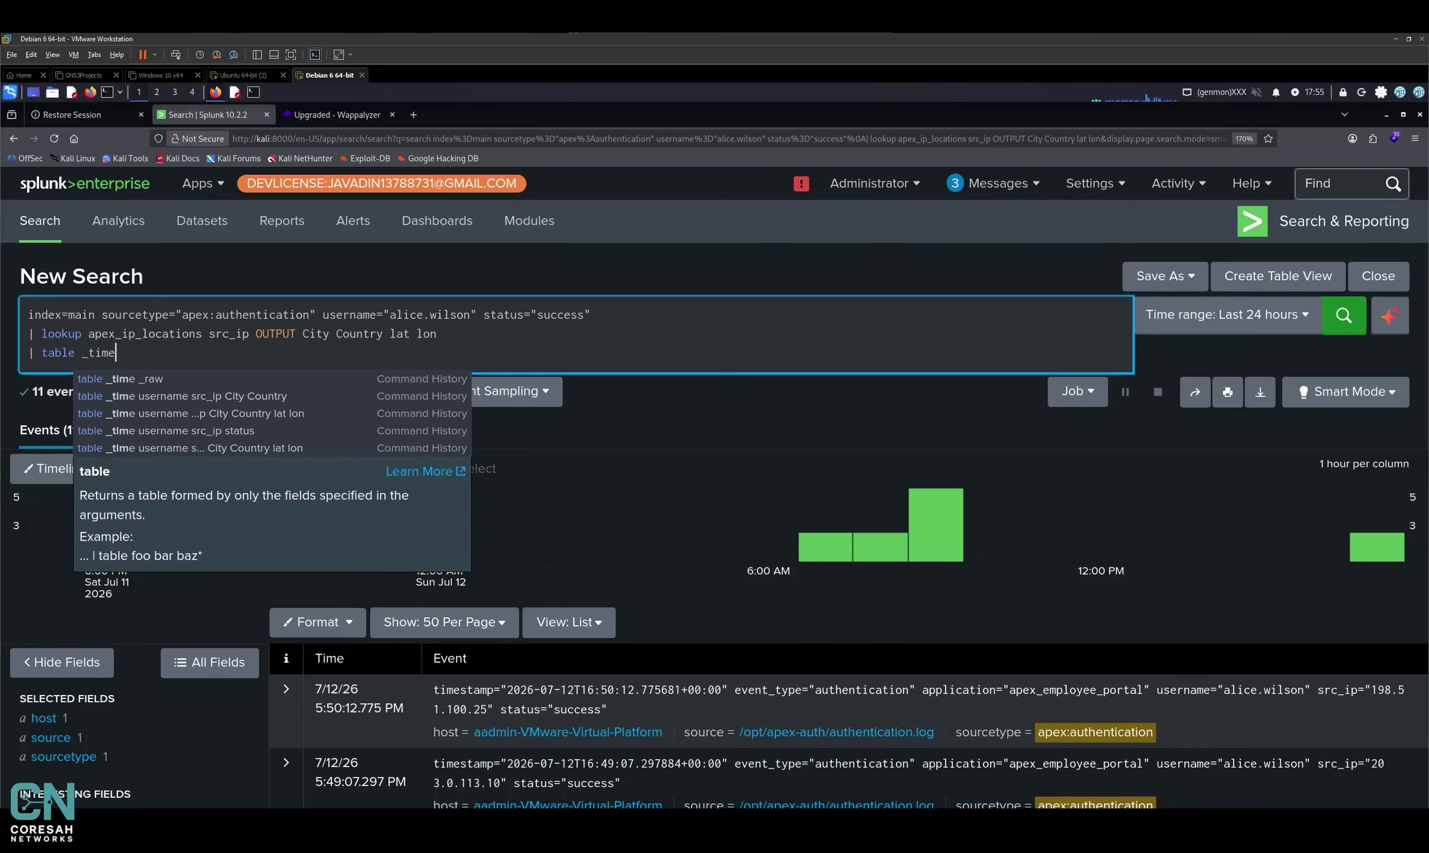
pyautogui.write('username sri')
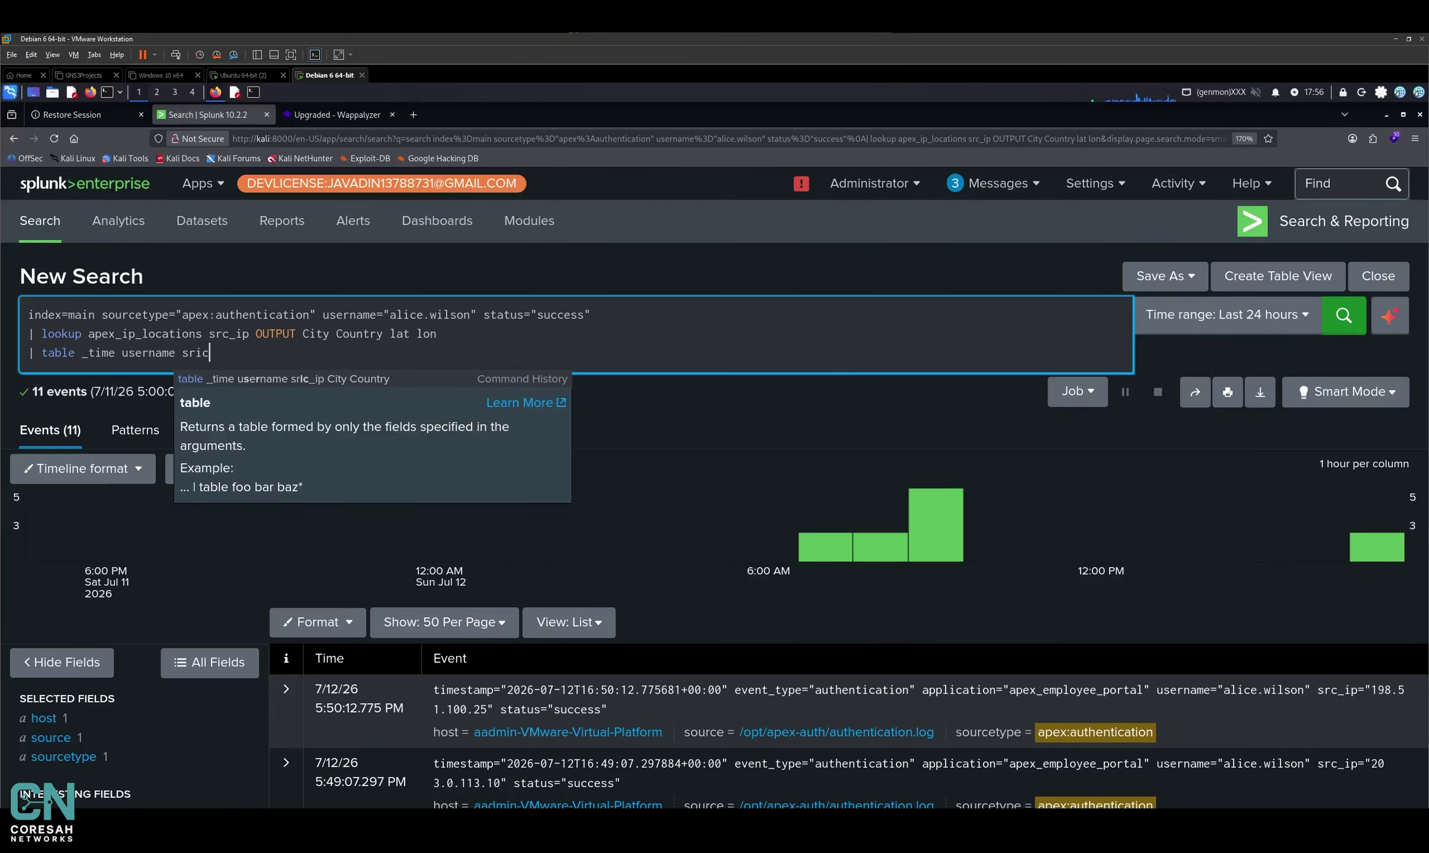
pyautogui.press('BackSpace')
pyautogui.write('c')
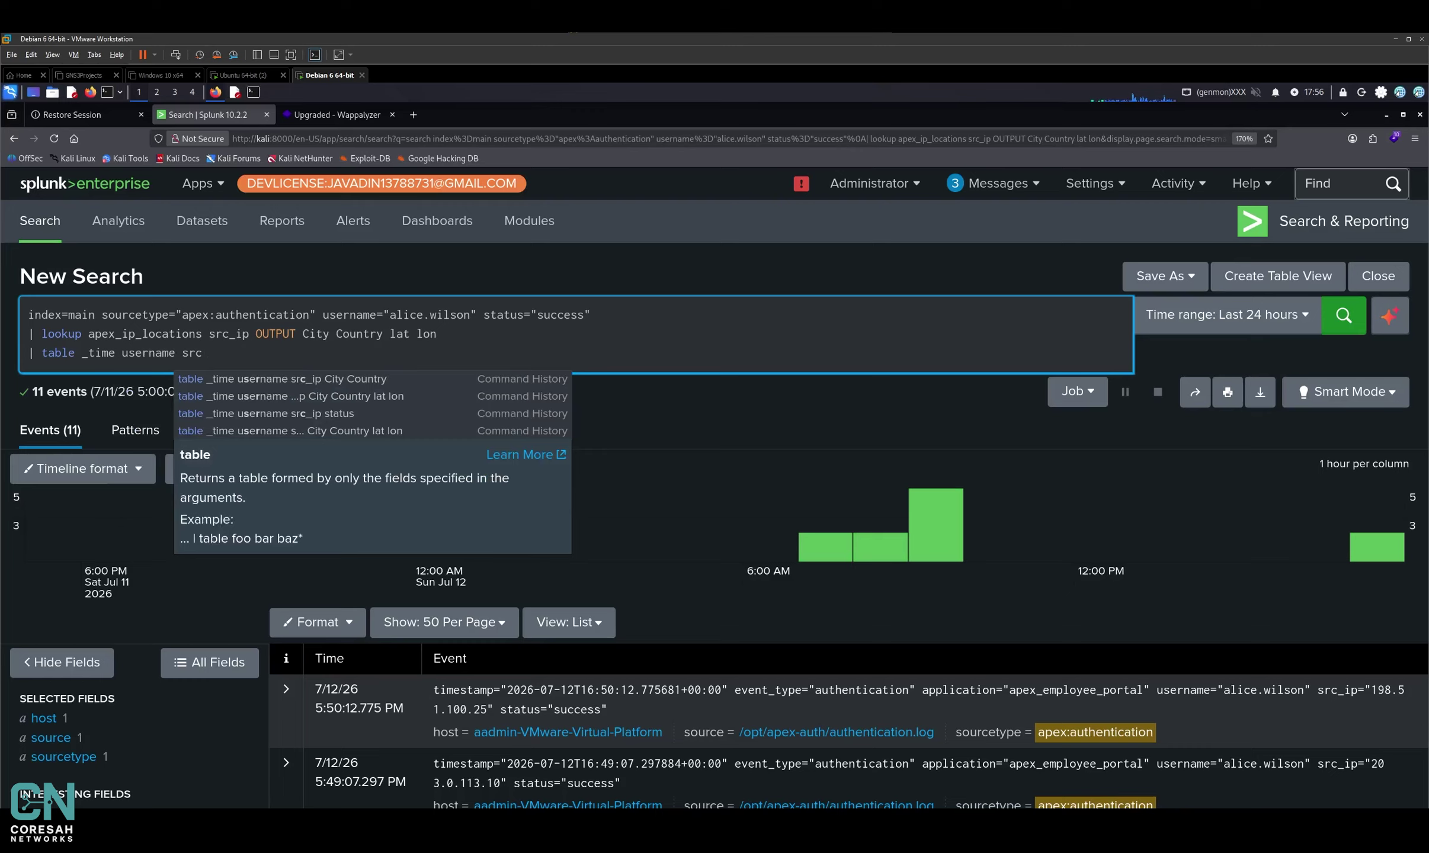
pyautogui.write('_ip City co')
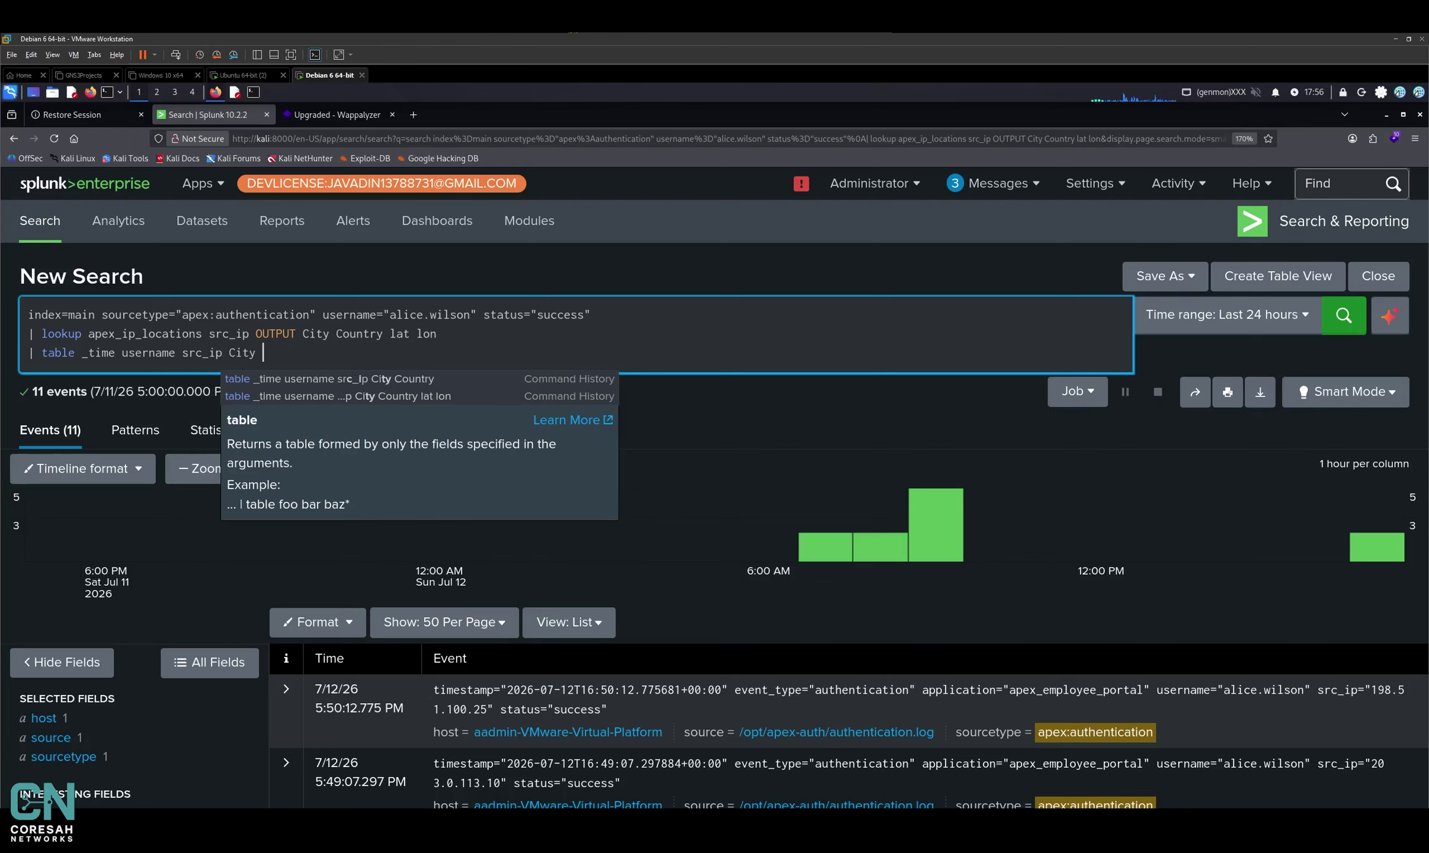
pyautogui.press('BackSpace')
pyautogui.press('BackSpace')
pyautogui.write('Country')
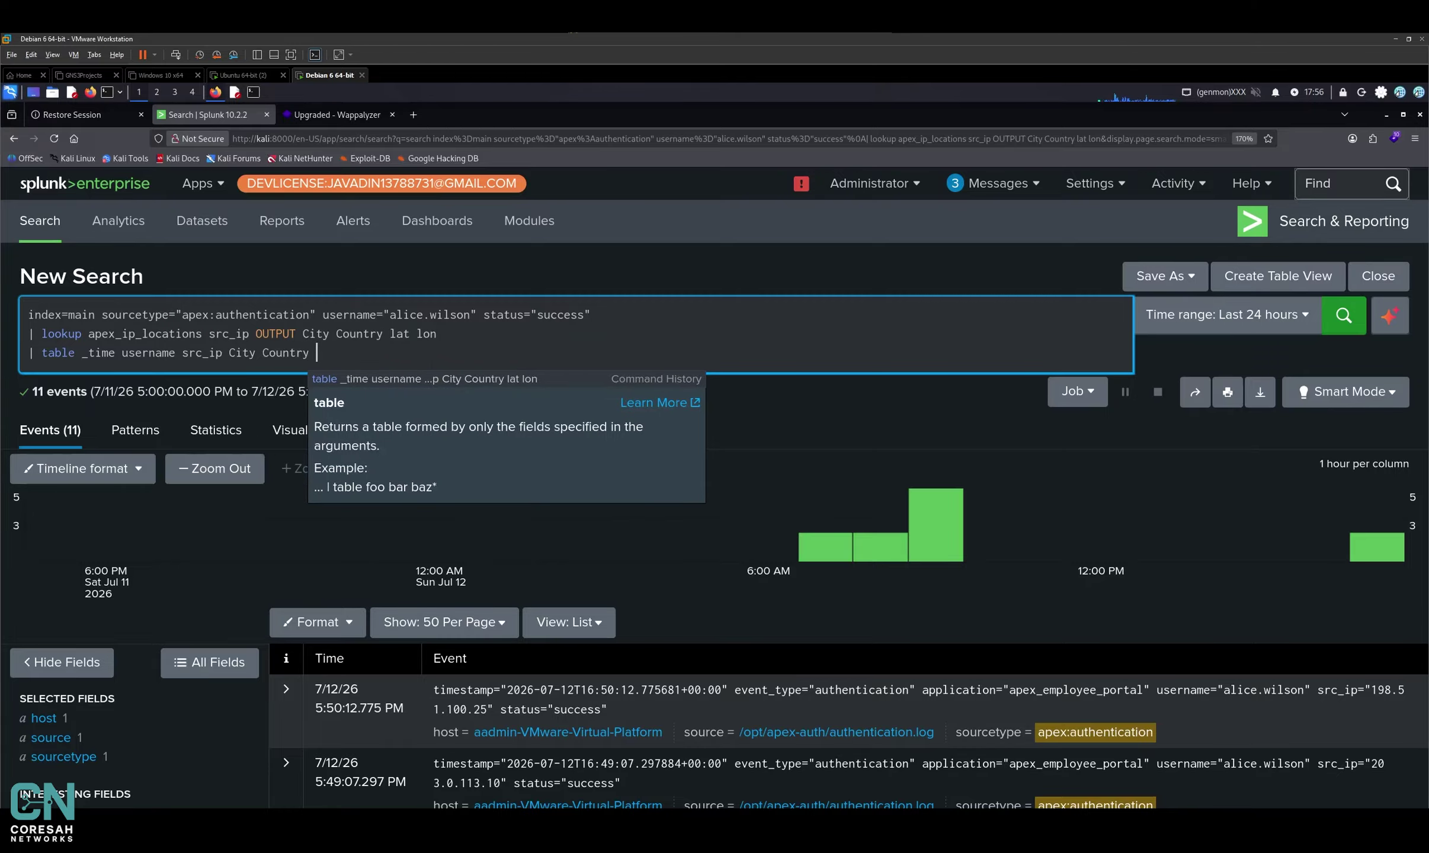
pyautogui.write(' status')
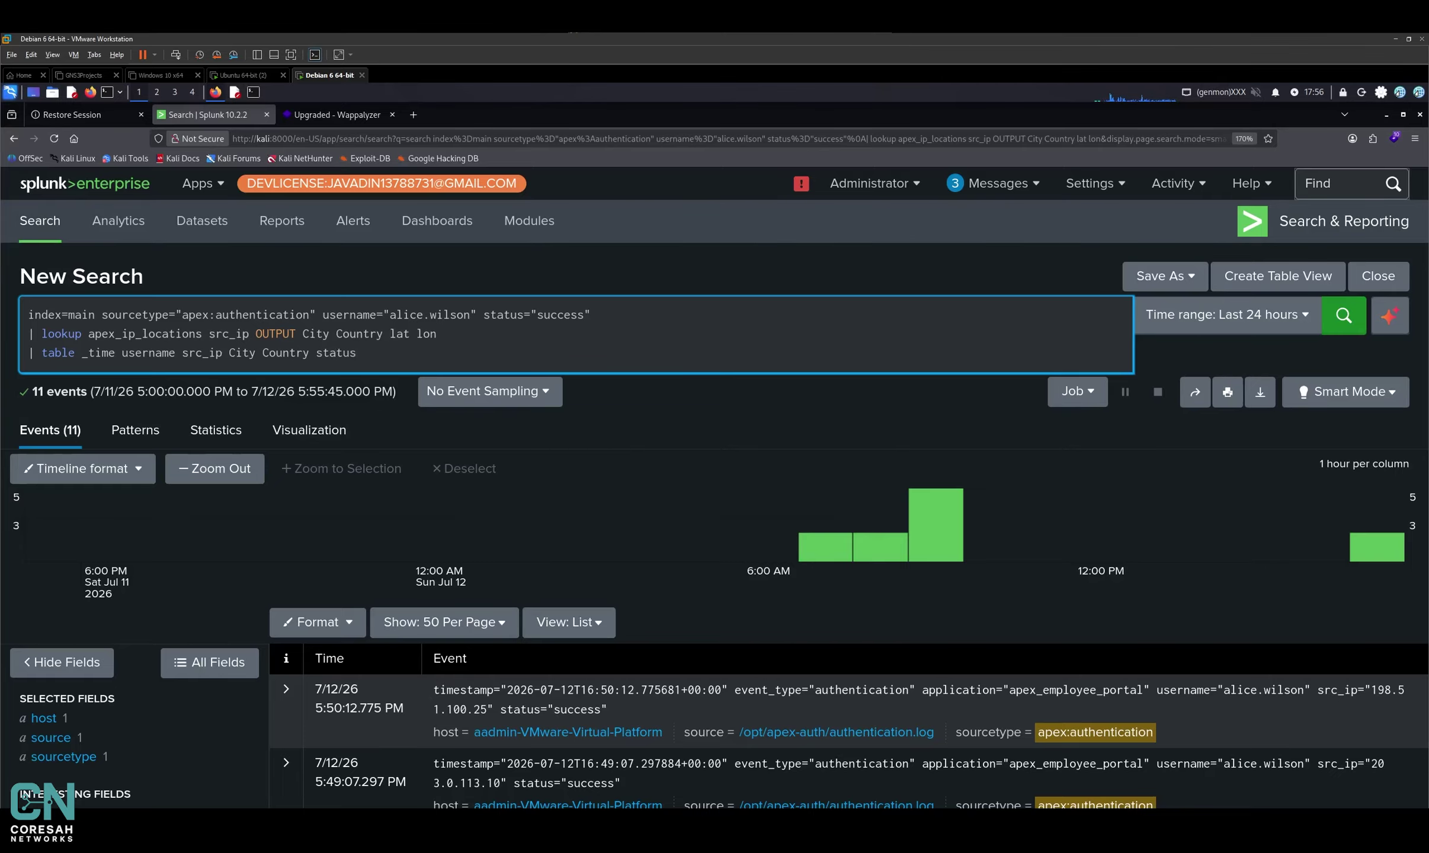
pyautogui.press('Return')
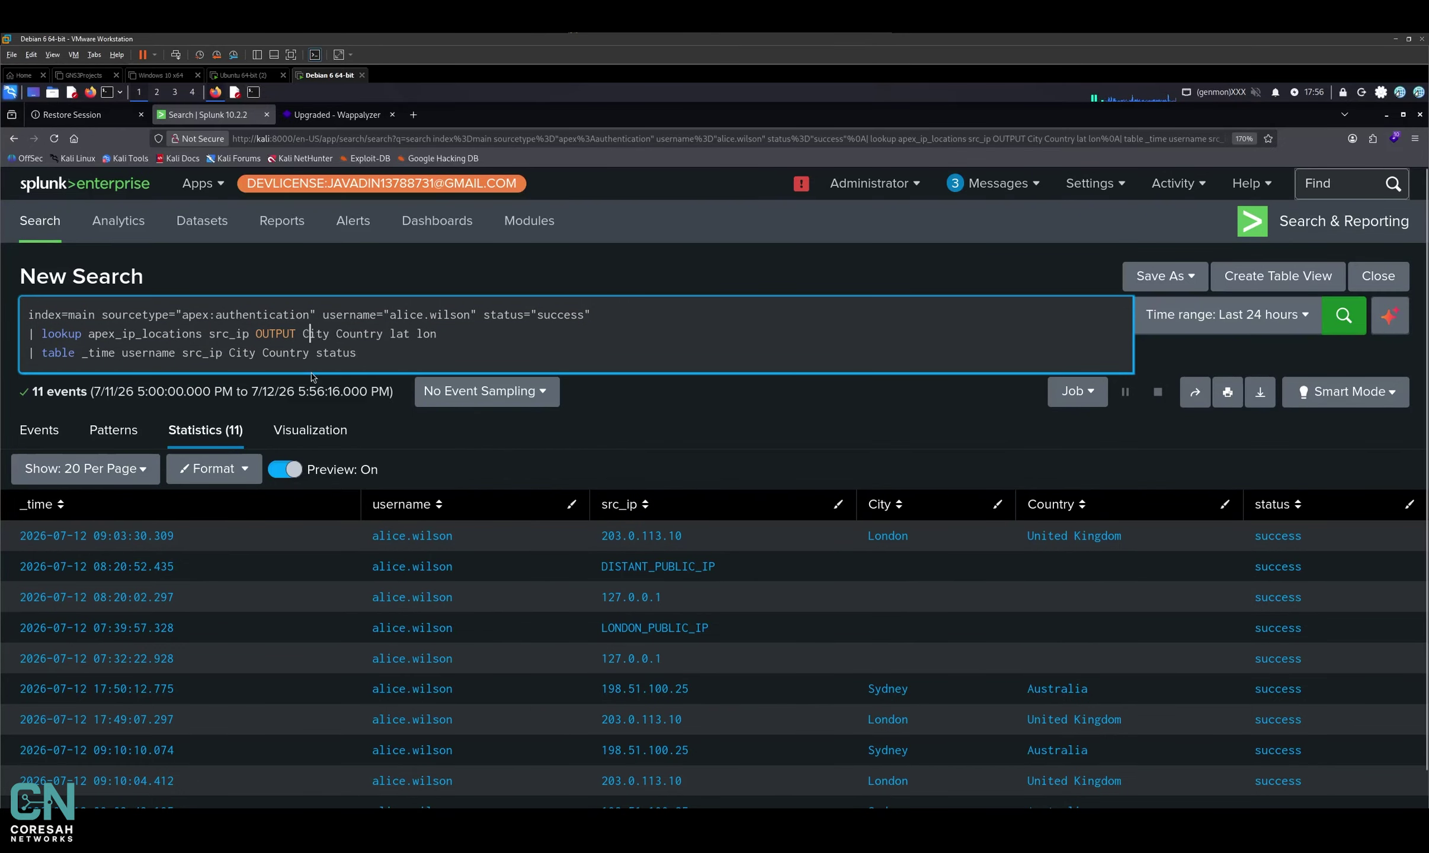
pyautogui.press('BackSpace')
# Step: Rerun with lowercase city in the lookup OUTPUT, producing a missing-field error
pyautogui.write('c')
pyautogui.press('Right')
pyautogui.press('Right')
pyautogui.press('Right')
pyautogui.press('Right')
pyautogui.press('Right')
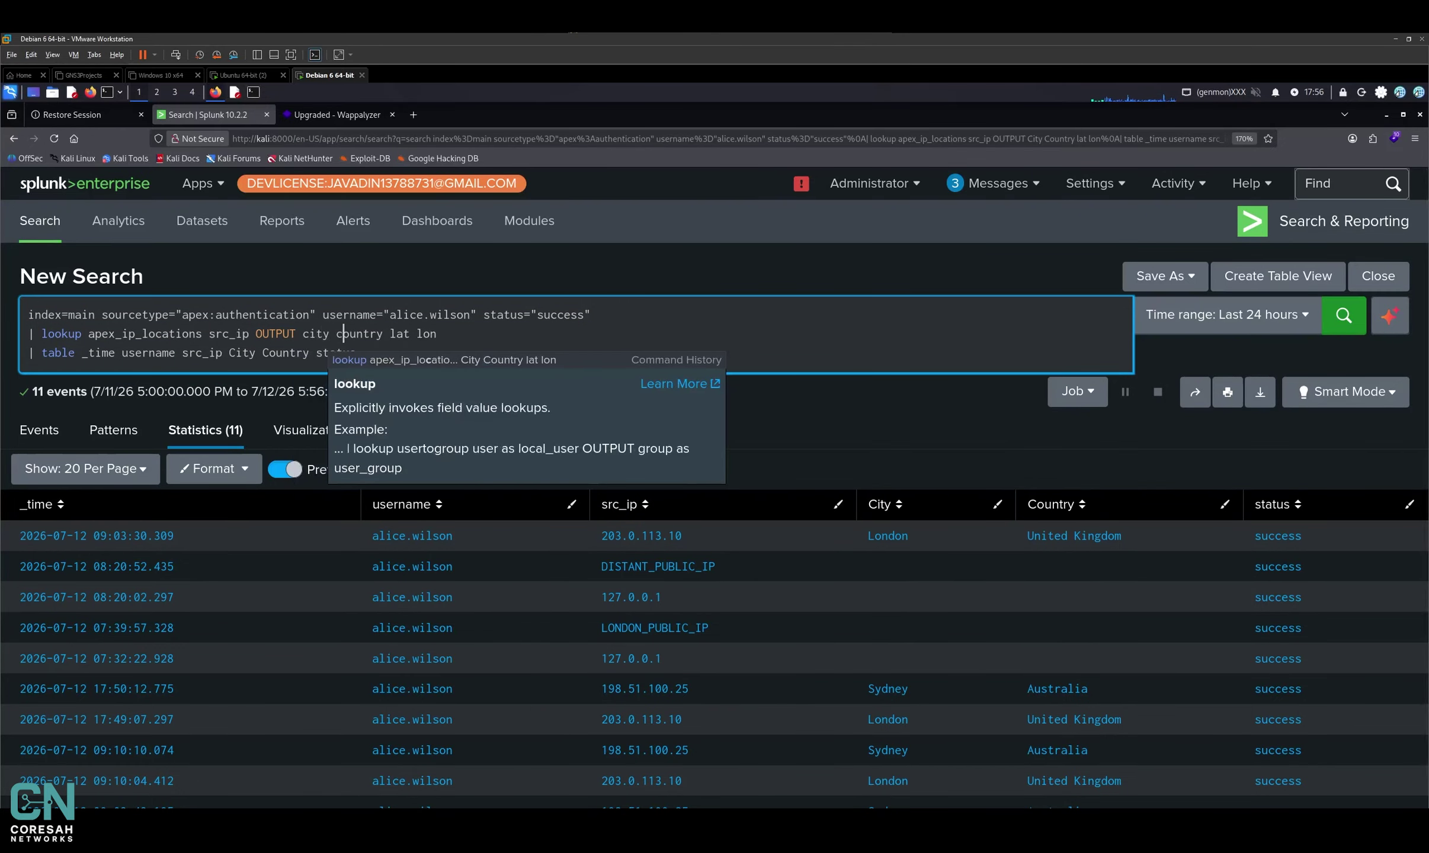
pyautogui.press('Return')
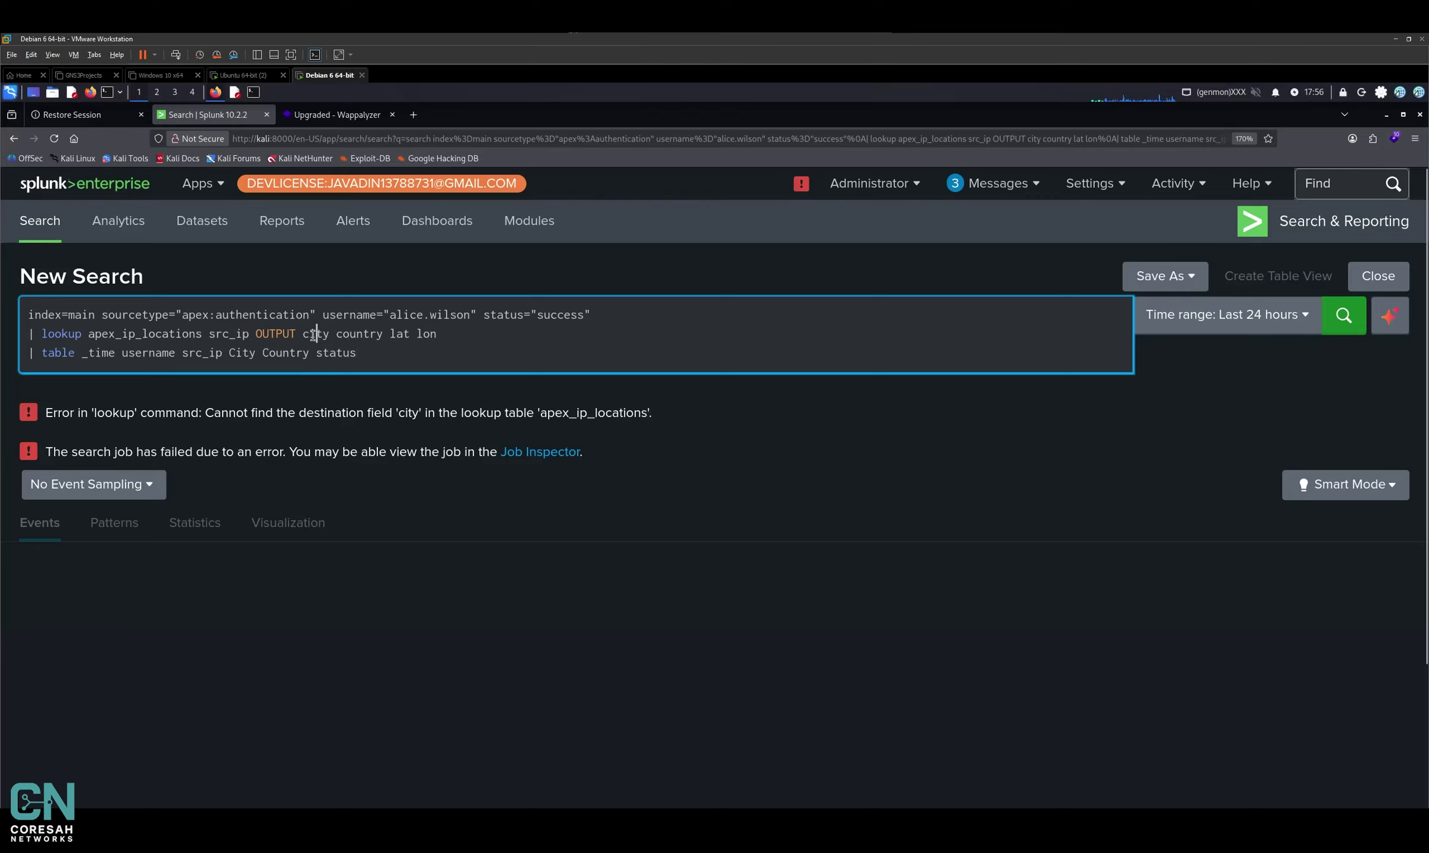
# Step: Capitalize City and Country in the lookup OUTPUT and rerun, tabling 11 logins
pyautogui.write('C')
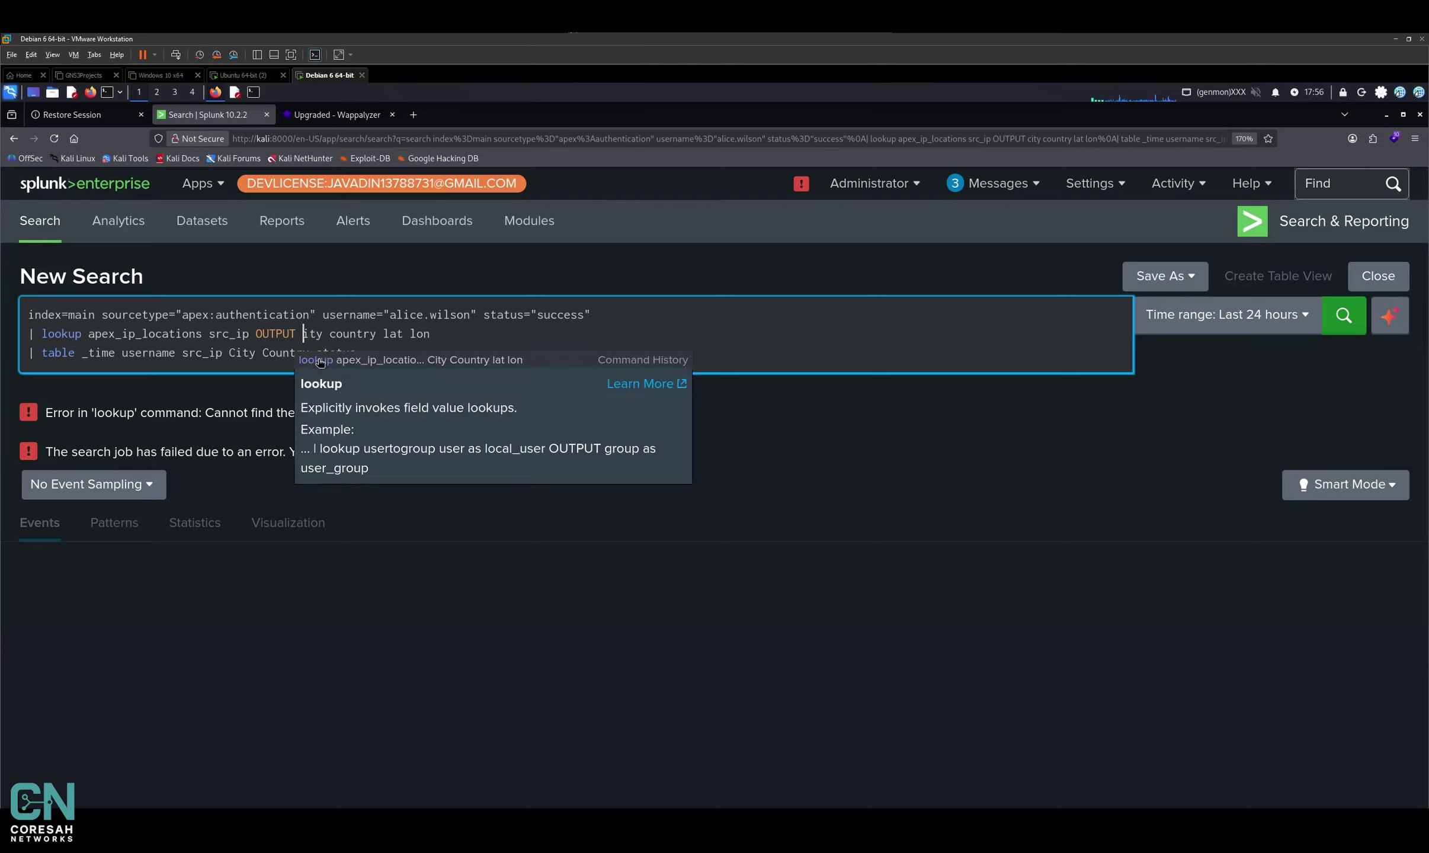
pyautogui.press('Delete')
pyautogui.press('Right')
pyautogui.press('Right')
pyautogui.press('Right')
pyautogui.press('Right')
pyautogui.press('Right')
pyautogui.press('BackSpace')
pyautogui.write('C')
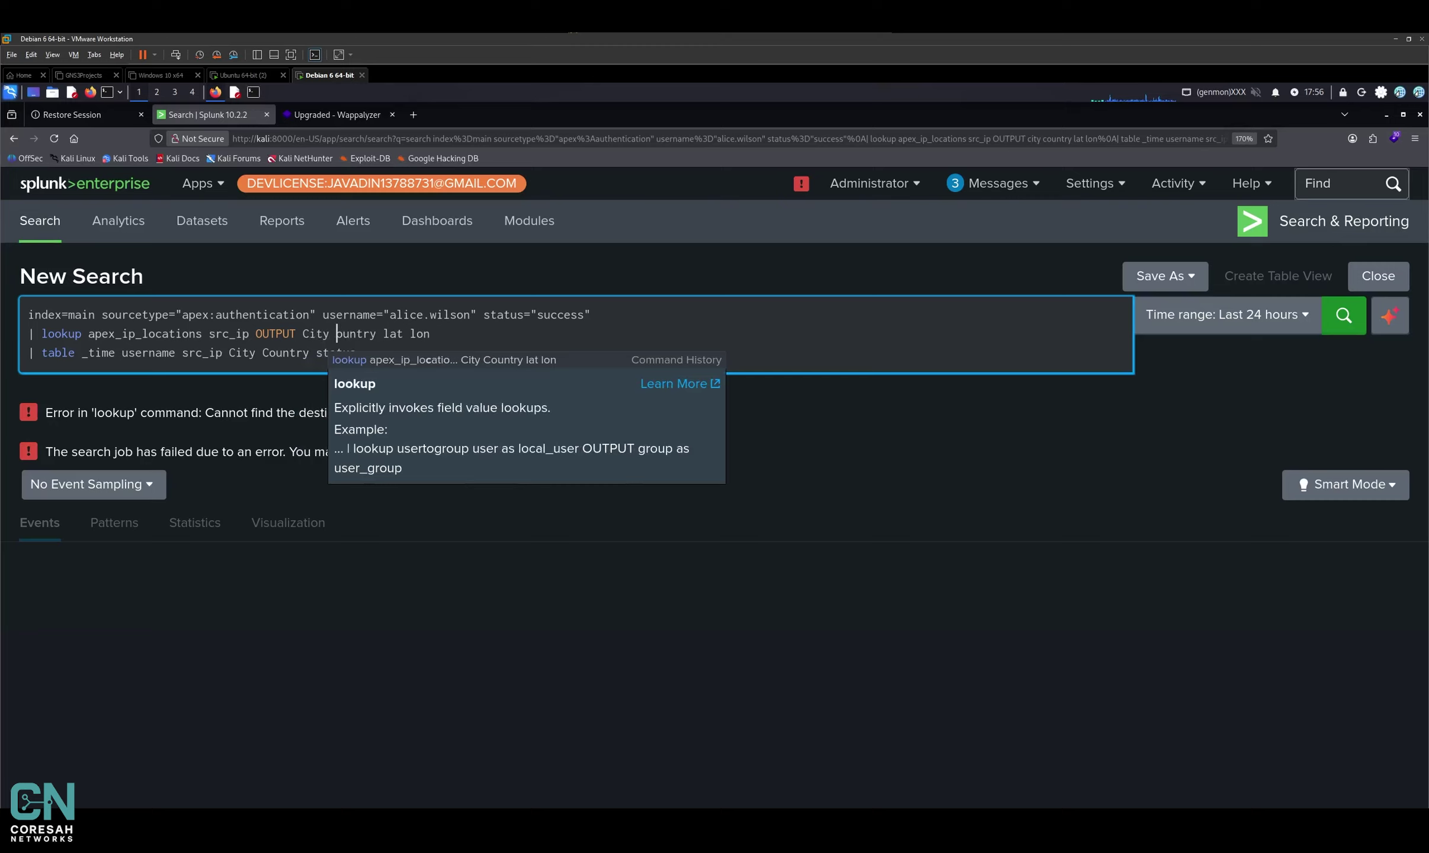
pyautogui.press('Return')
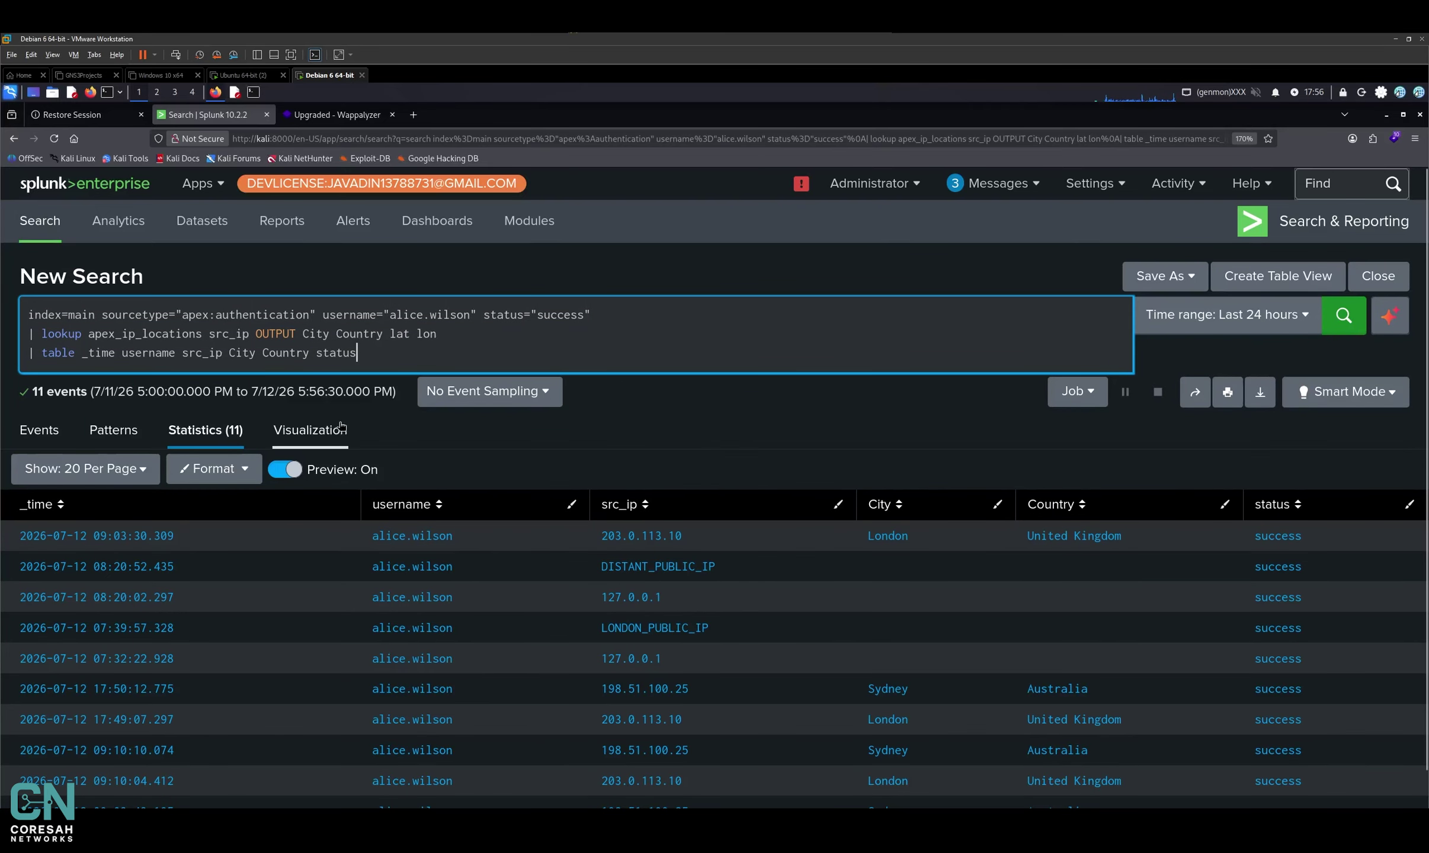
pyautogui.scroll(-1, 675, 519)
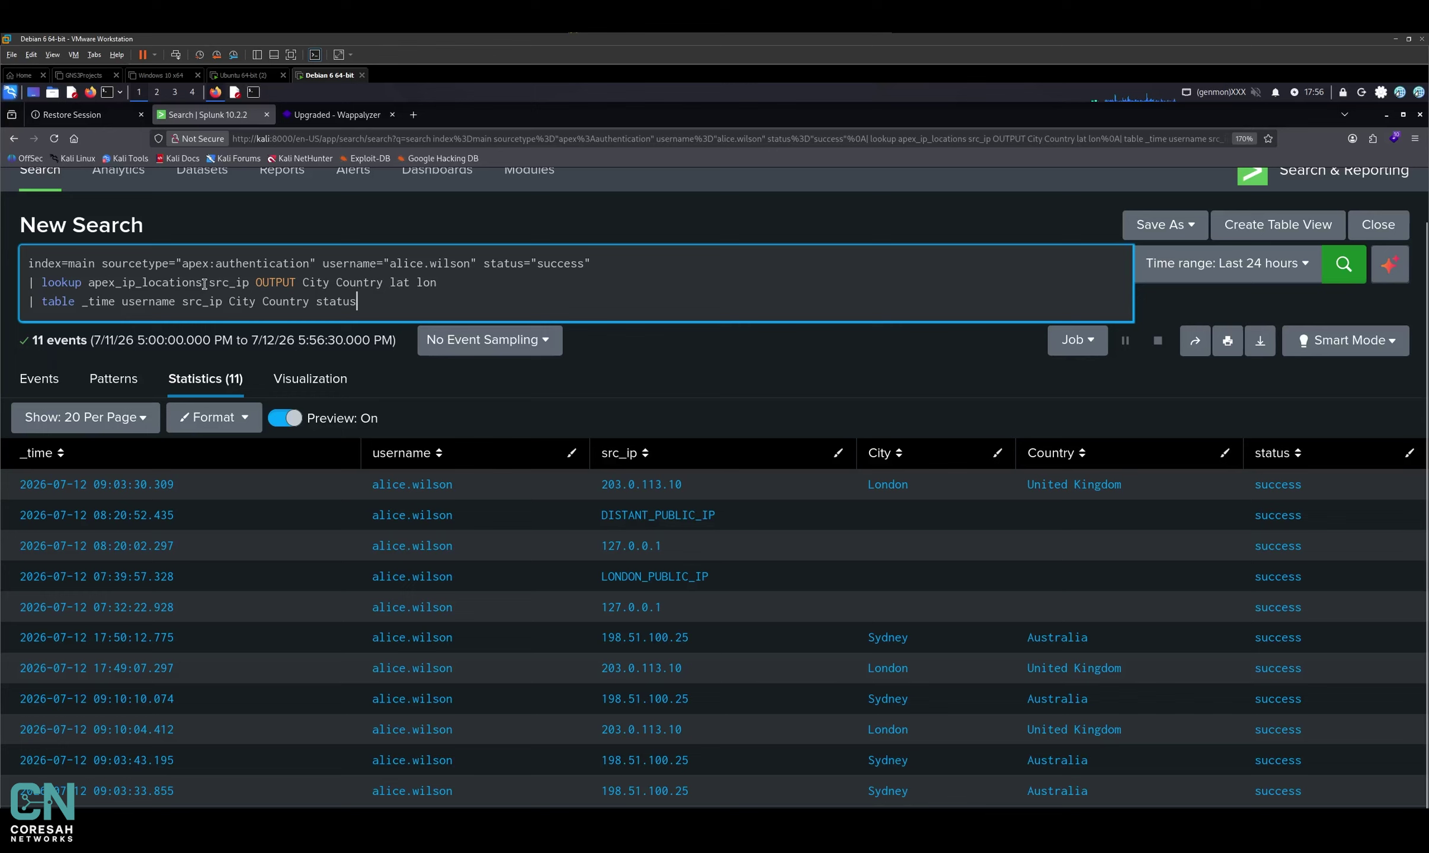
pyautogui.doubleClick(245, 283)
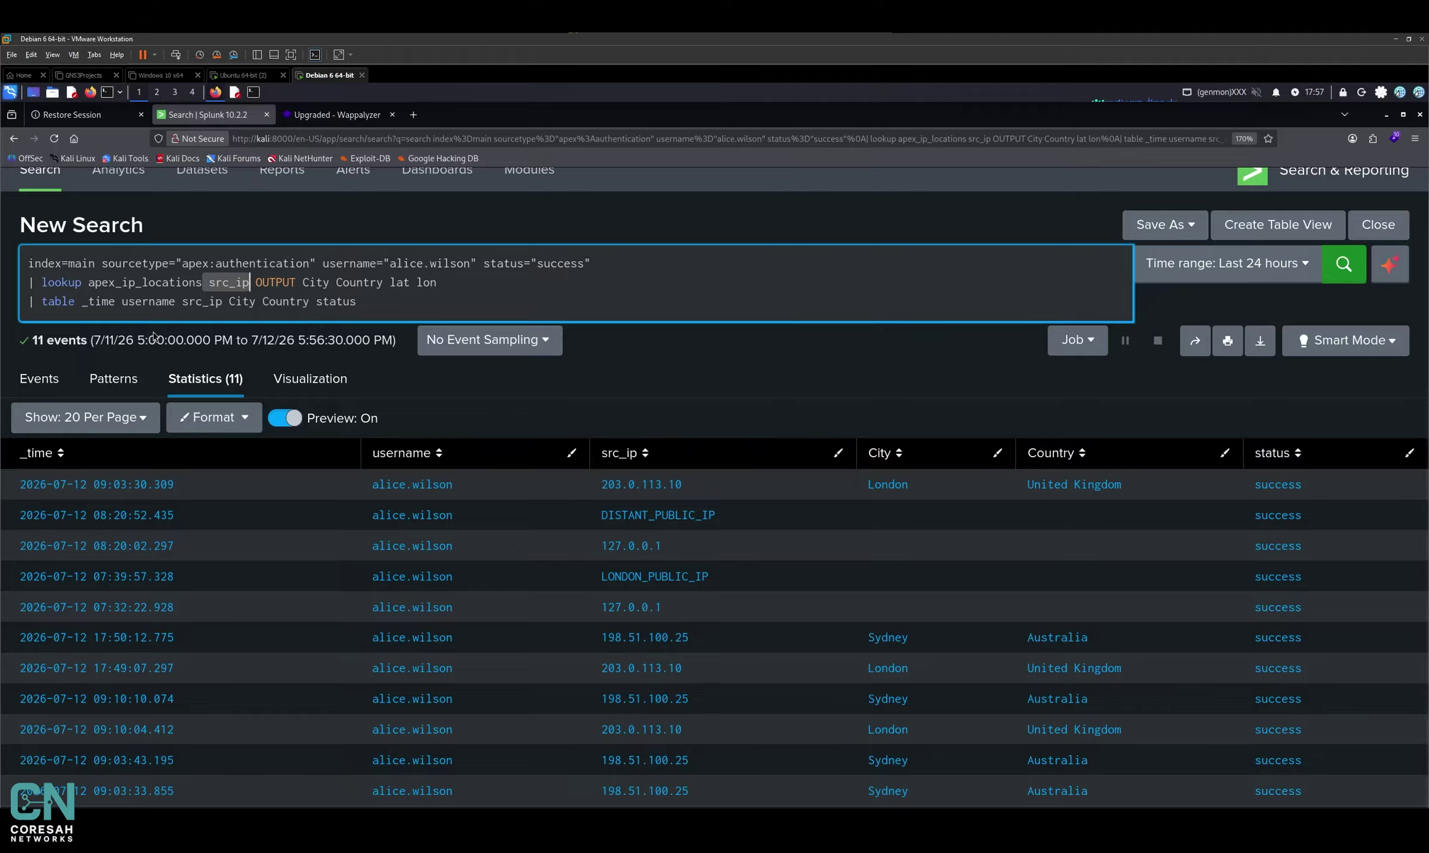
# Step: Insert a new line | sort 0 _time after the lookup line
pyautogui.click(460, 289)
pyautogui.press('Return')
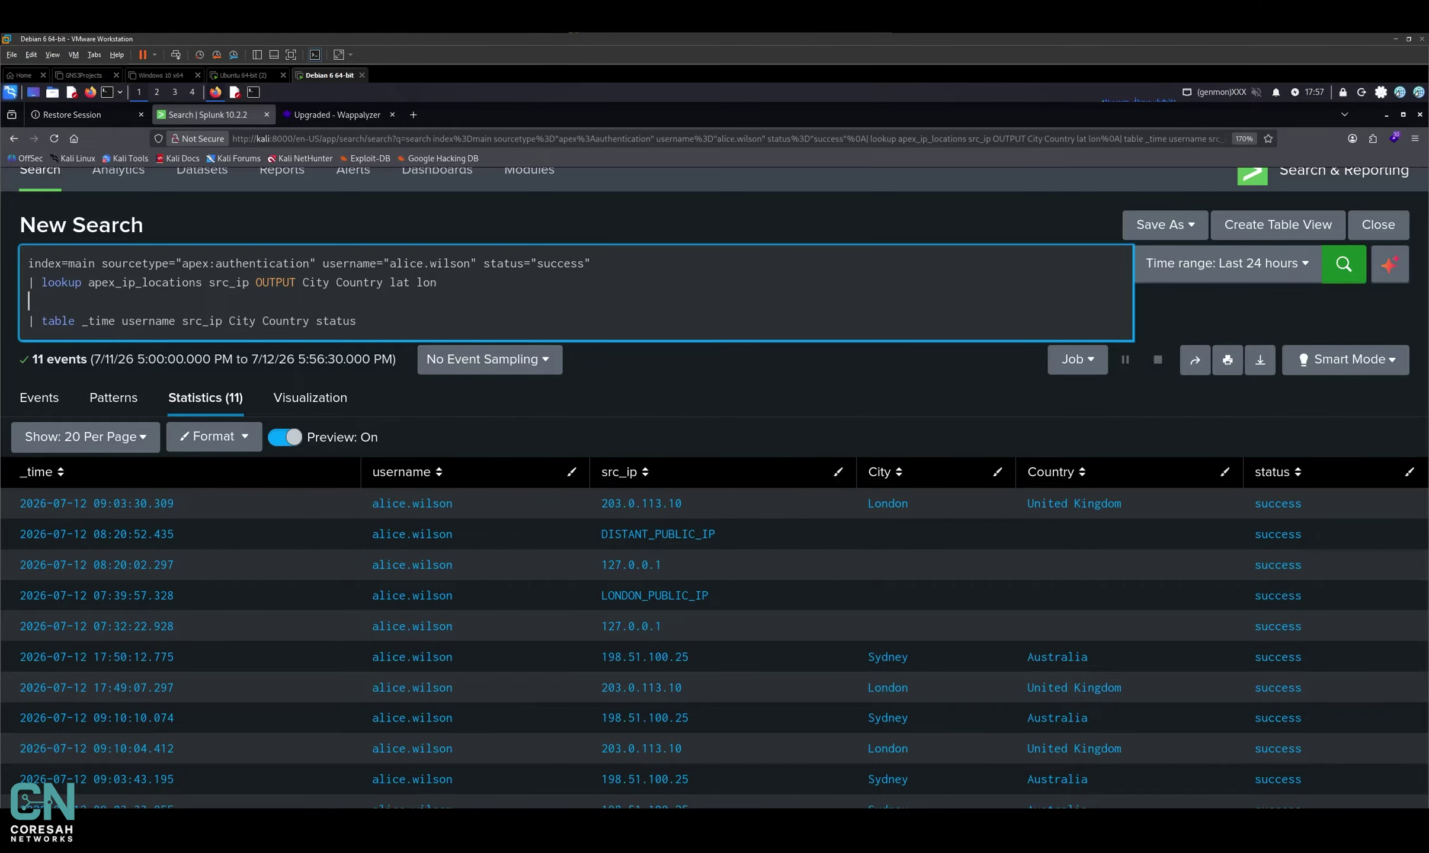
pyautogui.write('| so')
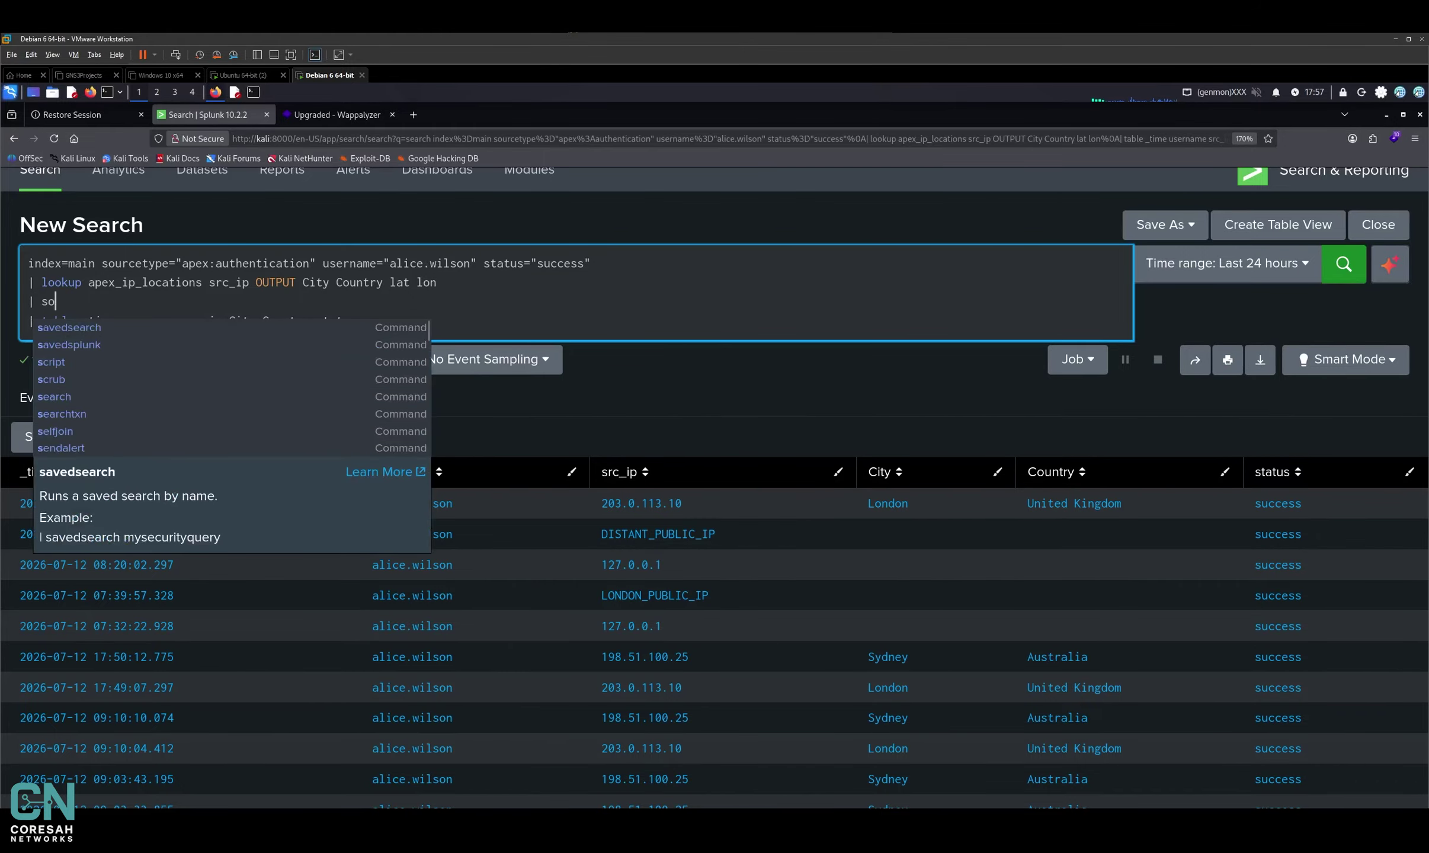
pyautogui.write('rt - tim')
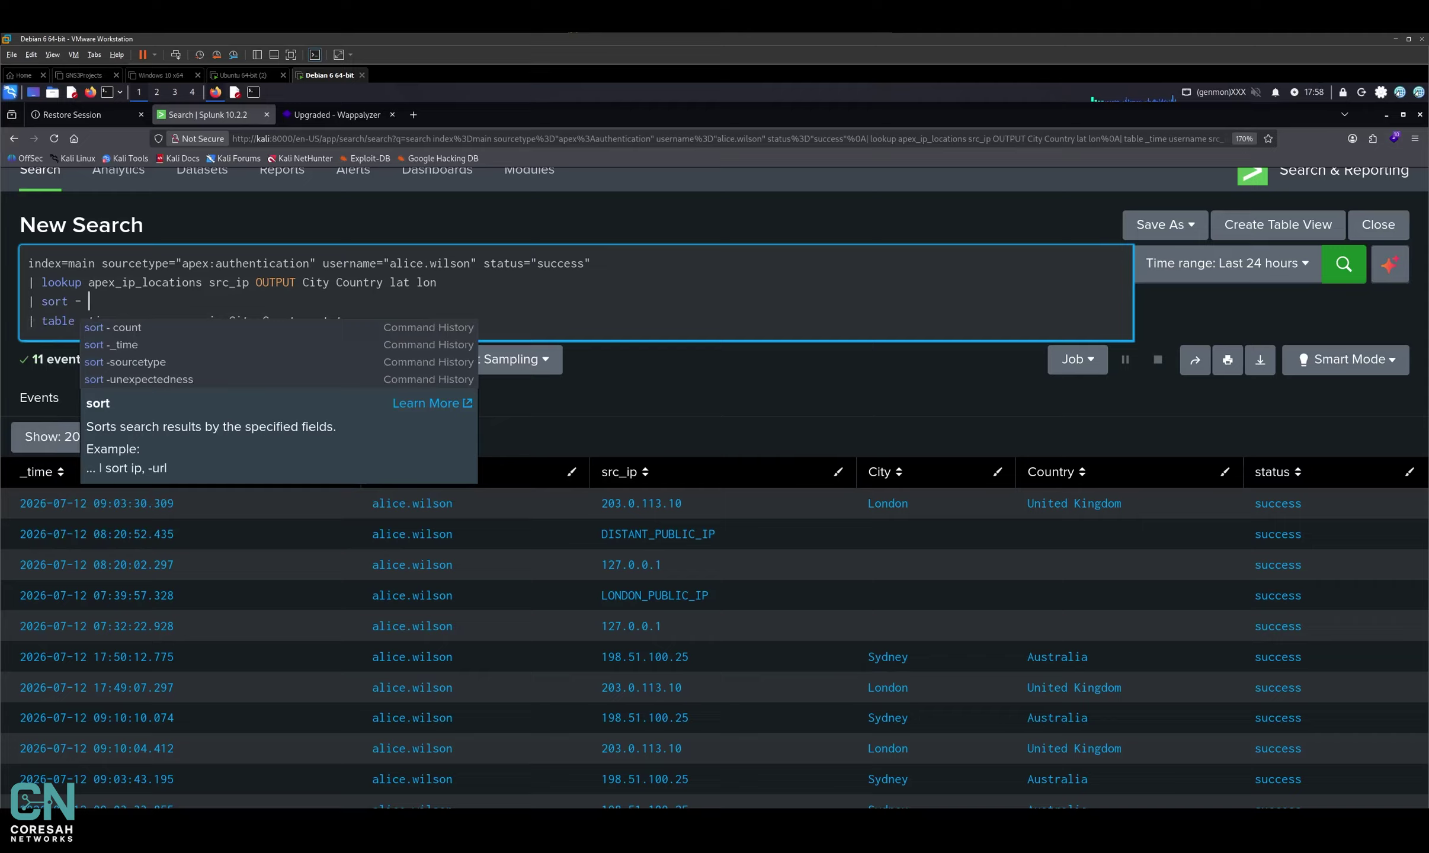
pyautogui.press('BackSpace')
pyautogui.press('BackSpace')
pyautogui.press('BackSpace')
pyautogui.press('BackSpace')
pyautogui.press('BackSpace')
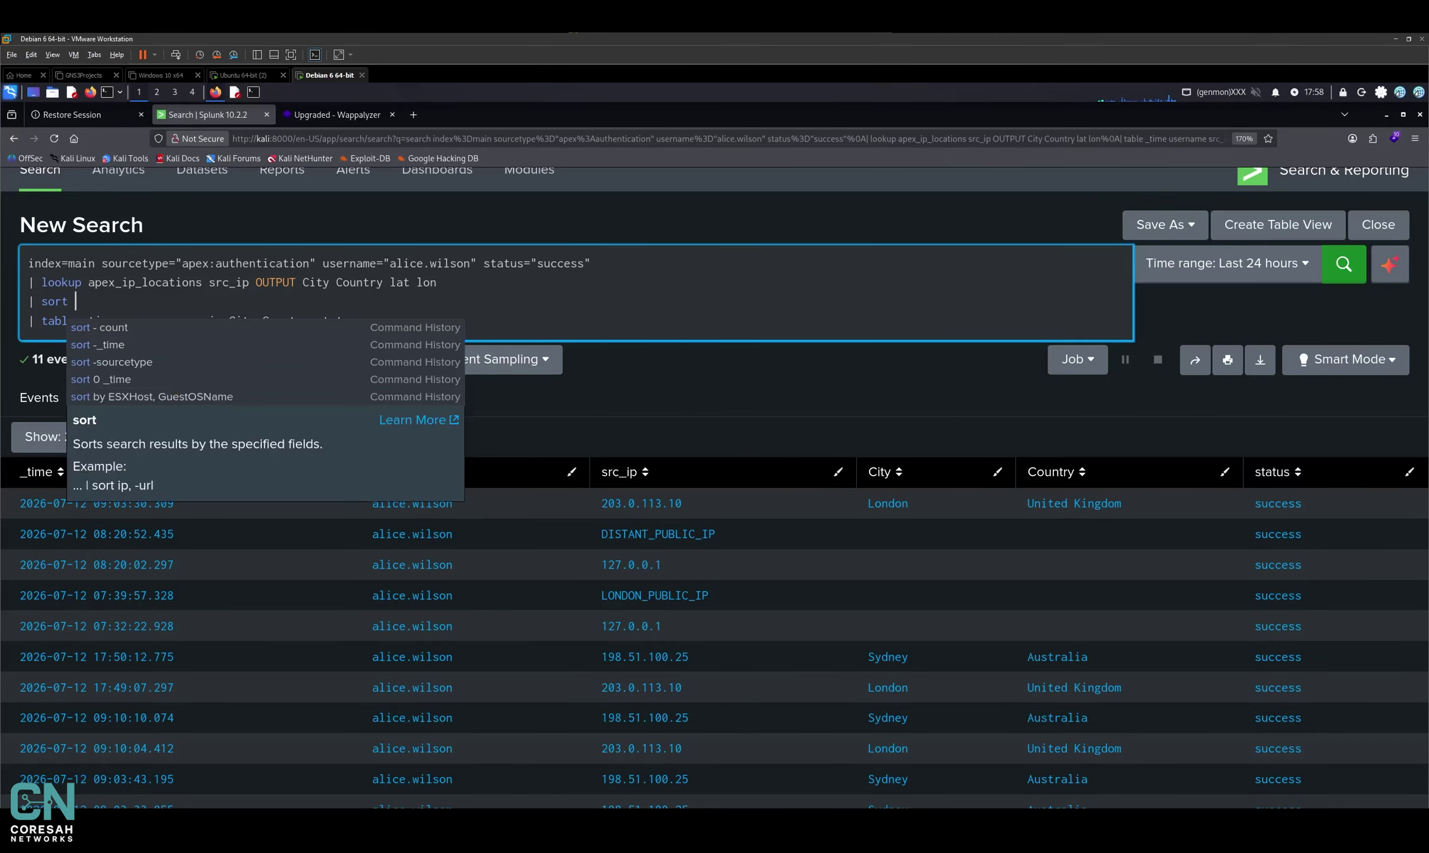
pyautogui.write('0')
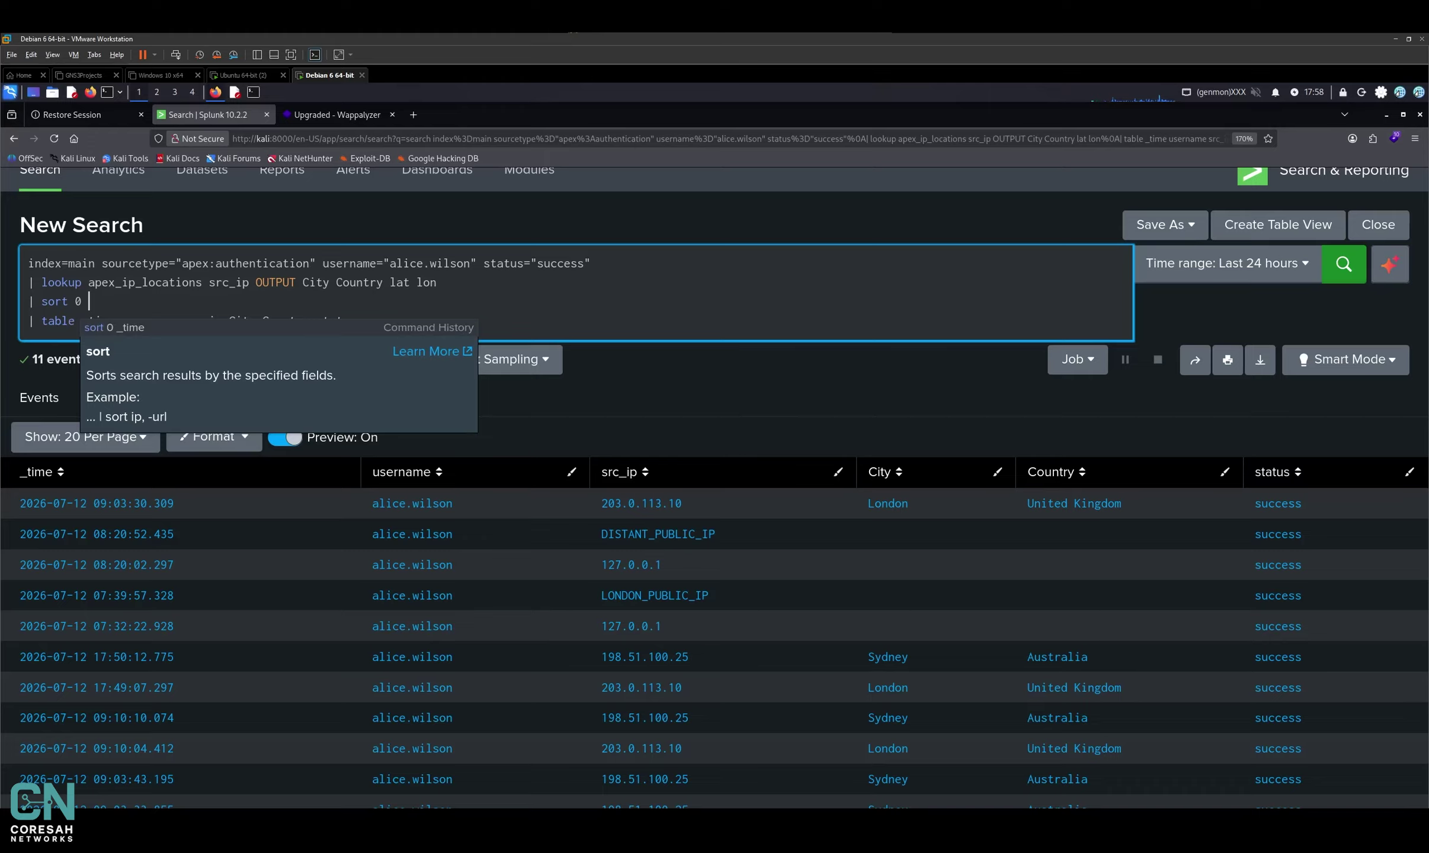
pyautogui.write(' _time')
pyautogui.click(567, 293)
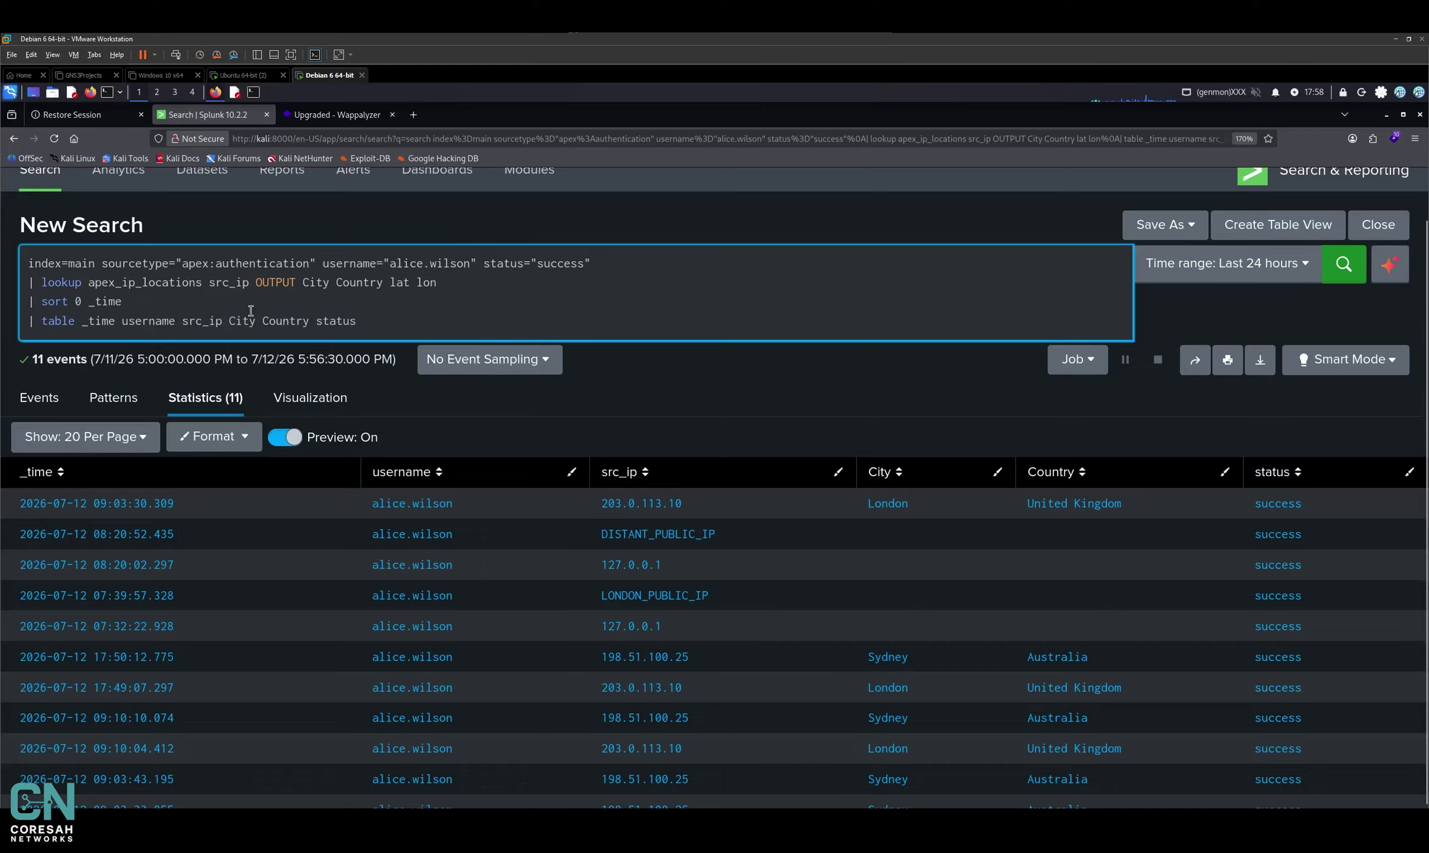
# Step: Remove status from the table fields and run the search, listing logins oldest first
pyautogui.click(358, 321)
pyautogui.doubleClick(342, 316)
pyautogui.press('BackSpace')
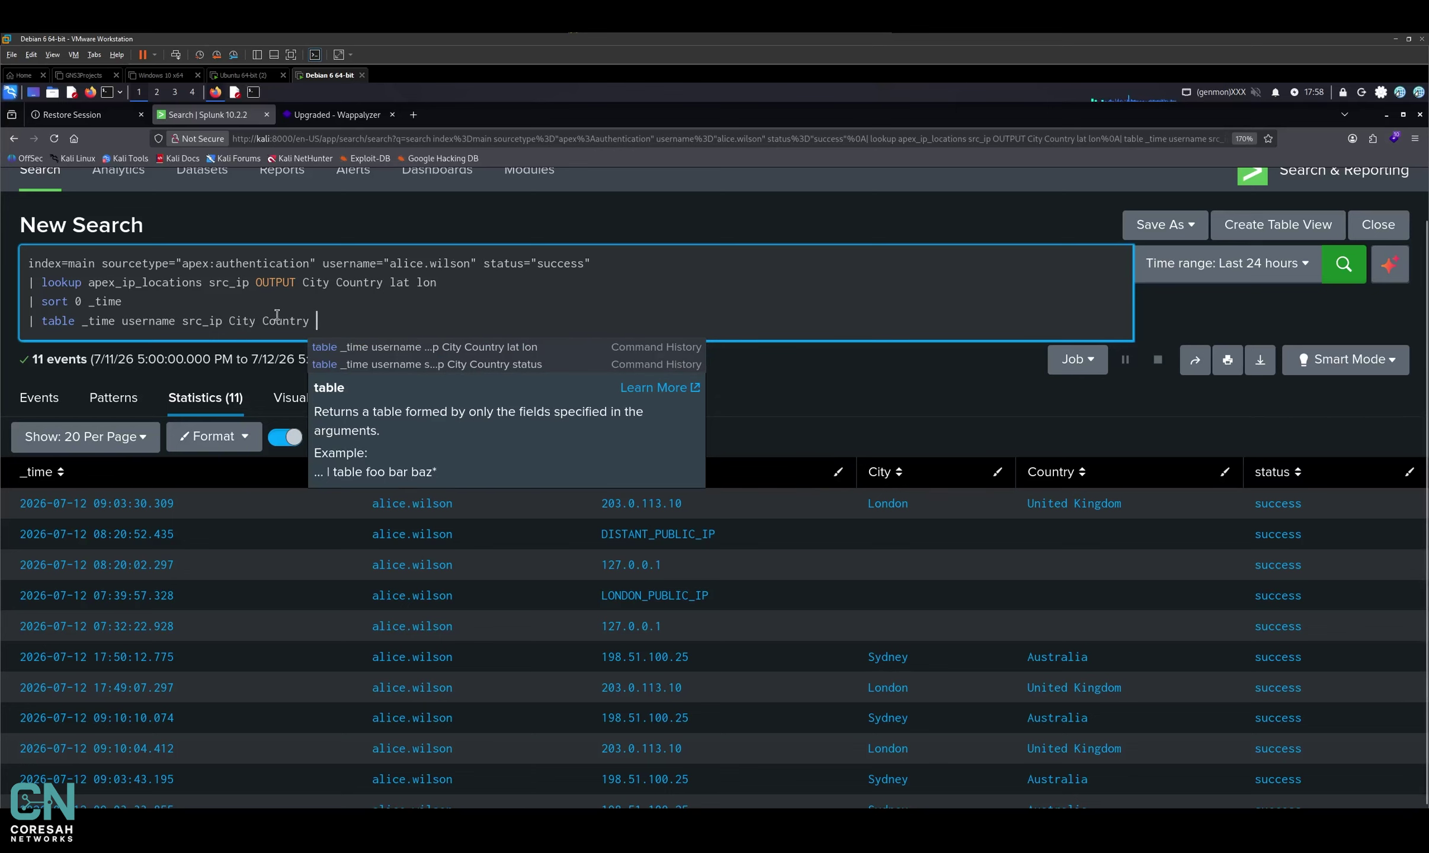
pyautogui.press('BackSpace')
pyautogui.press('Return')
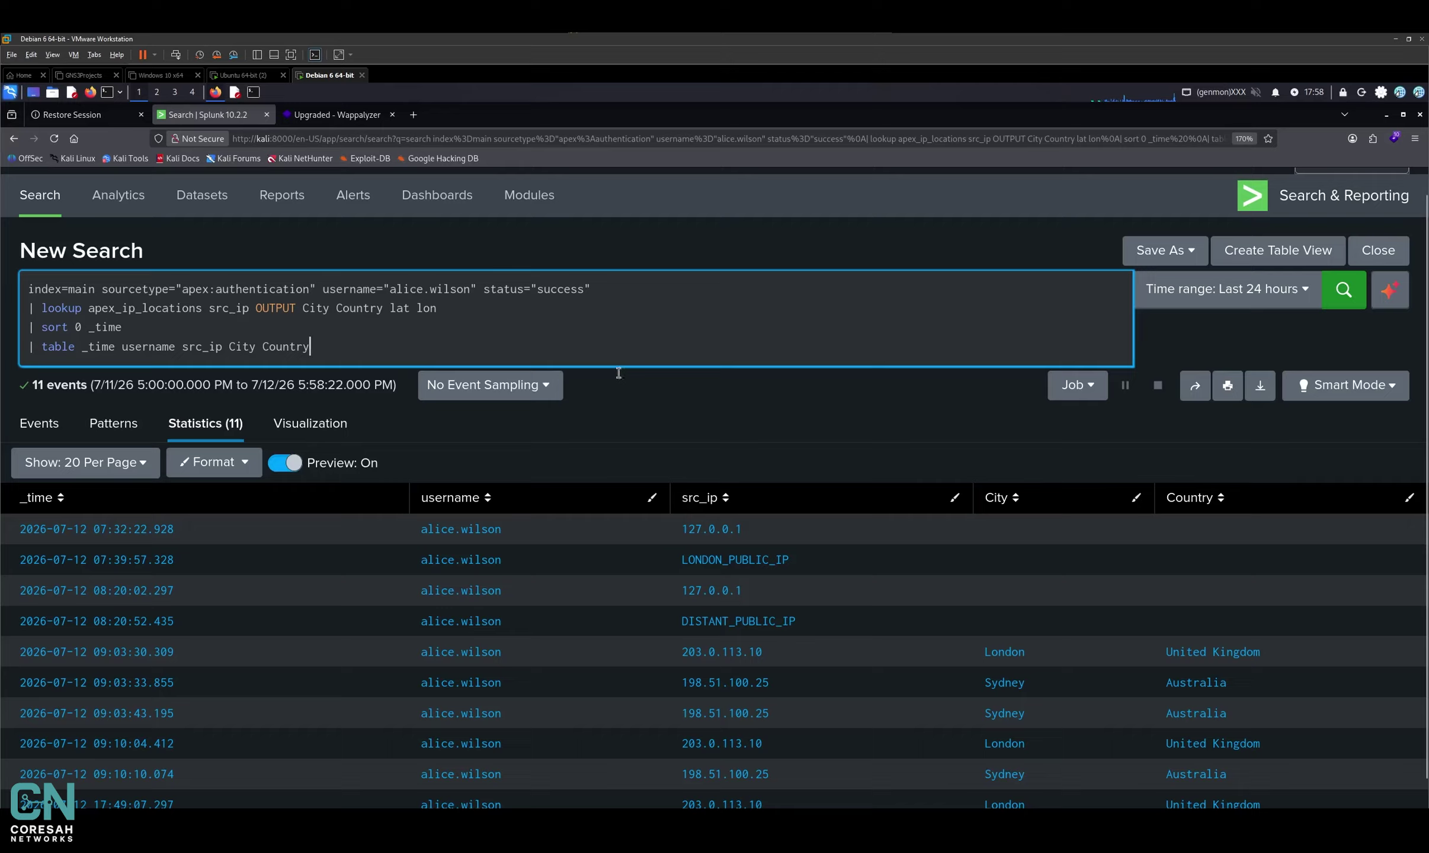
# Step: Sort the results by _time, then delete the sort and table lines from the query
pyautogui.scroll(-1, 735, 382)
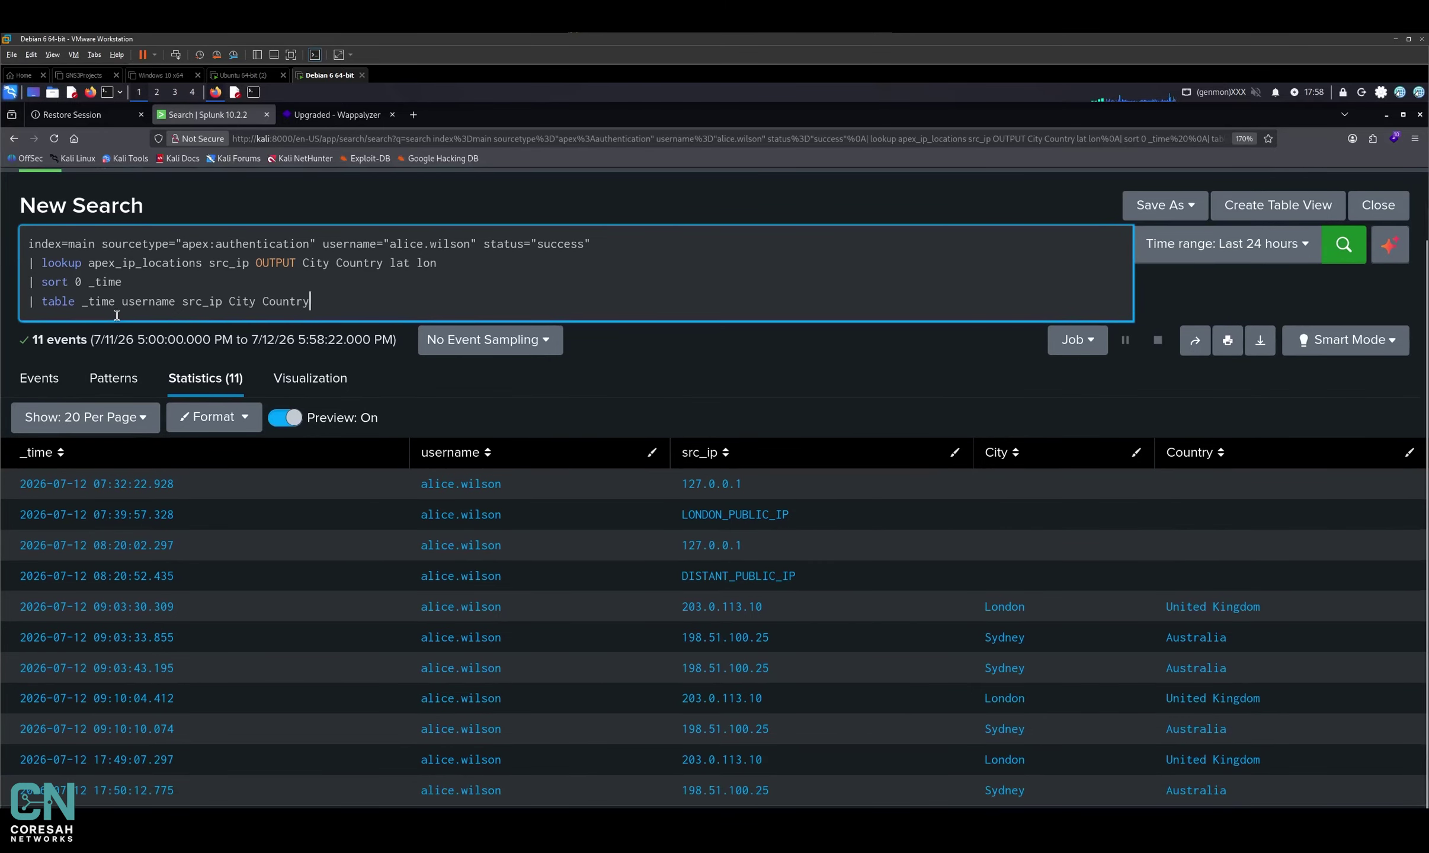
pyautogui.moveTo(6, 454); pyautogui.dragTo(115, 451)
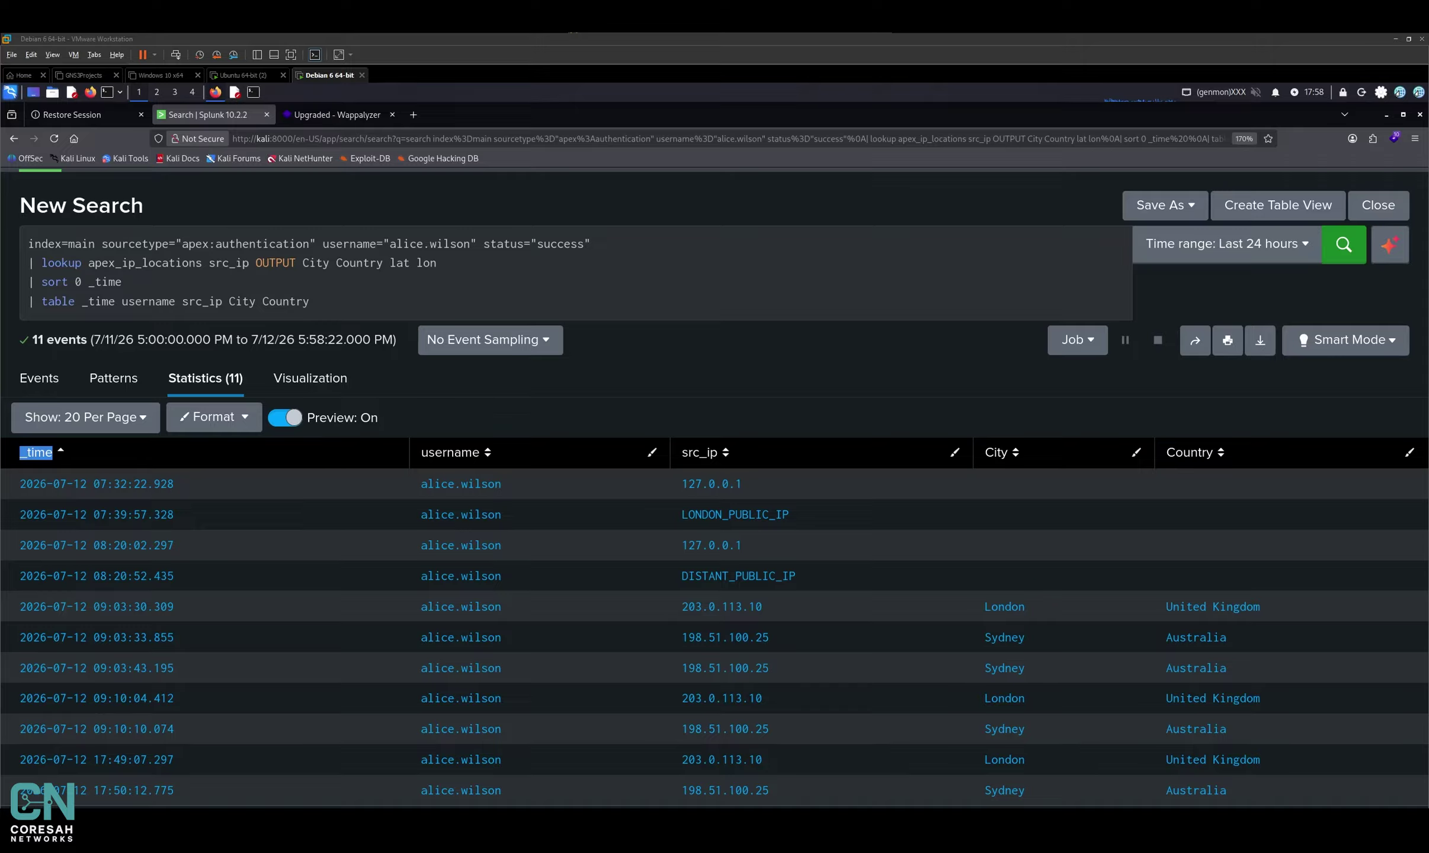
pyautogui.click(359, 308)
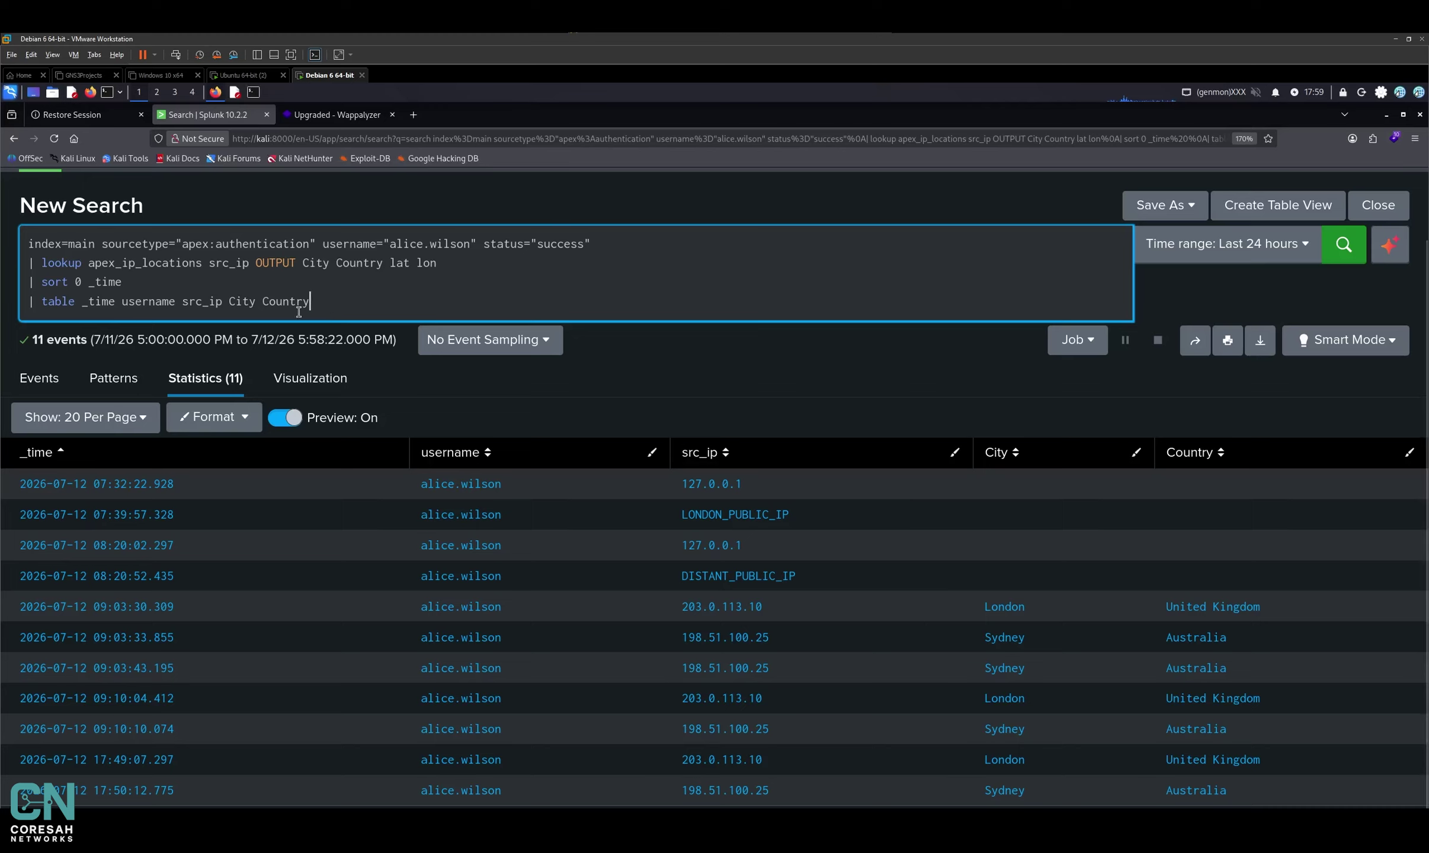
pyautogui.moveTo(312, 302); pyautogui.dragTo(11, 291)
pyautogui.press('BackSpace')
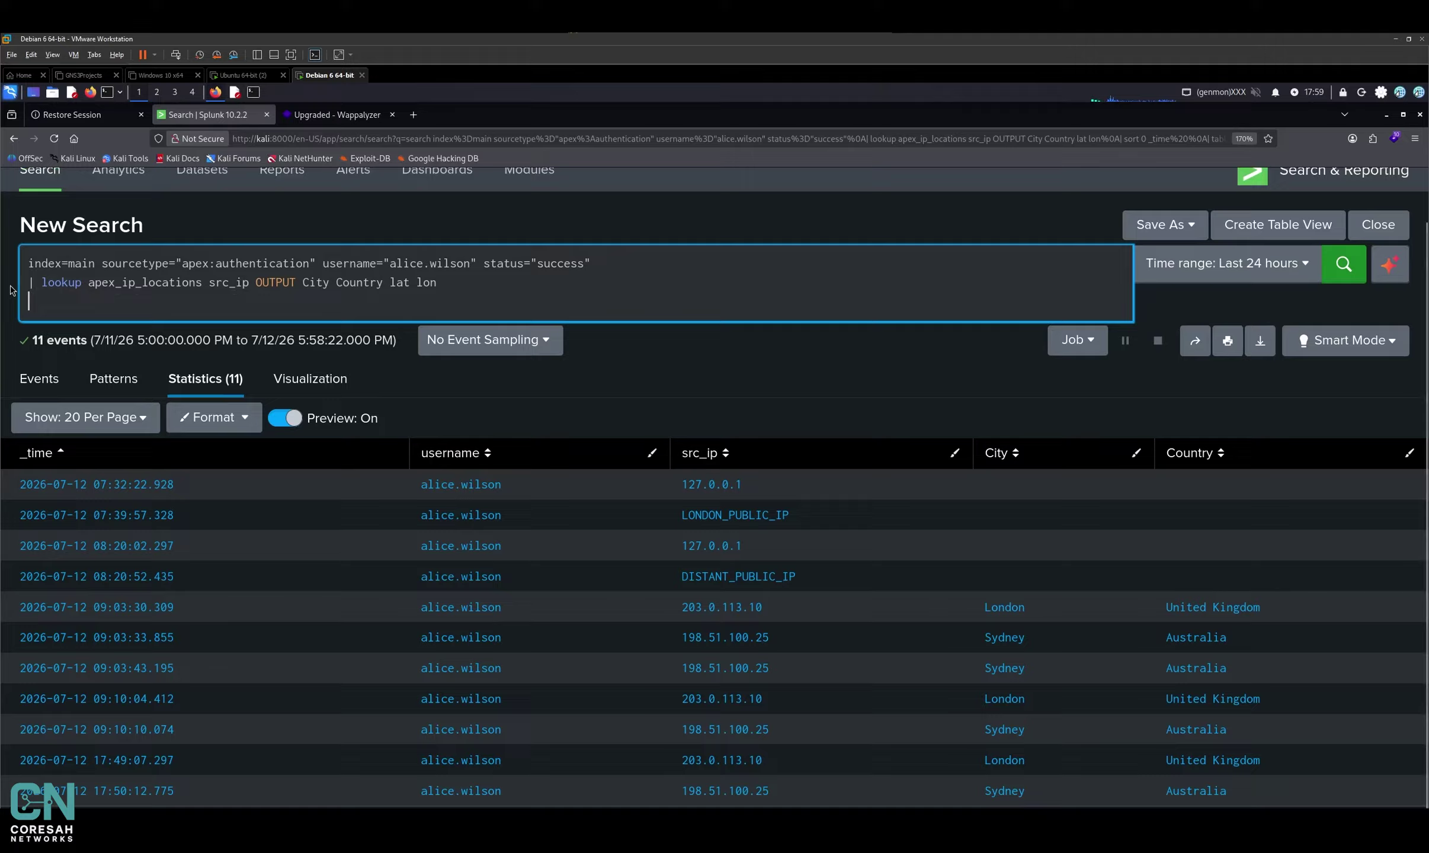
# Step: Start a '| geostats latfield=lat' line at the end of the search
pyautogui.write('| ')
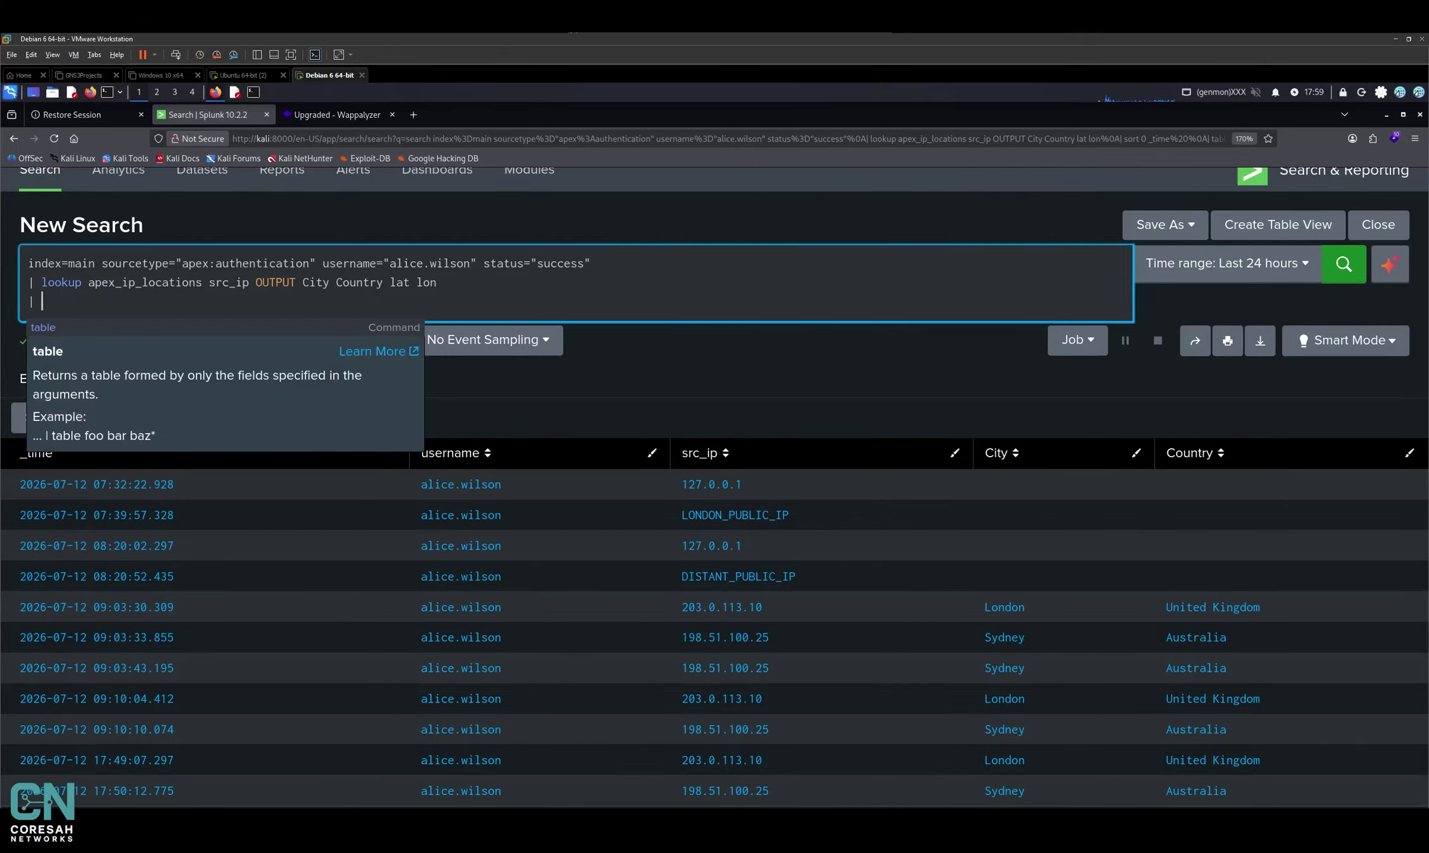
pyautogui.write('go')
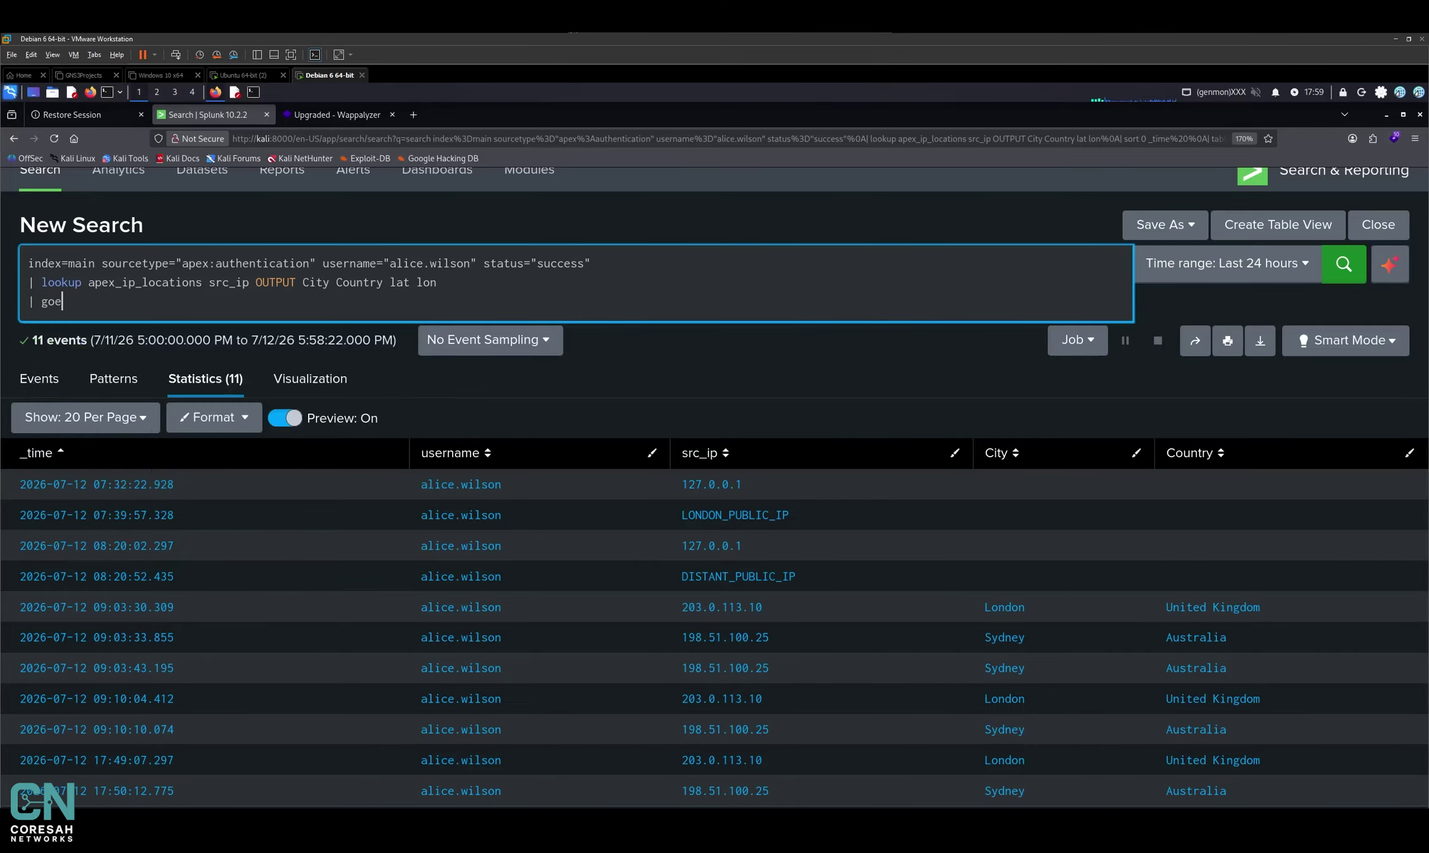
pyautogui.press('BackSpace')
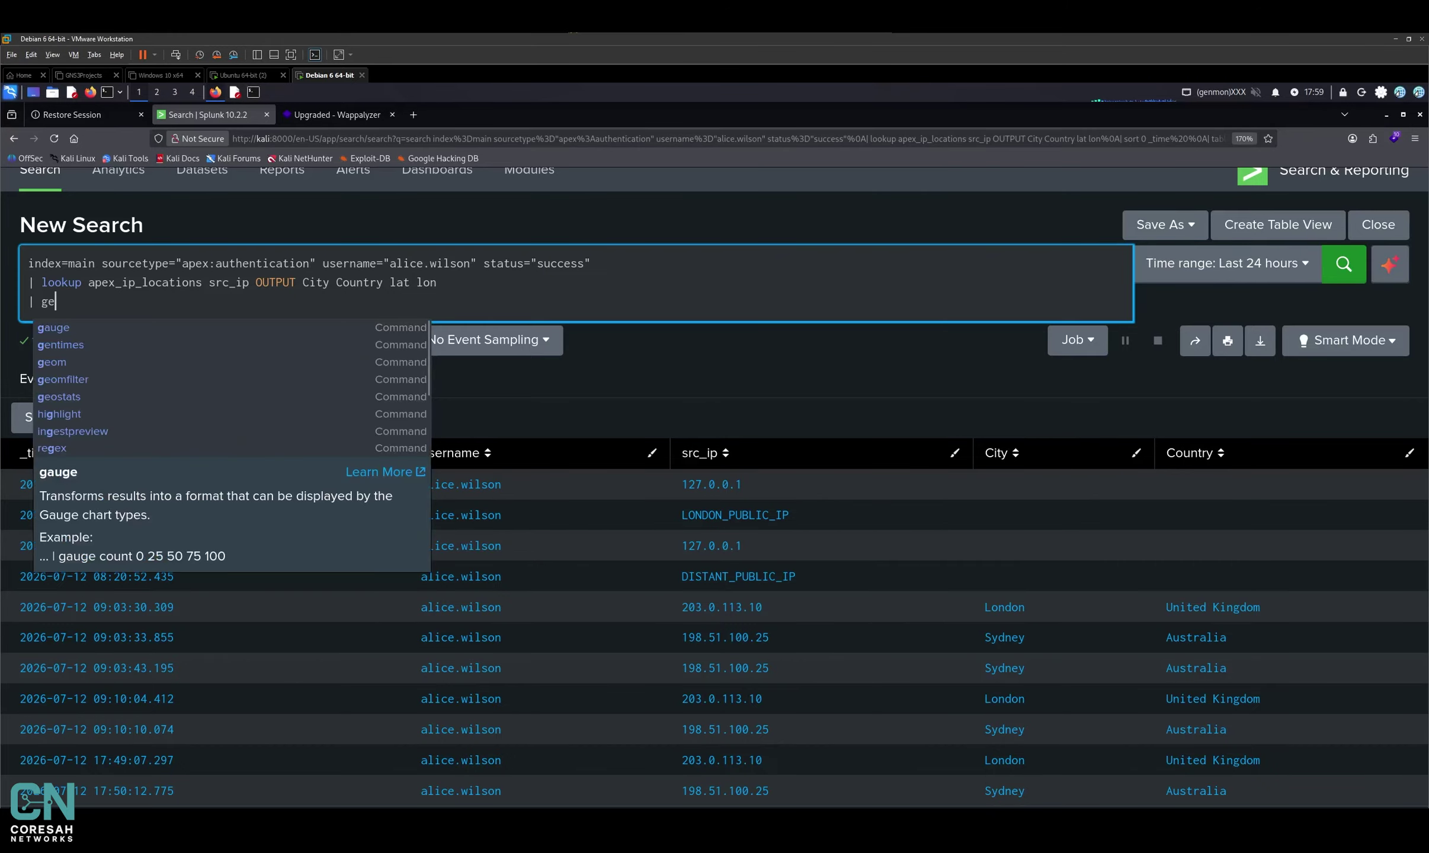
pyautogui.write('eo')
pyautogui.press('Down')
pyautogui.press('Down')
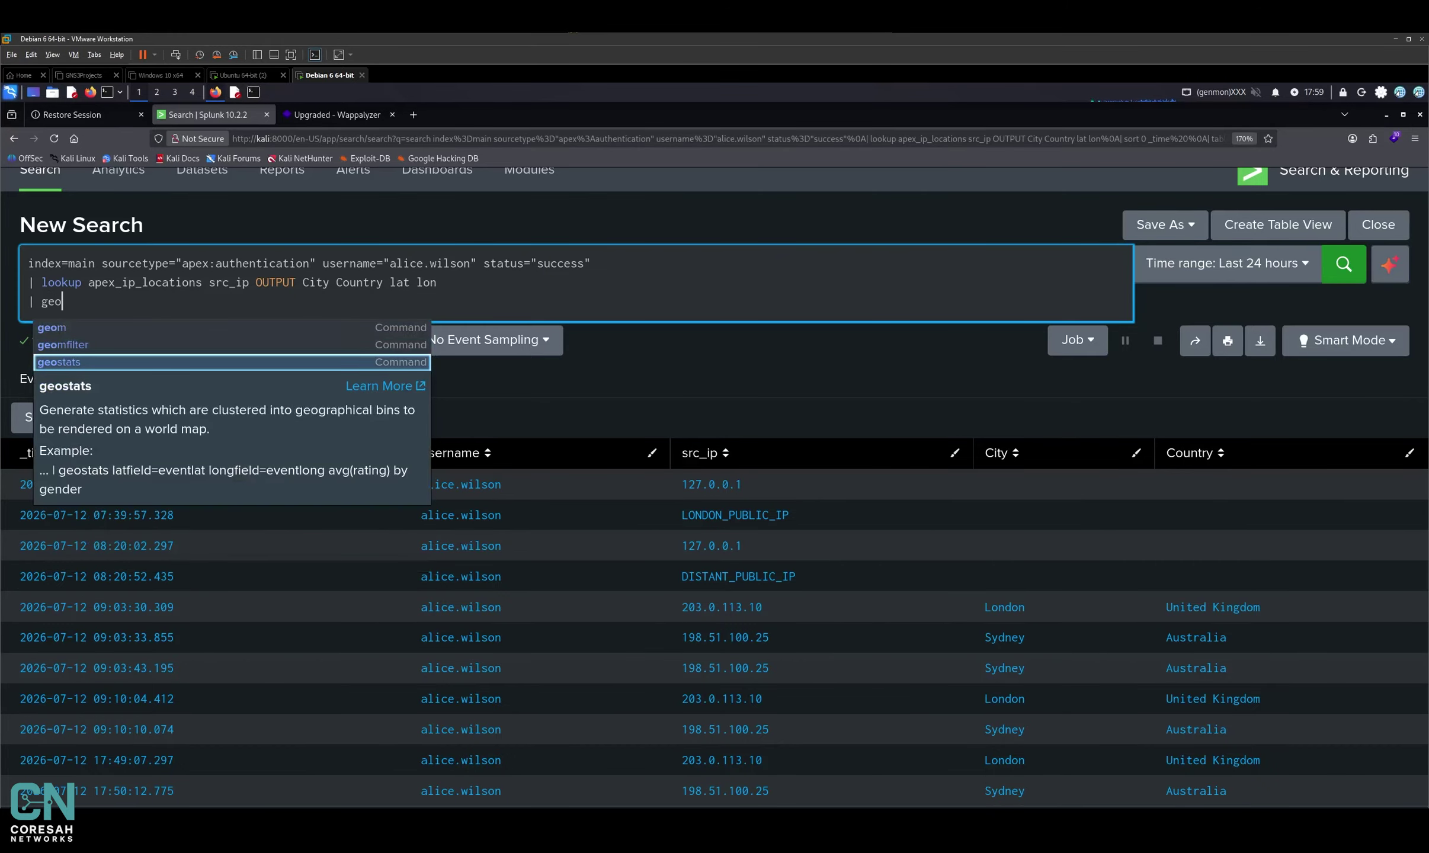
pyautogui.press('Return')
pyautogui.write('latfi')
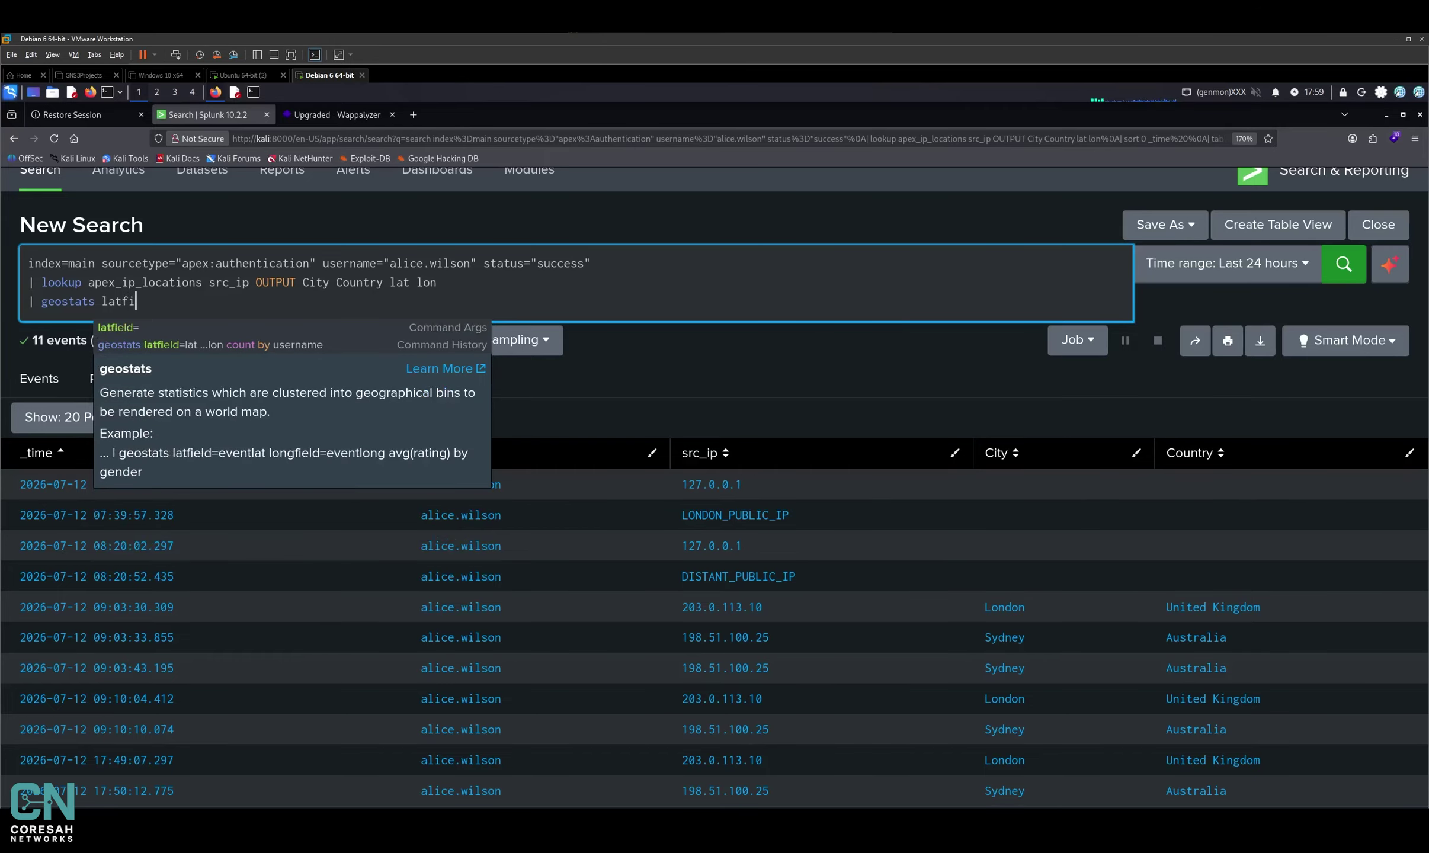
pyautogui.press('Down')
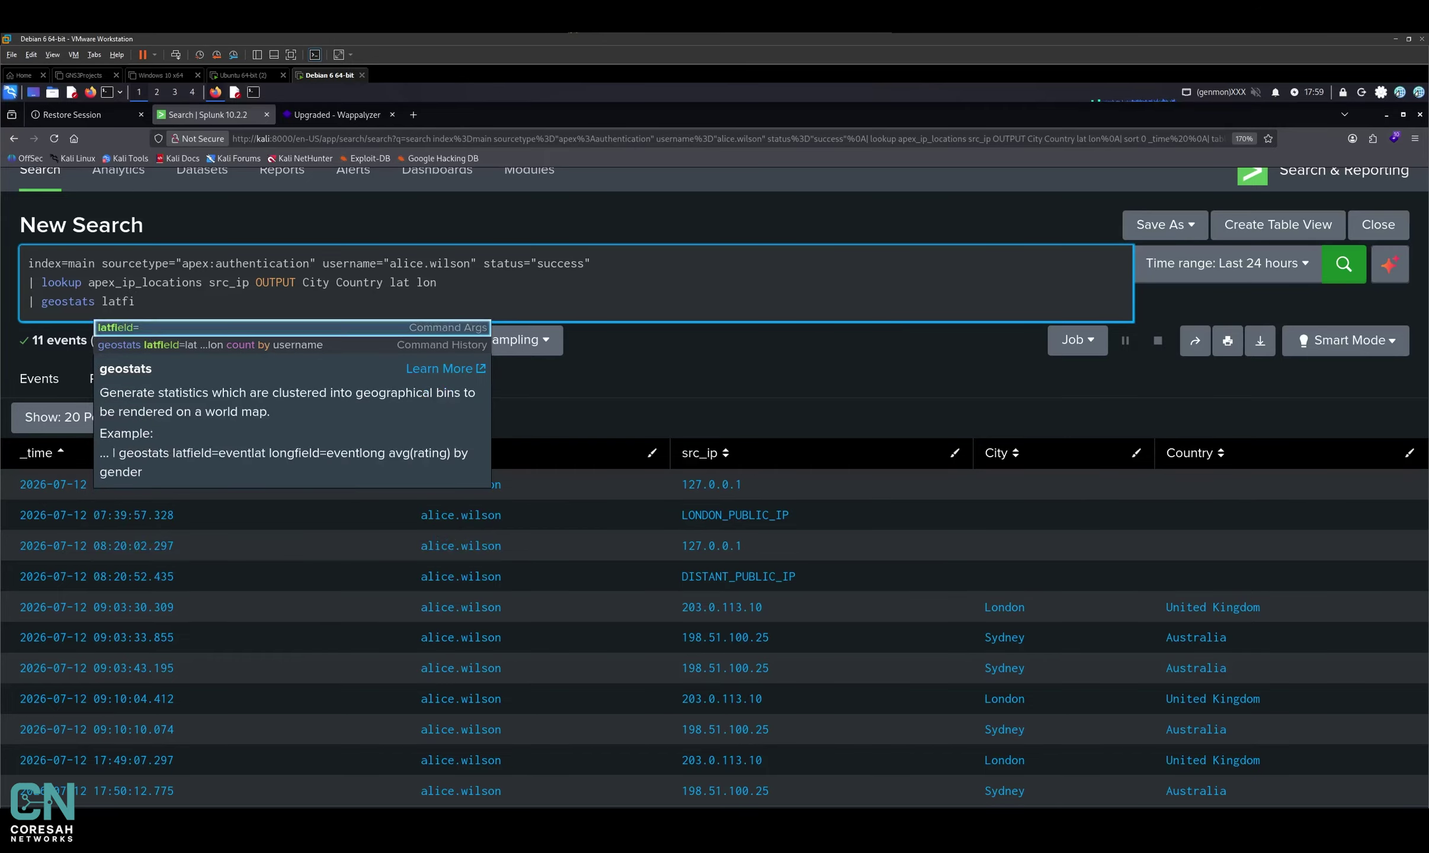
pyautogui.press('Return')
pyautogui.write('lat')
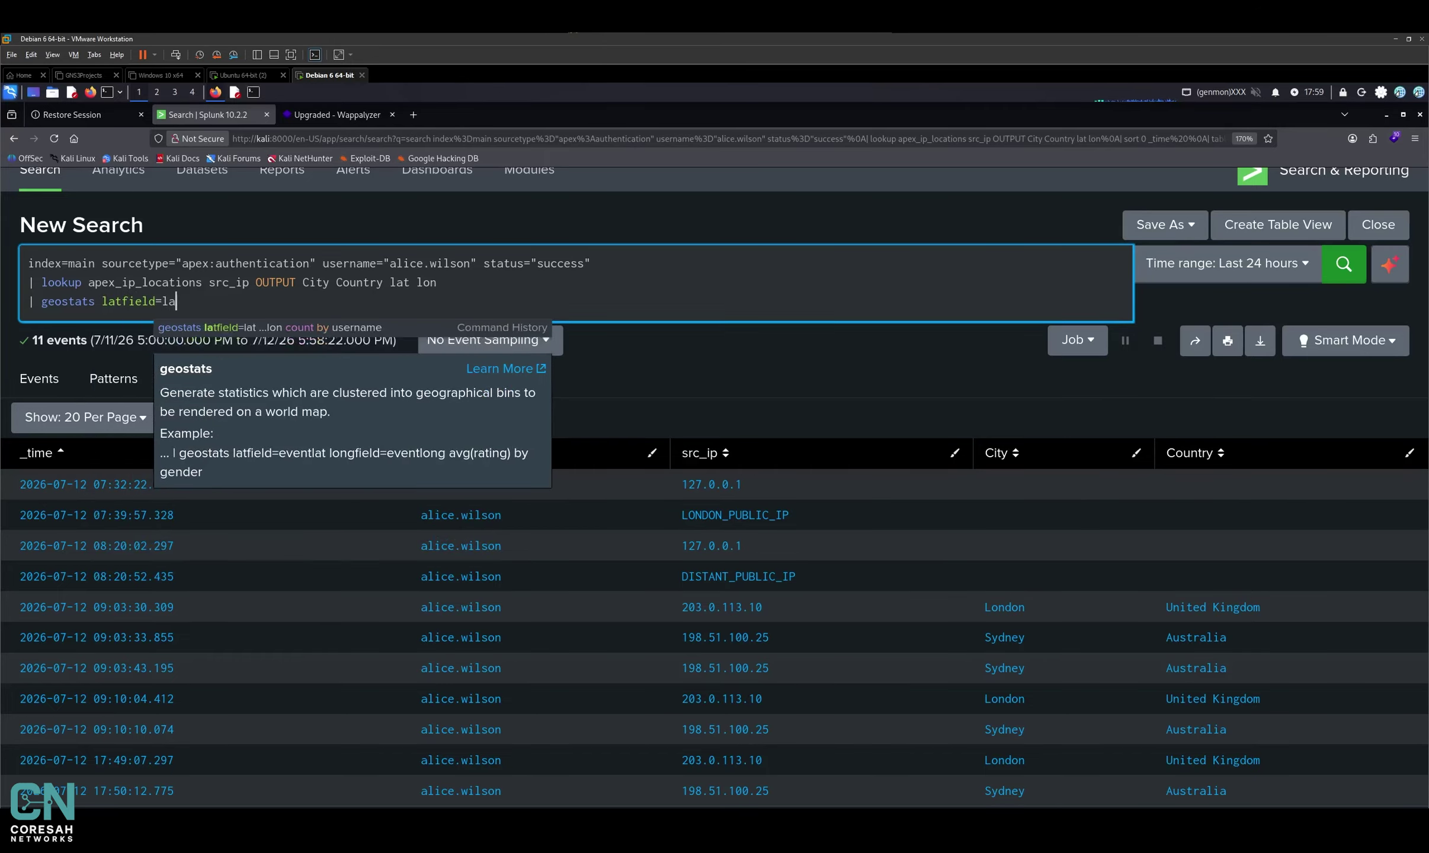
pyautogui.press('Escape')
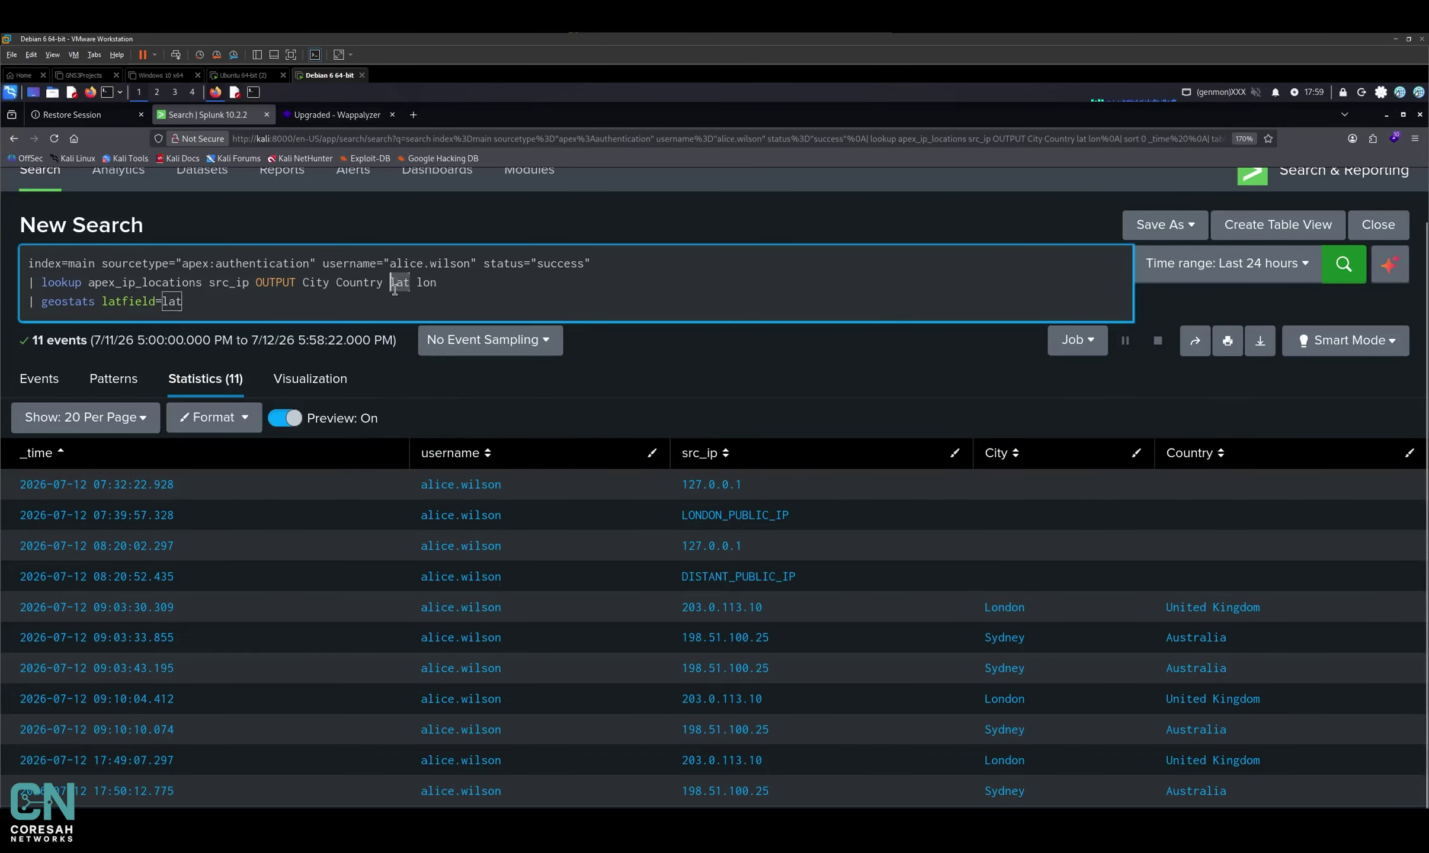
# Step: Finish the line with 'longfield=lon count by username' and run it to get 20 geobin rows
pyautogui.write('long')
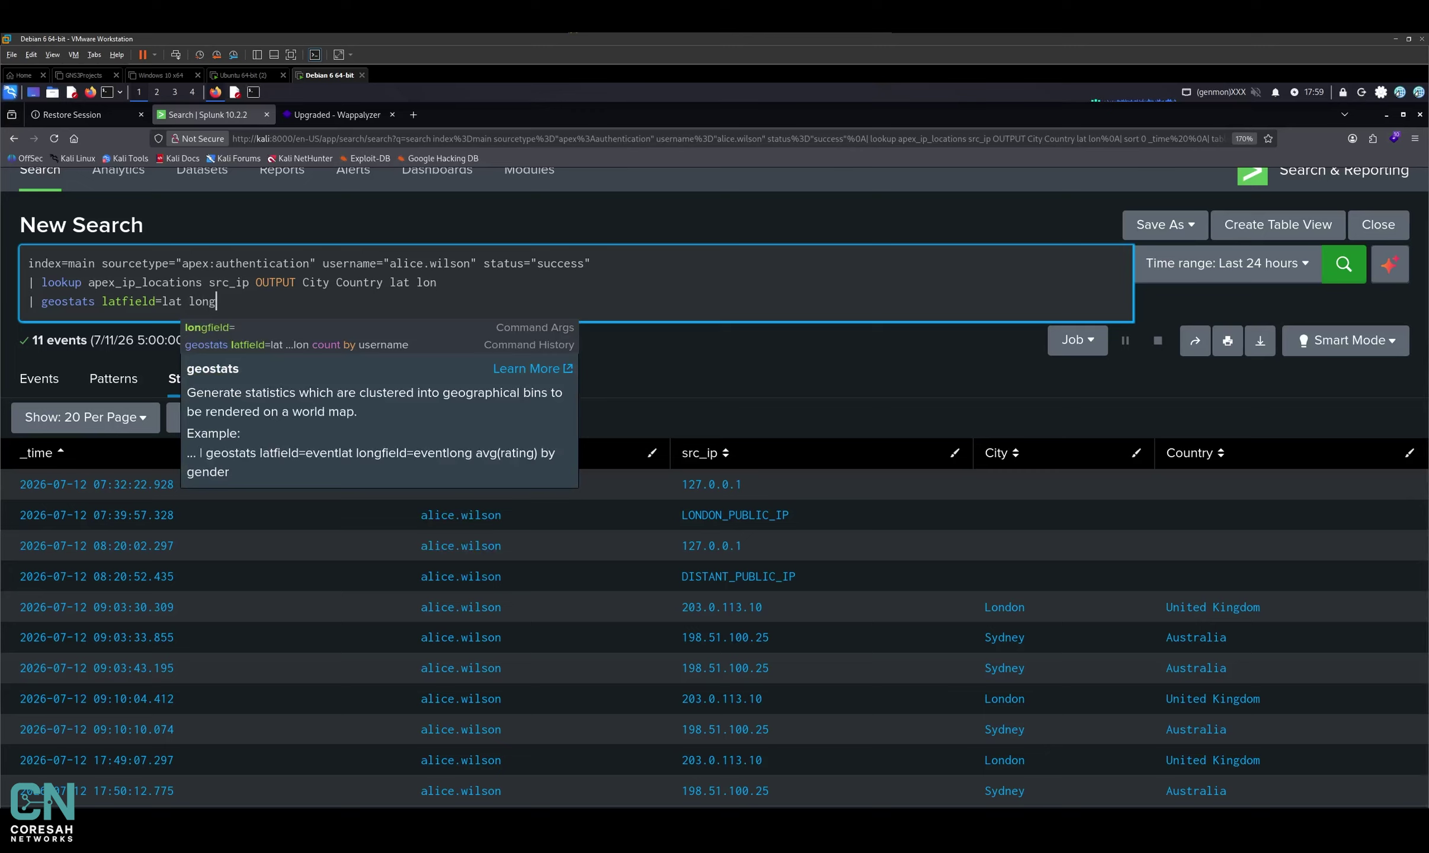
pyautogui.press('Down')
pyautogui.press('Return')
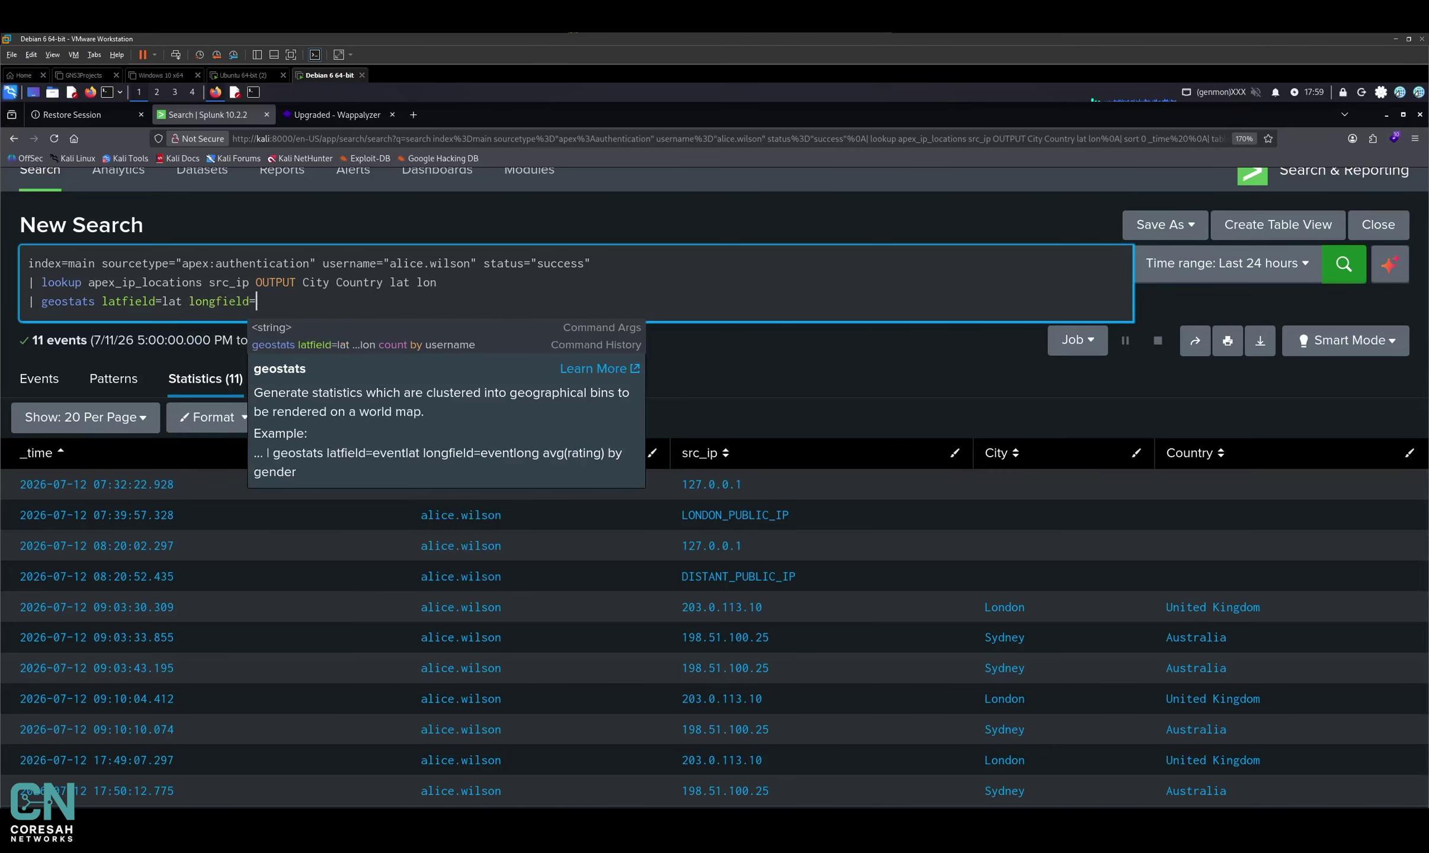
pyautogui.write('lon ')
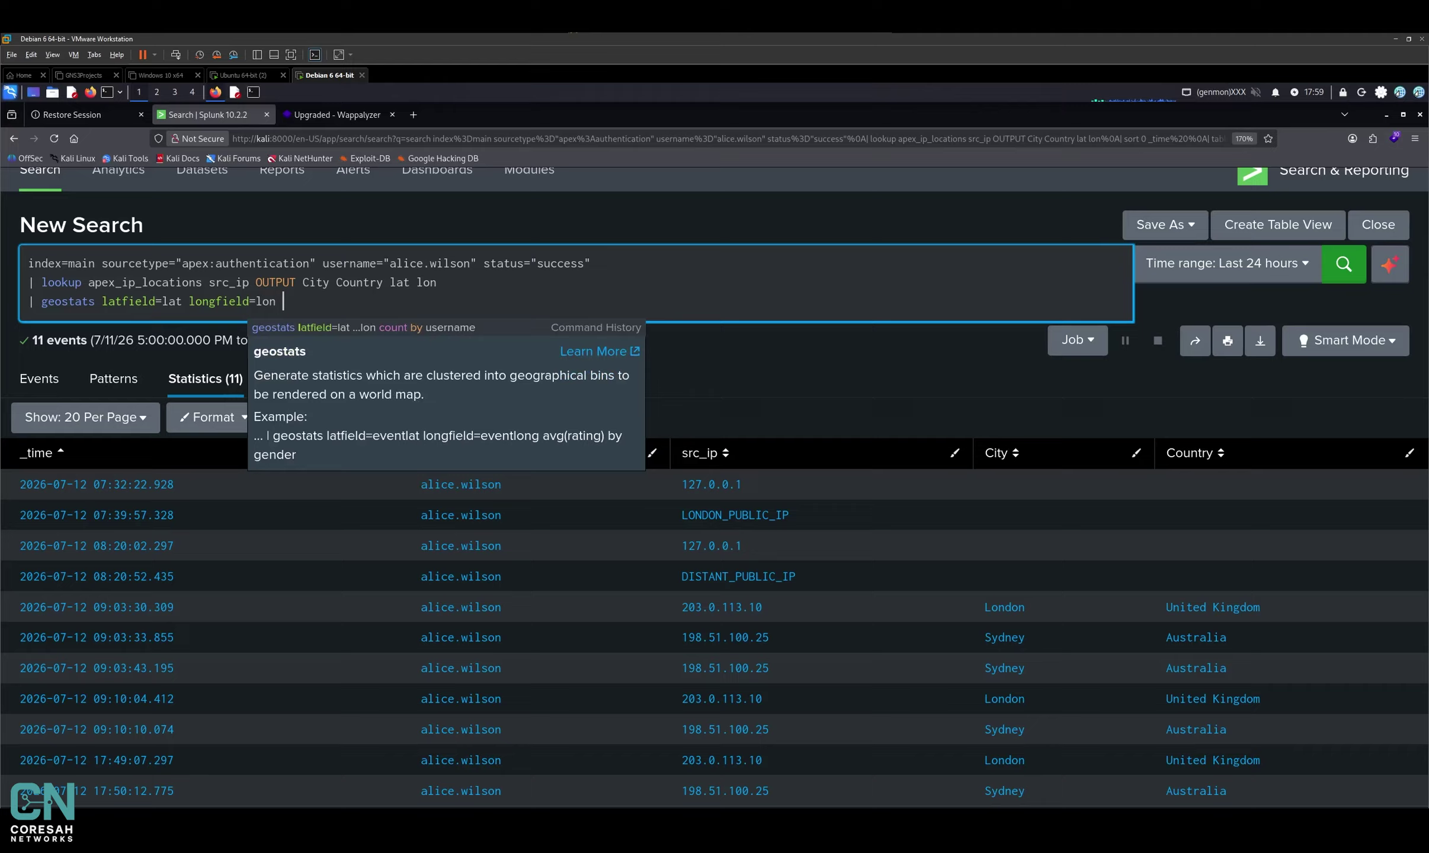
pyautogui.write('count by ')
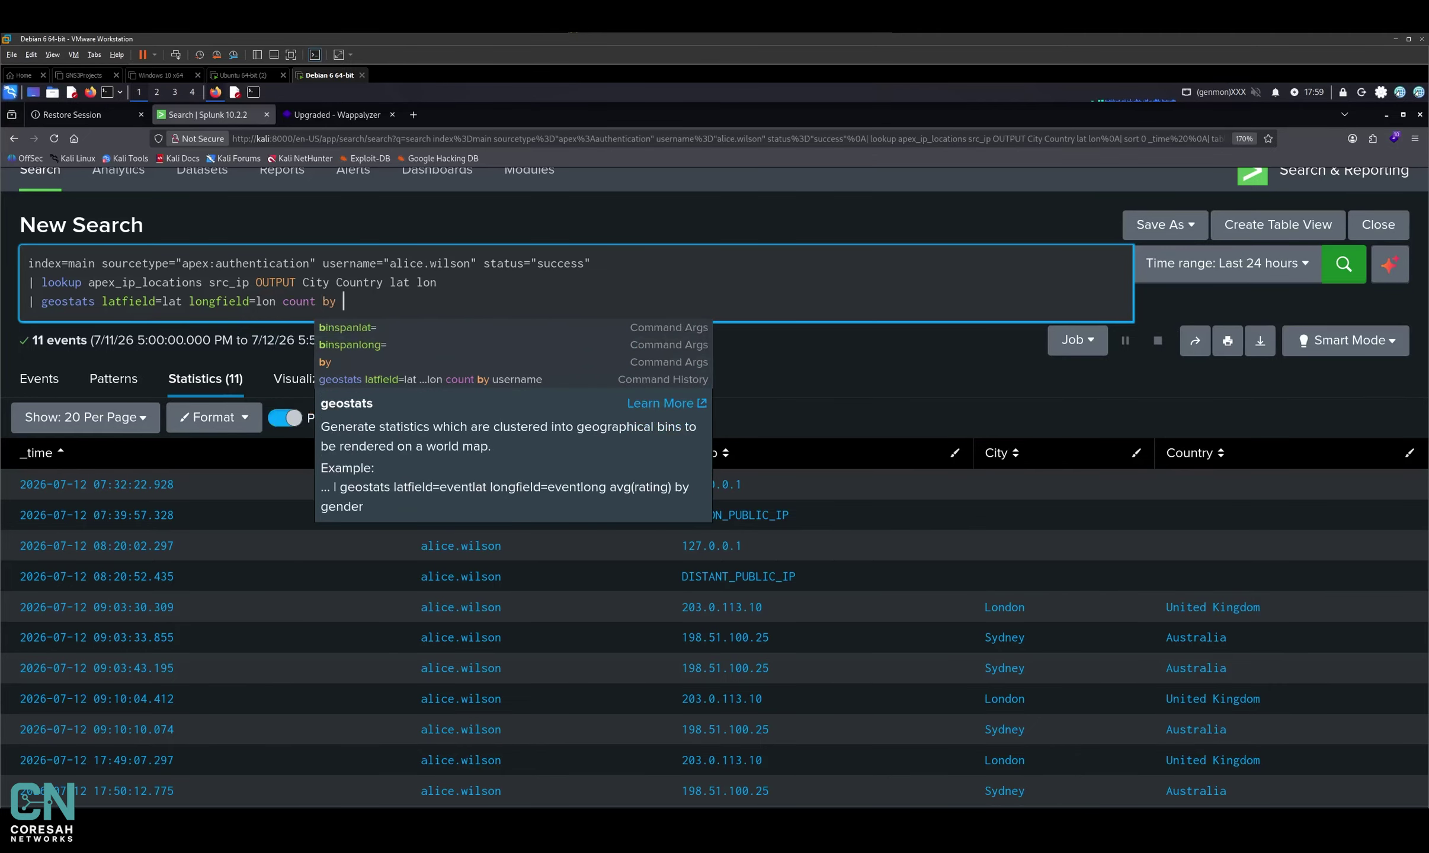
pyautogui.write('username')
pyautogui.press('Return')
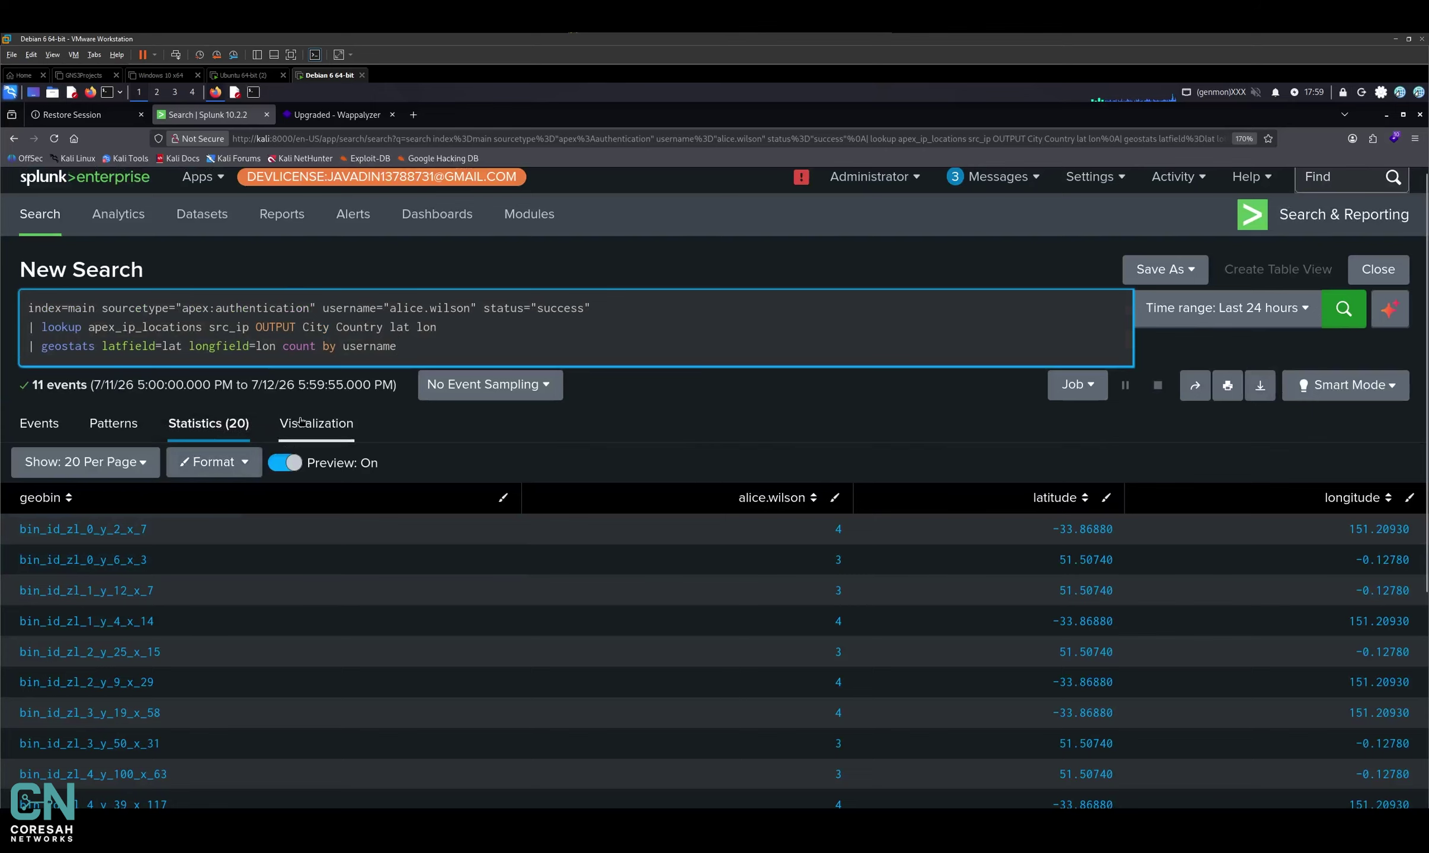
# Step: Show the results as a Cluster Map with bubbles over London and Sydney, after briefly trying Choropleth Map
pyautogui.click(313, 438)
pyautogui.scroll(-3, 313, 450)
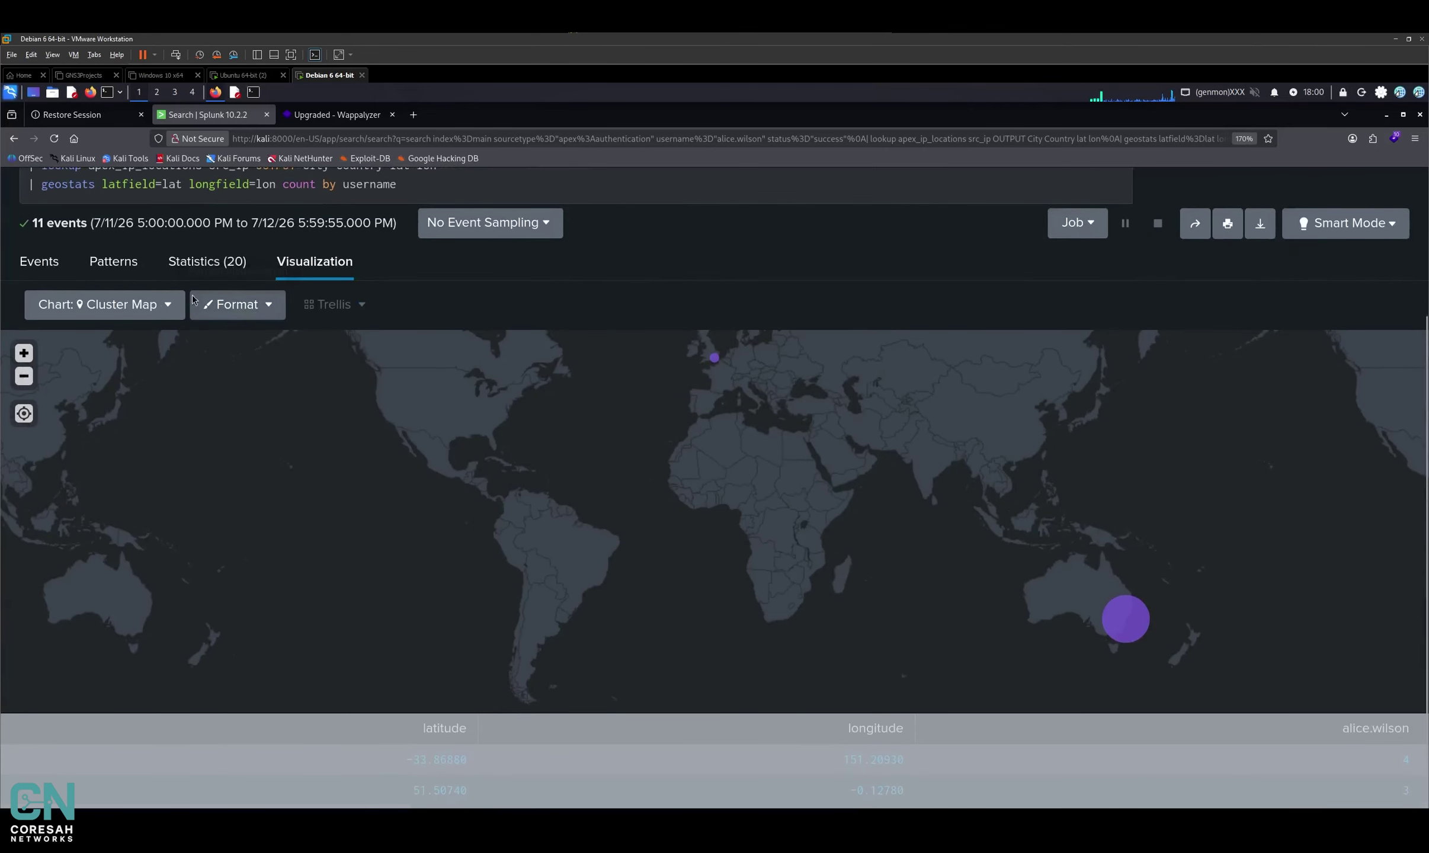
pyautogui.click(90, 305)
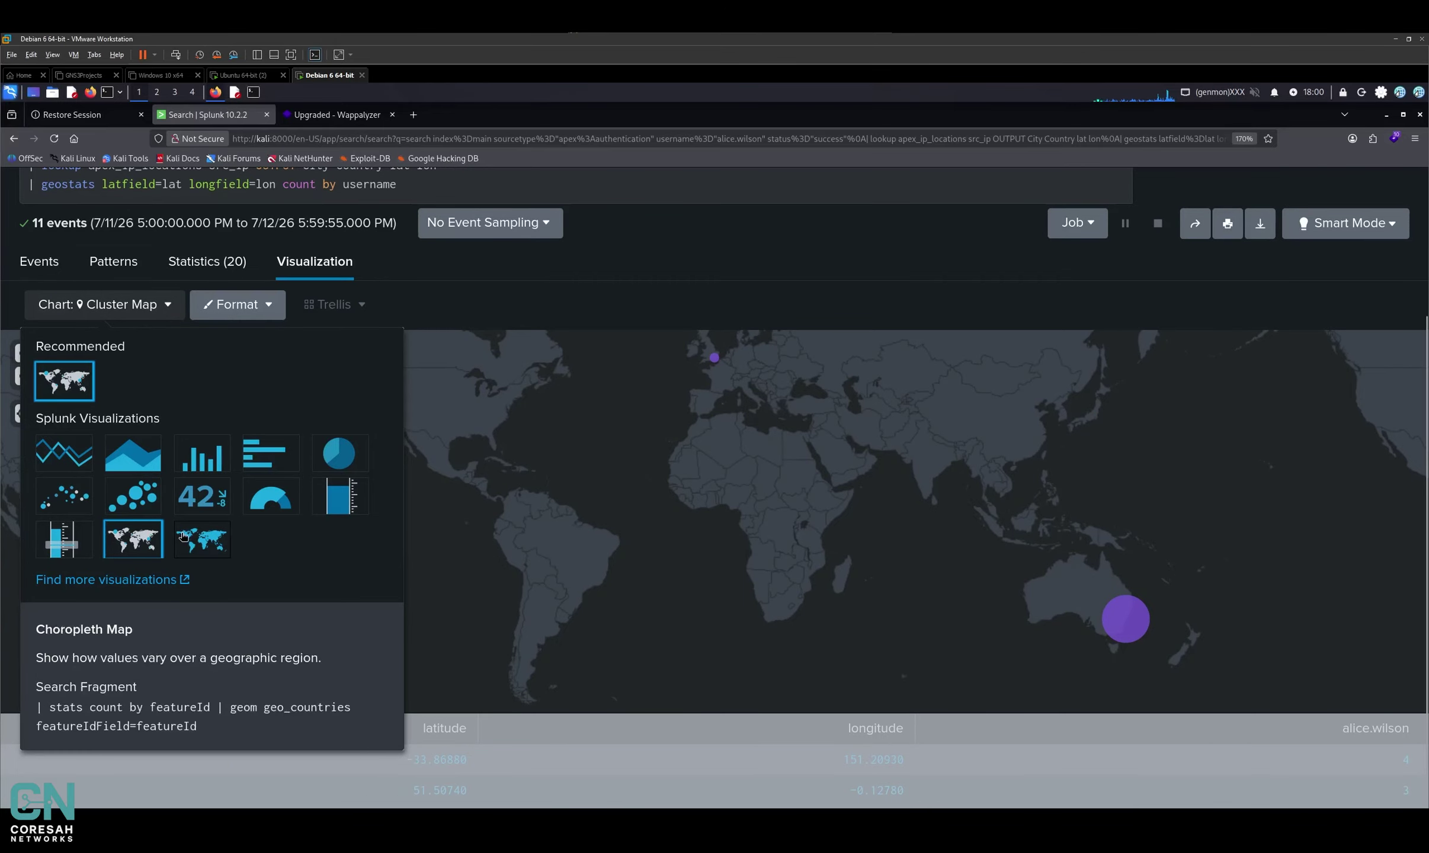
pyautogui.click(202, 539)
pyautogui.click(101, 365)
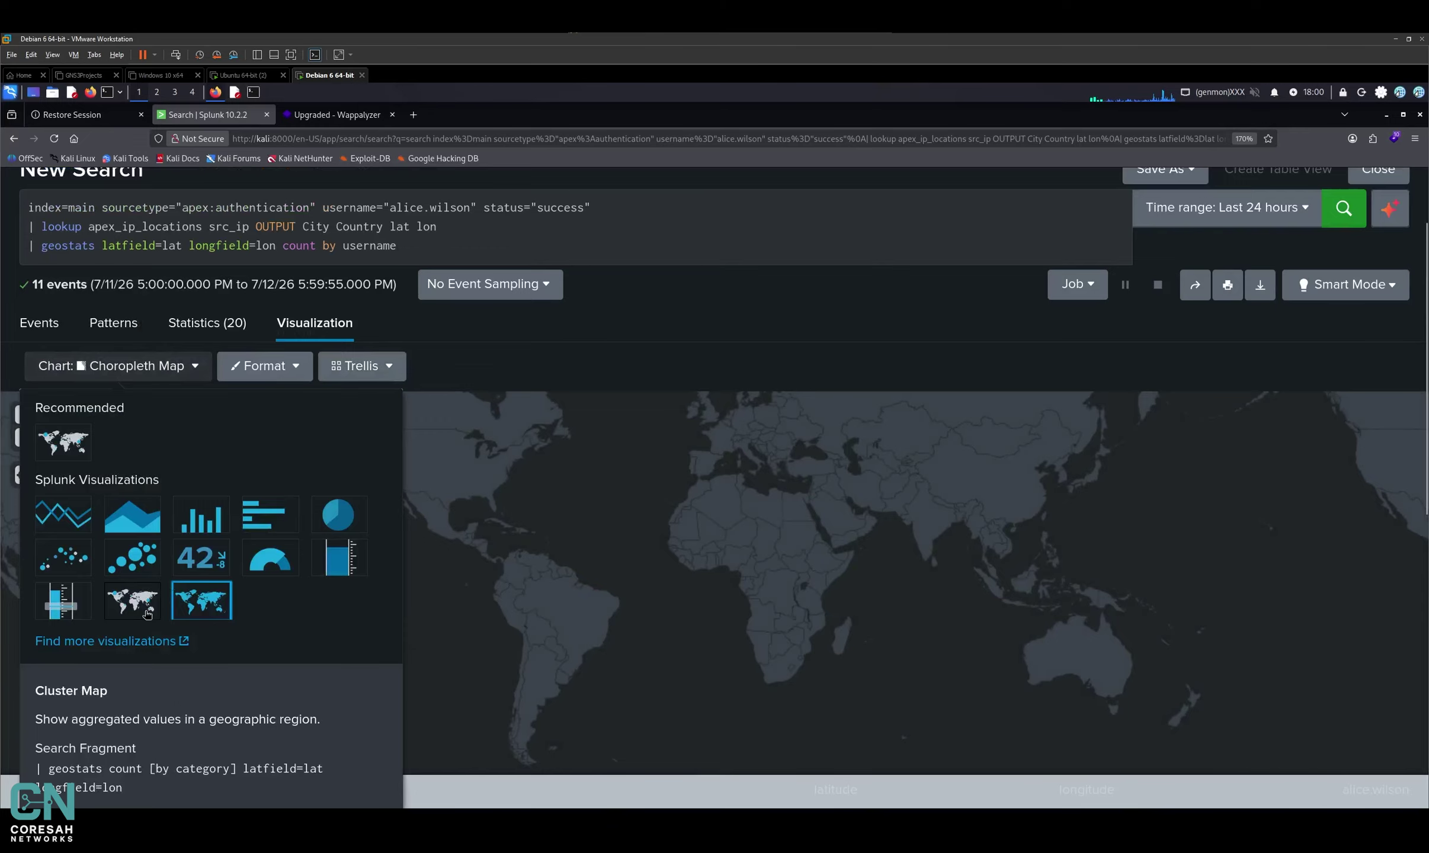
pyautogui.click(128, 597)
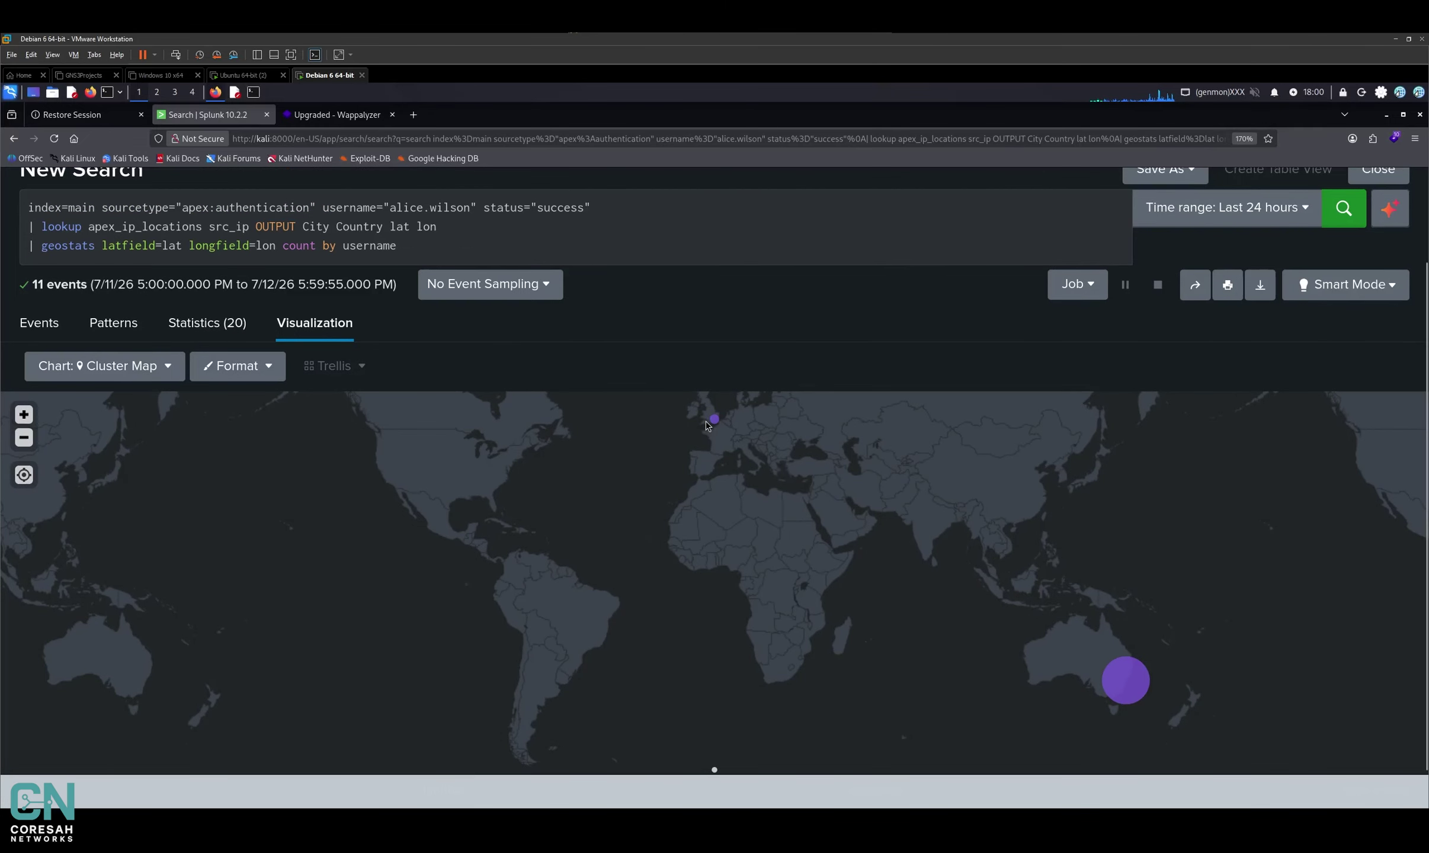
pyautogui.moveTo(715, 420)
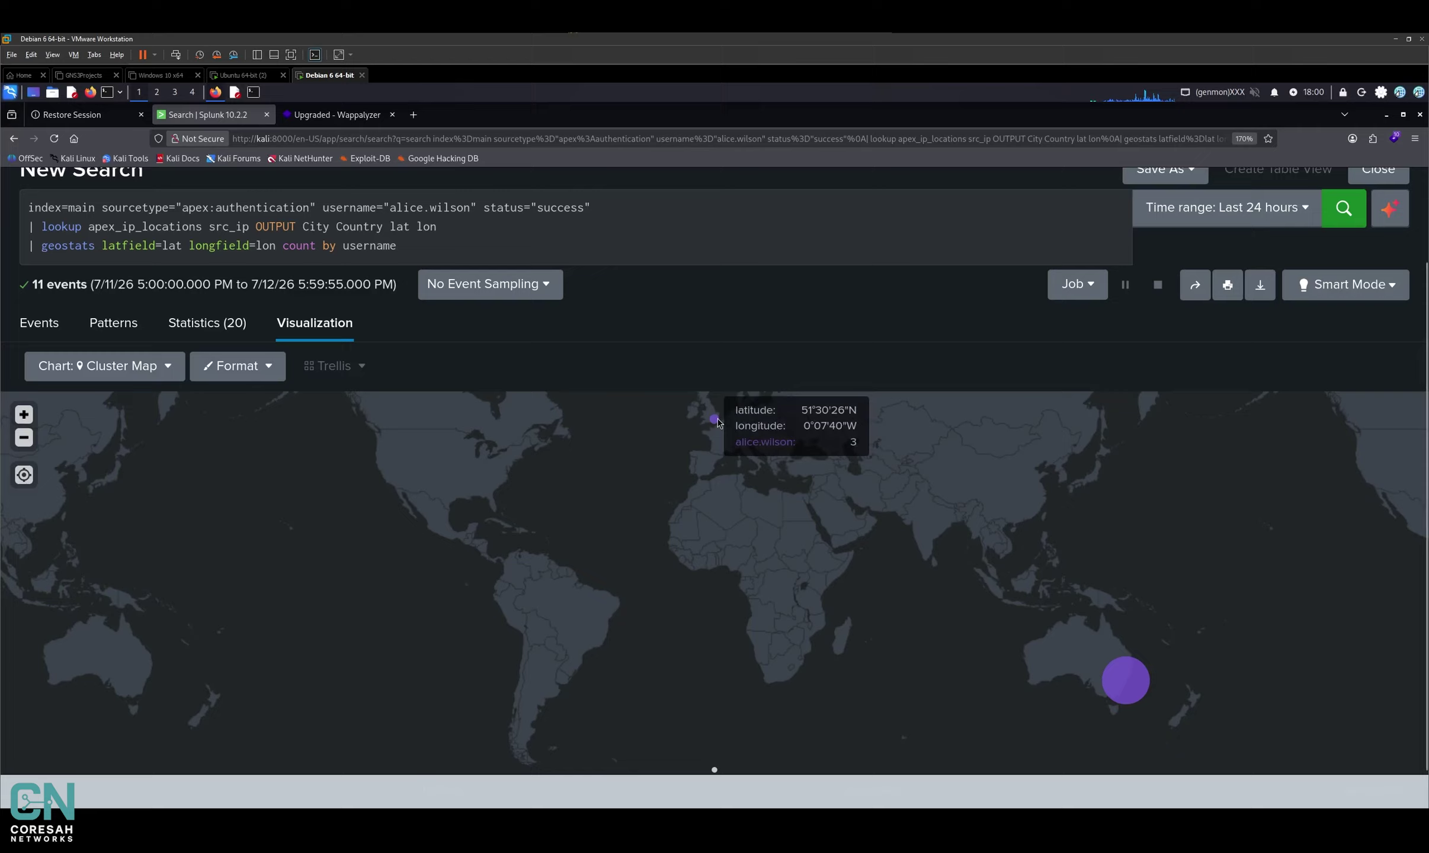
pyautogui.moveTo(1137, 690)
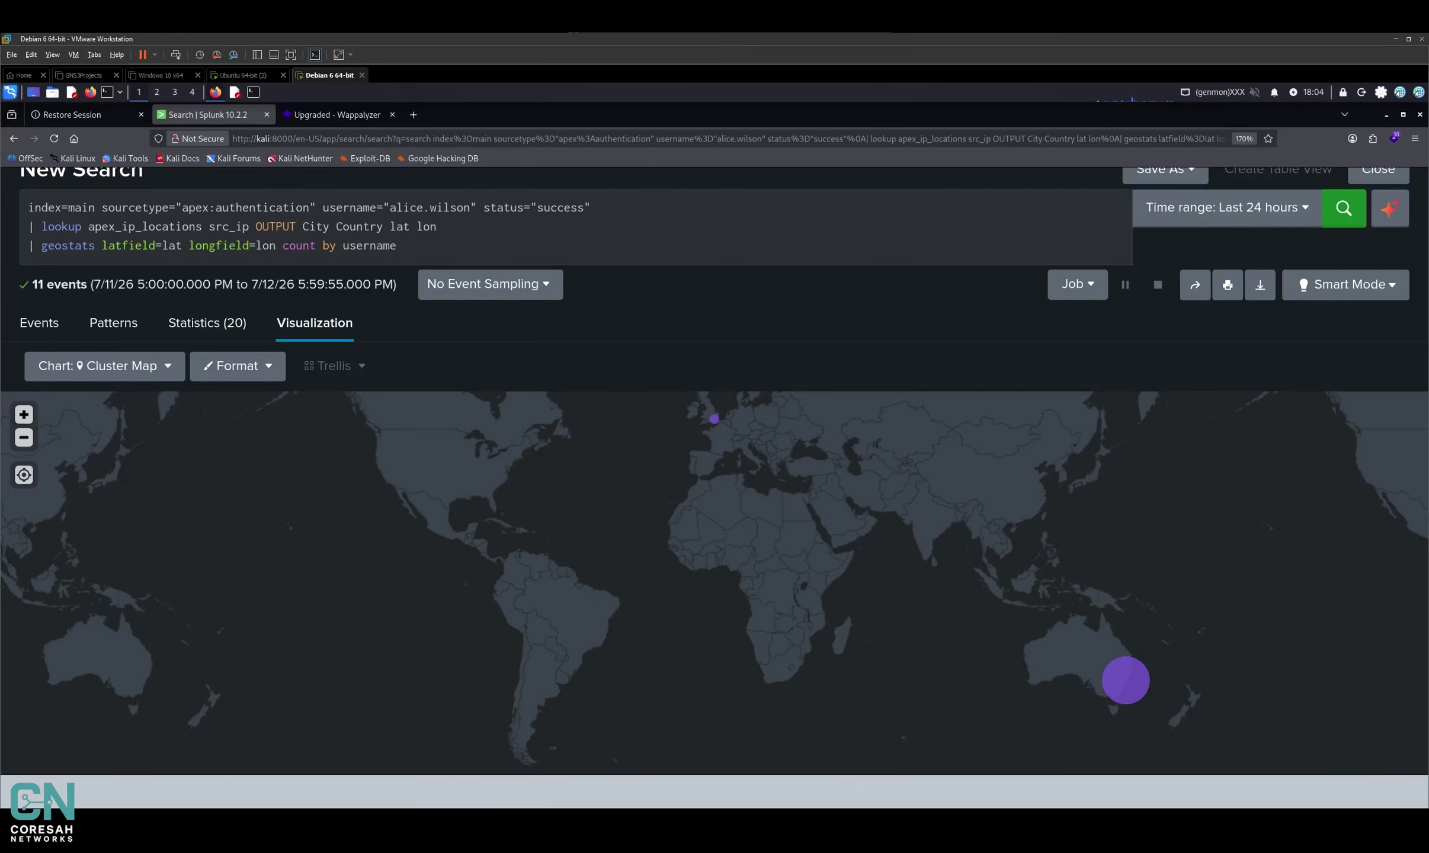
# Step: Replace the lookup and geostats lines with the filter src_ip="198.51.100.25"
pyautogui.click(377, 245)
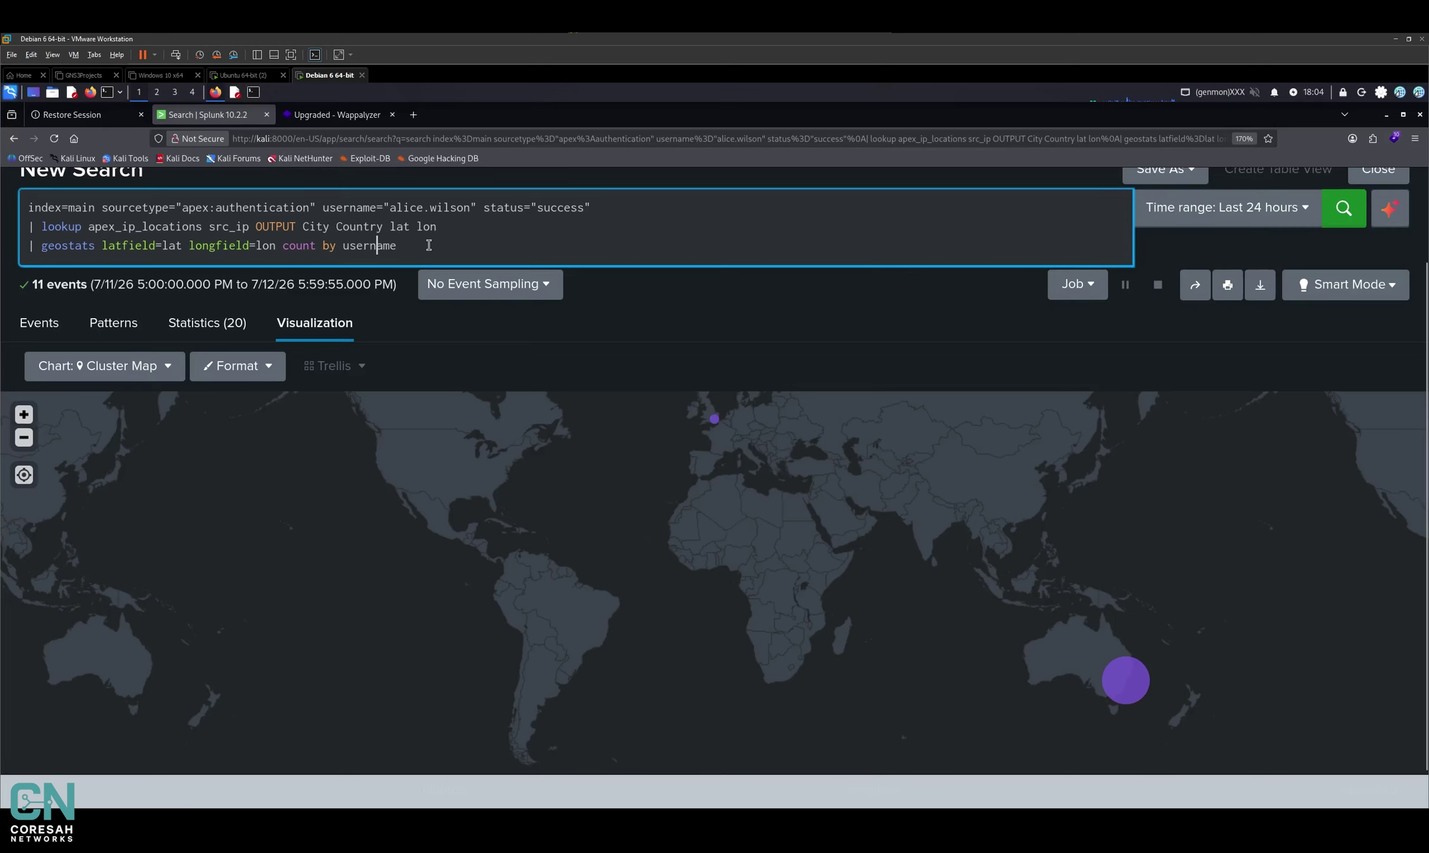
pyautogui.hotkey('ctrl', 'a')
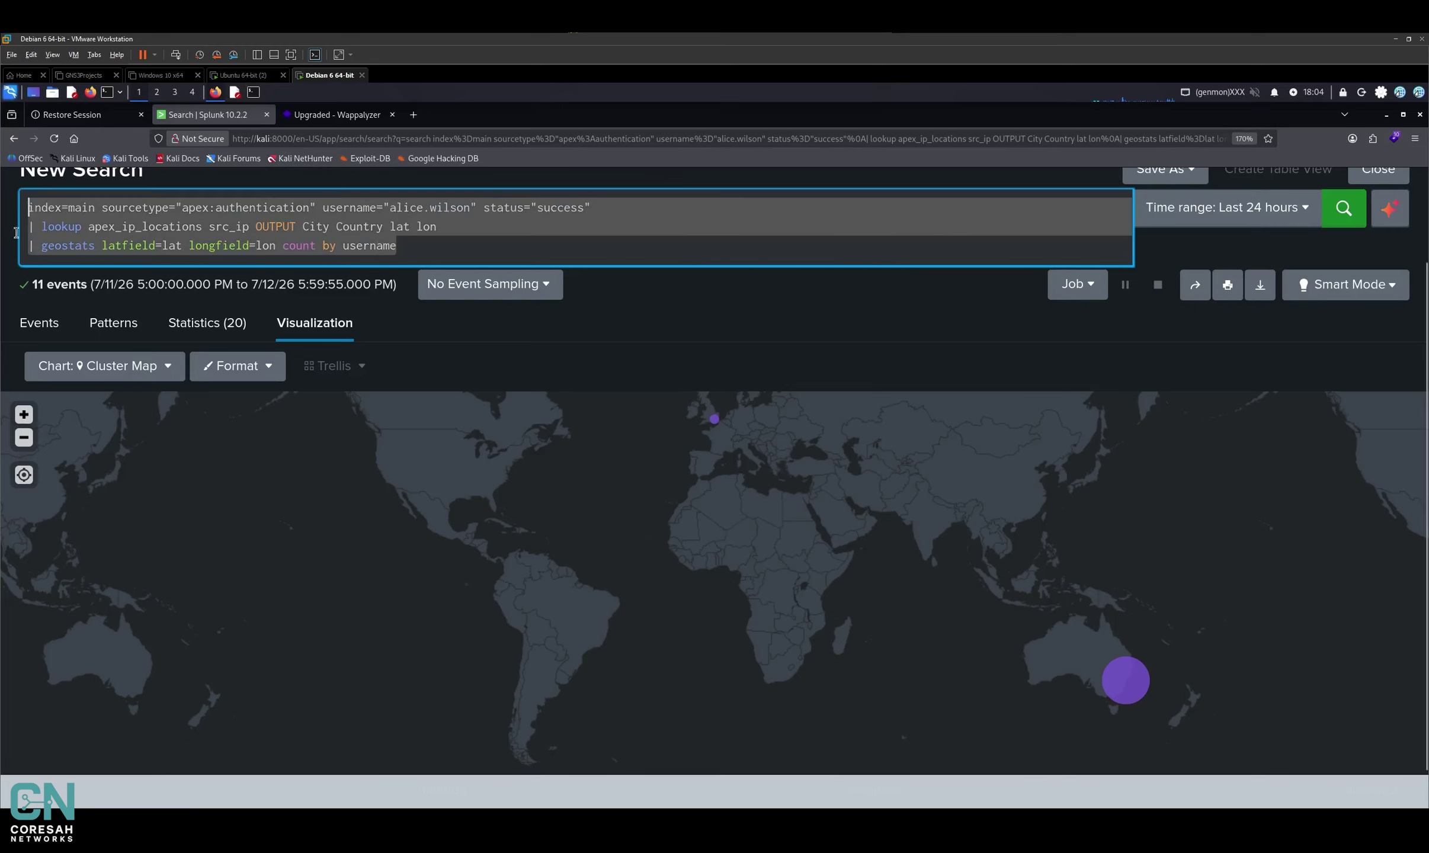
pyautogui.moveTo(17, 233); pyautogui.dragTo(20, 231)
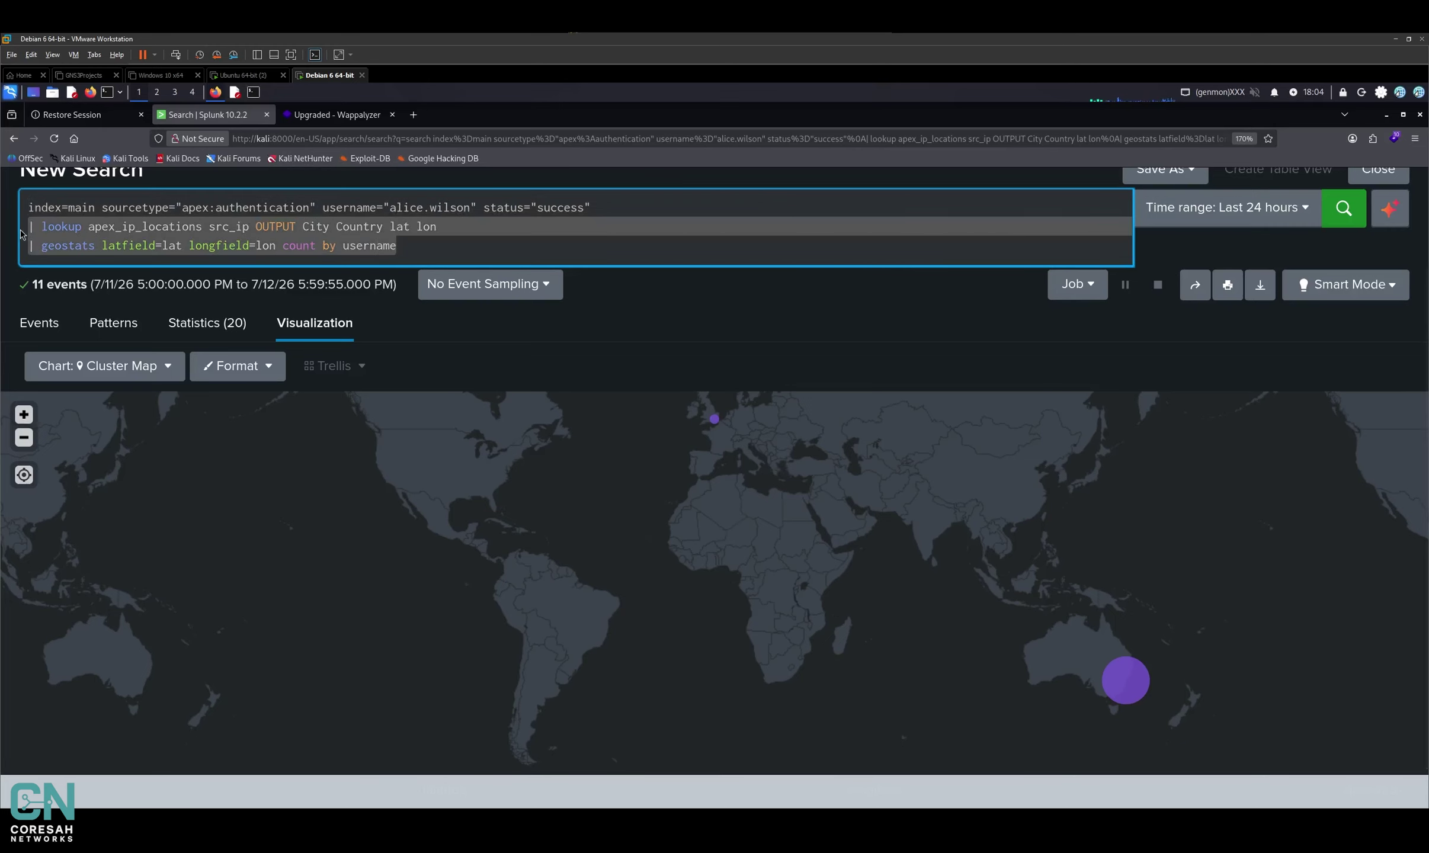
pyautogui.write('src_')
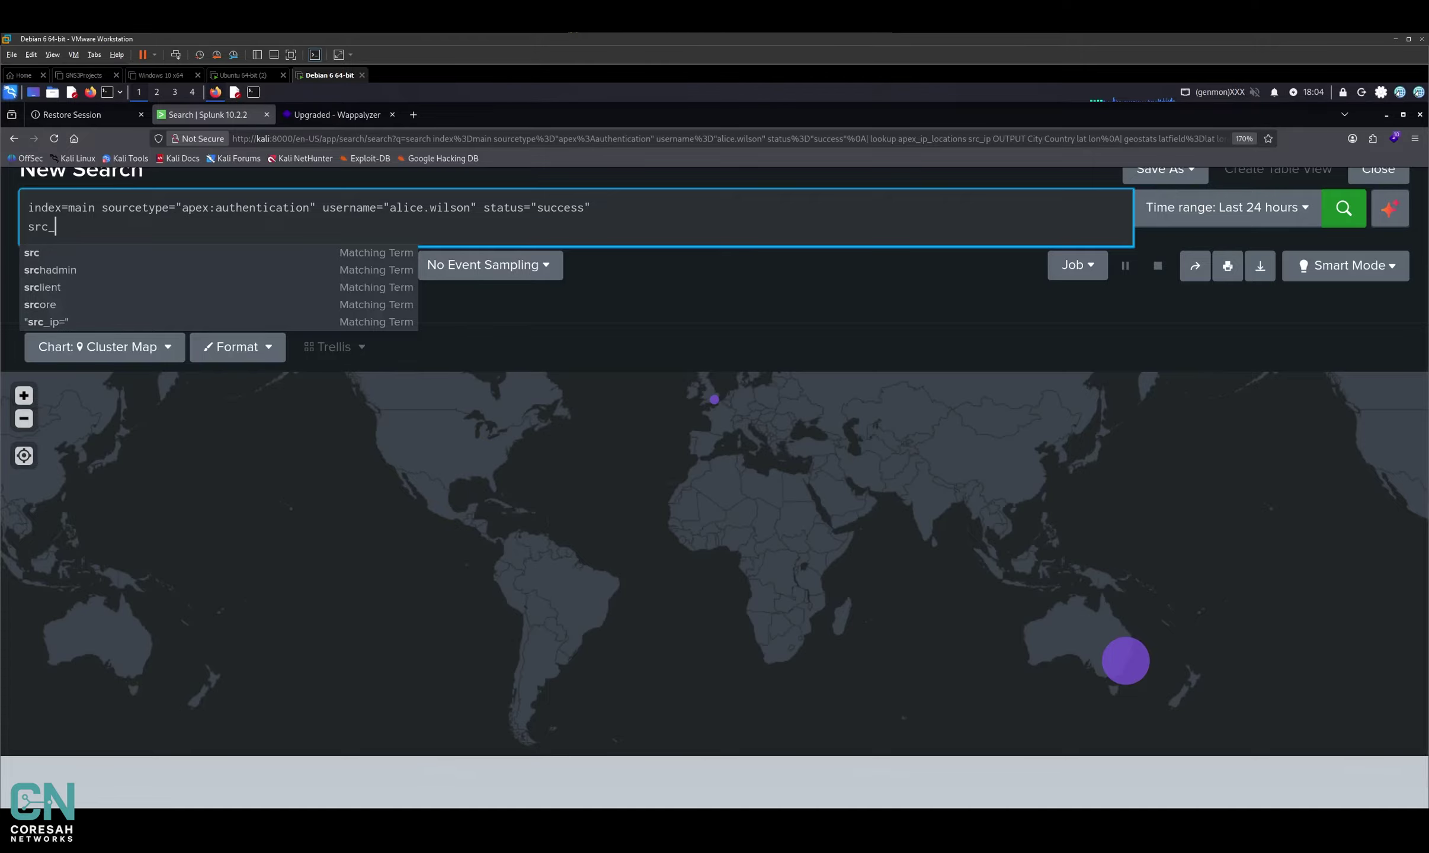
pyautogui.write('ip=')
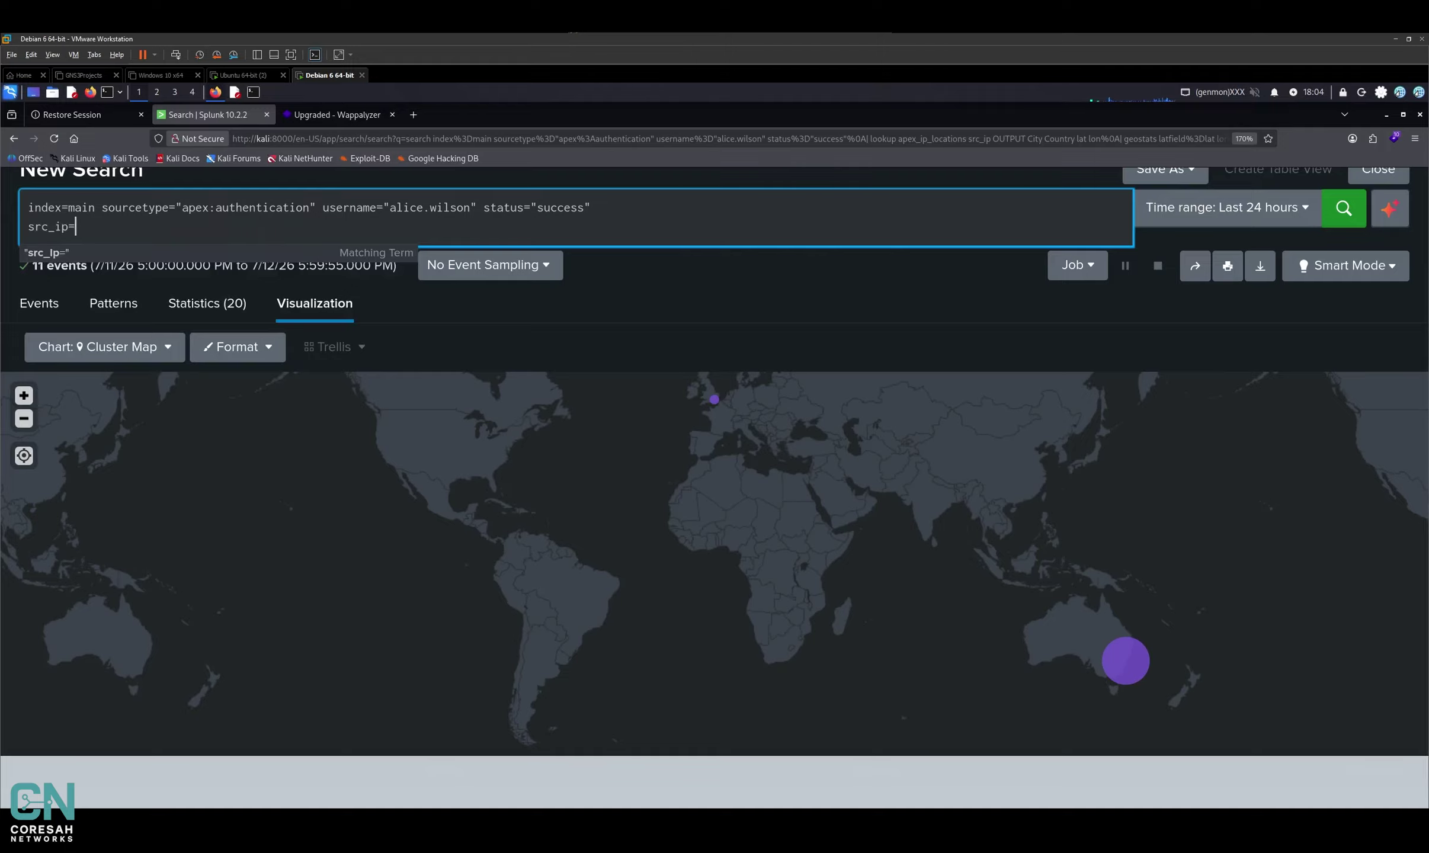
pyautogui.write('"192')
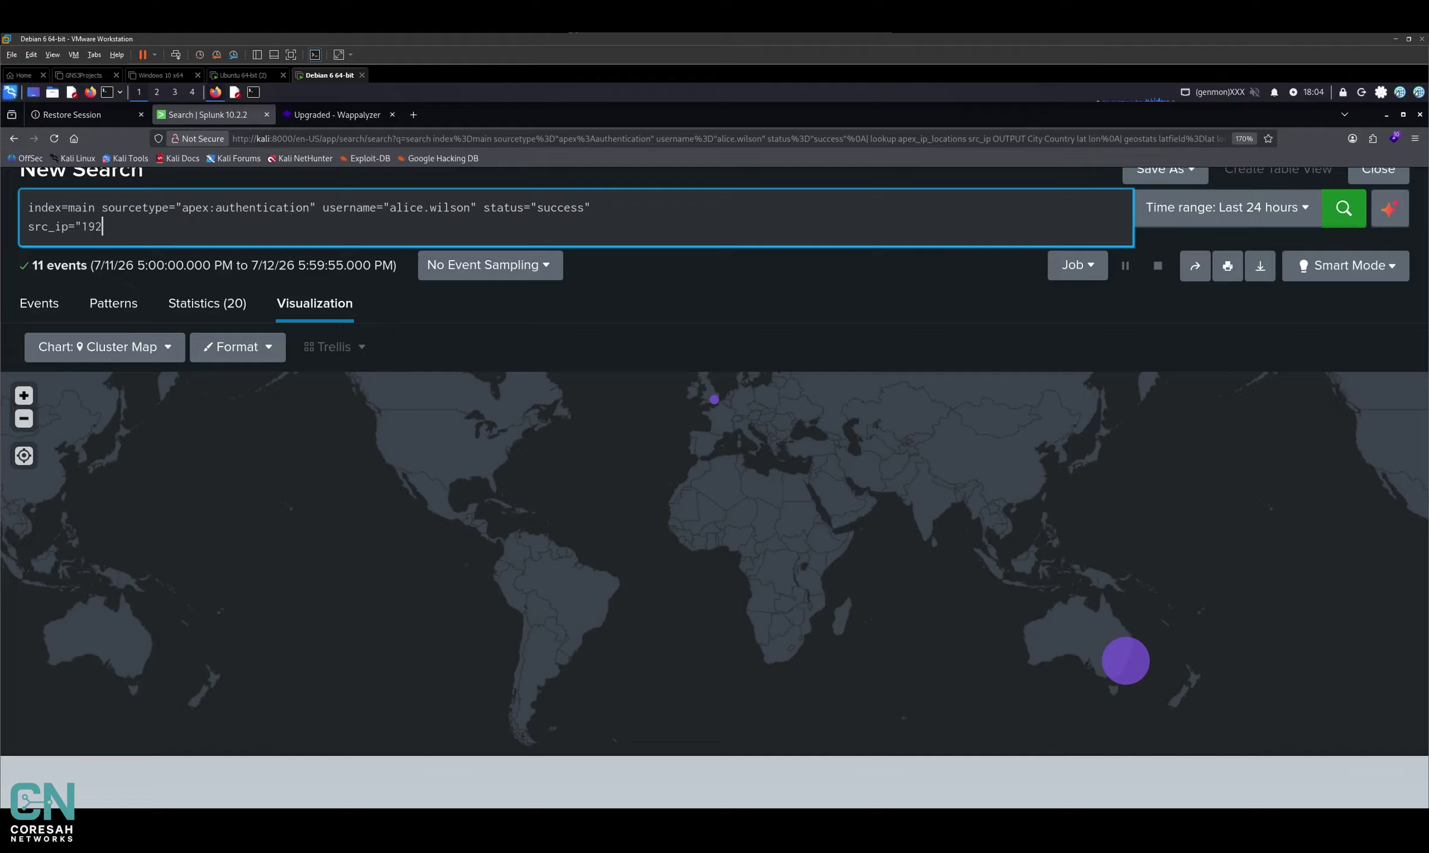
pyautogui.press('BackSpace')
pyautogui.write('8.51.100.25"')
# Step: Add '| stats count values(username) as users by src_ip', run it, and view the one-row statistics table
pyautogui.hotkey('shift', 'Return')
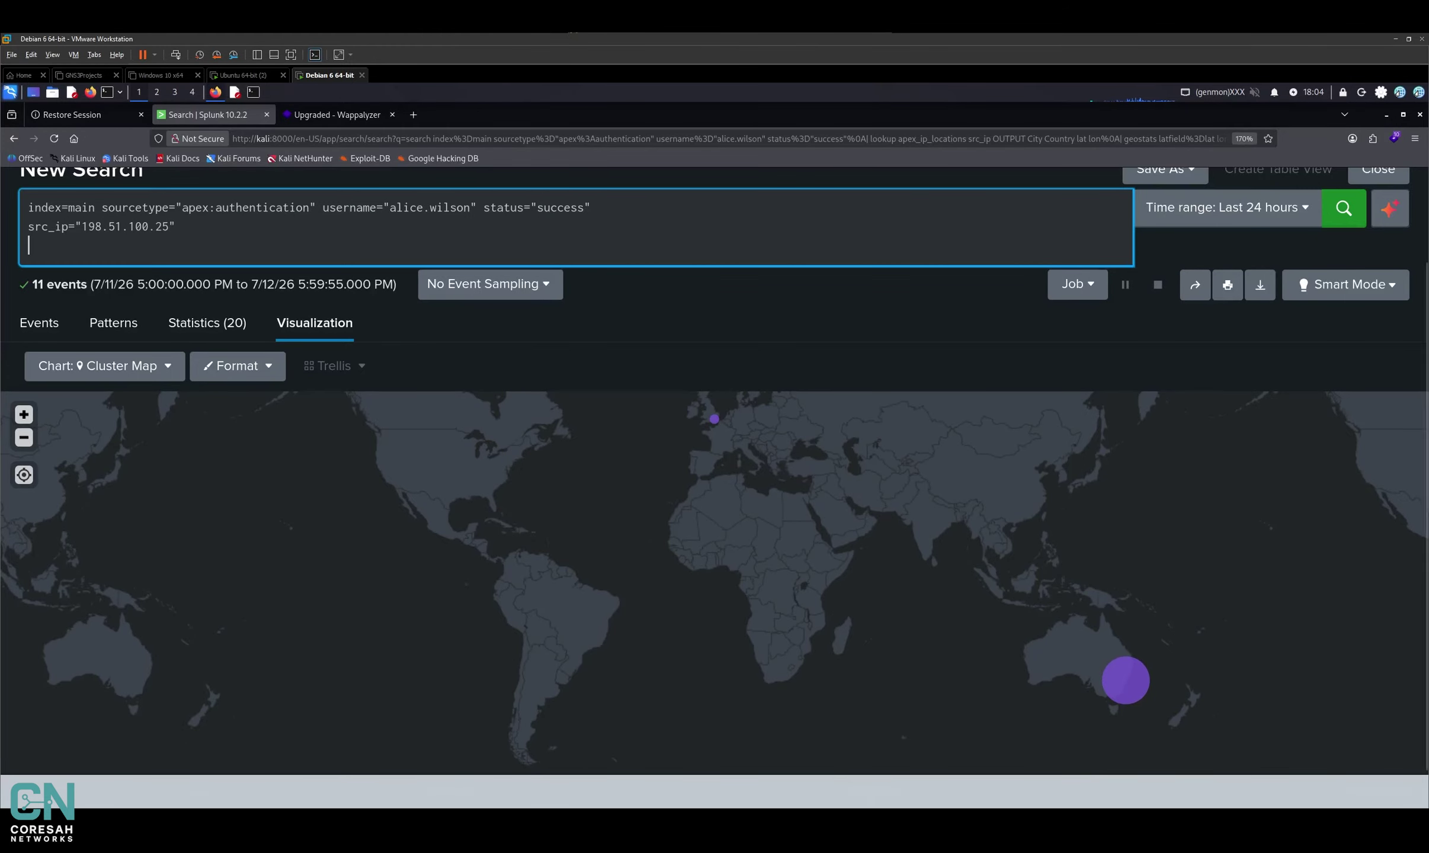
pyautogui.write('"')
pyautogui.press('BackSpace')
pyautogui.write('| sta')
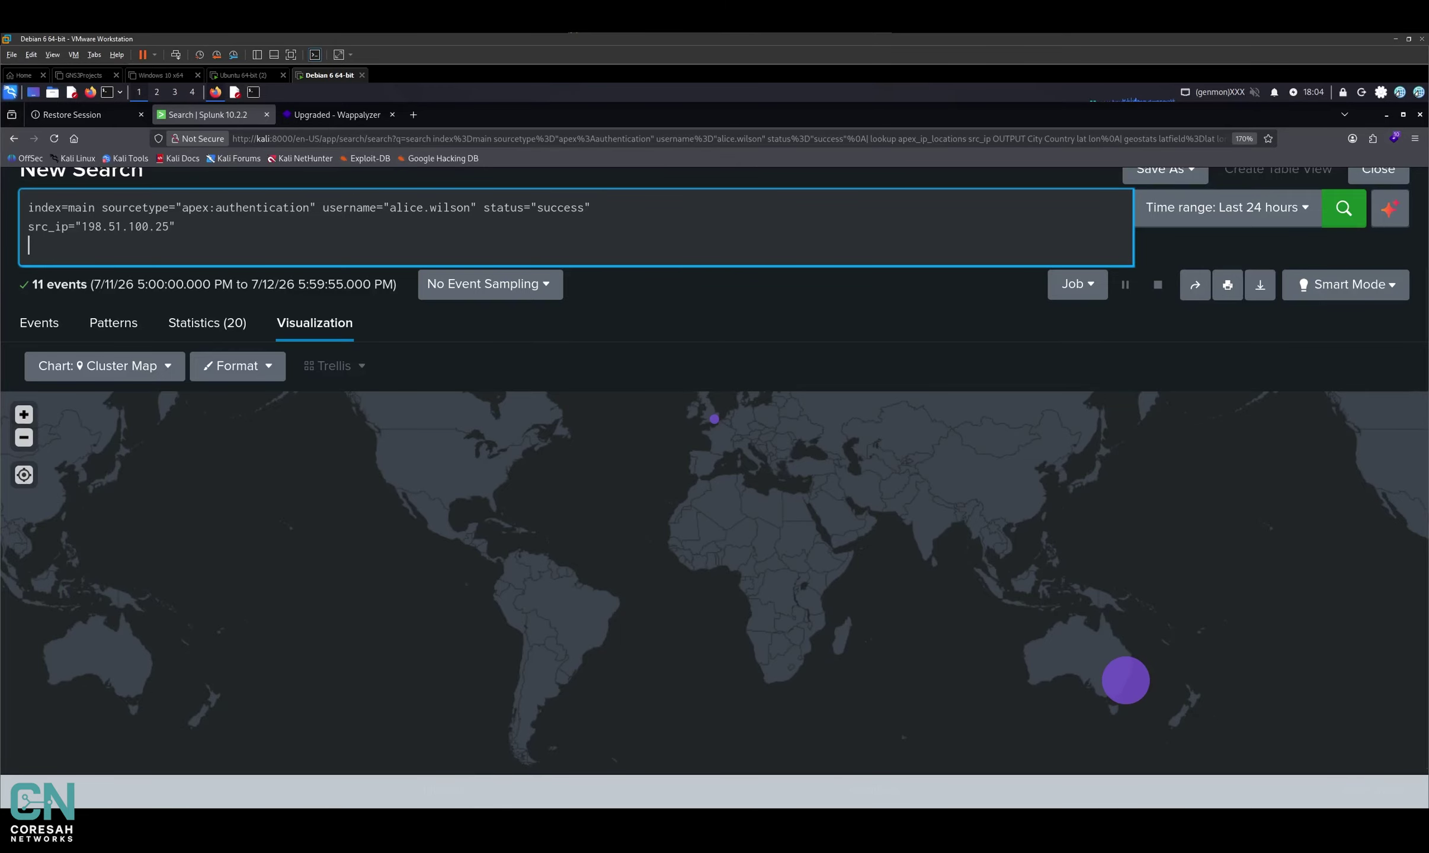
pyautogui.write('ts countb by')
pyautogui.press('BackSpace')
pyautogui.press('BackSpace')
pyautogui.press('BackSpace')
pyautogui.press('BackSpace')
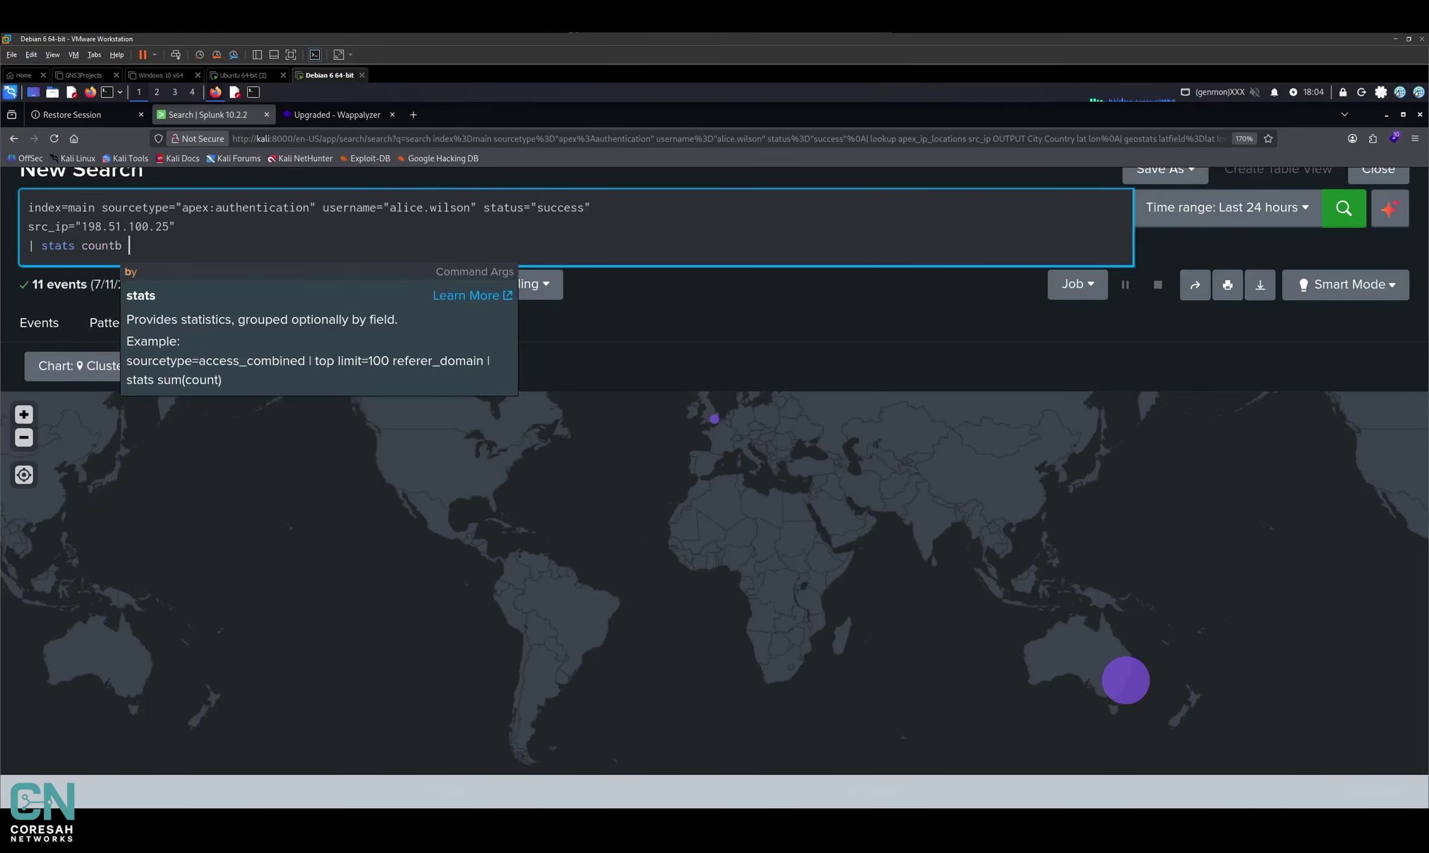
pyautogui.write('by')
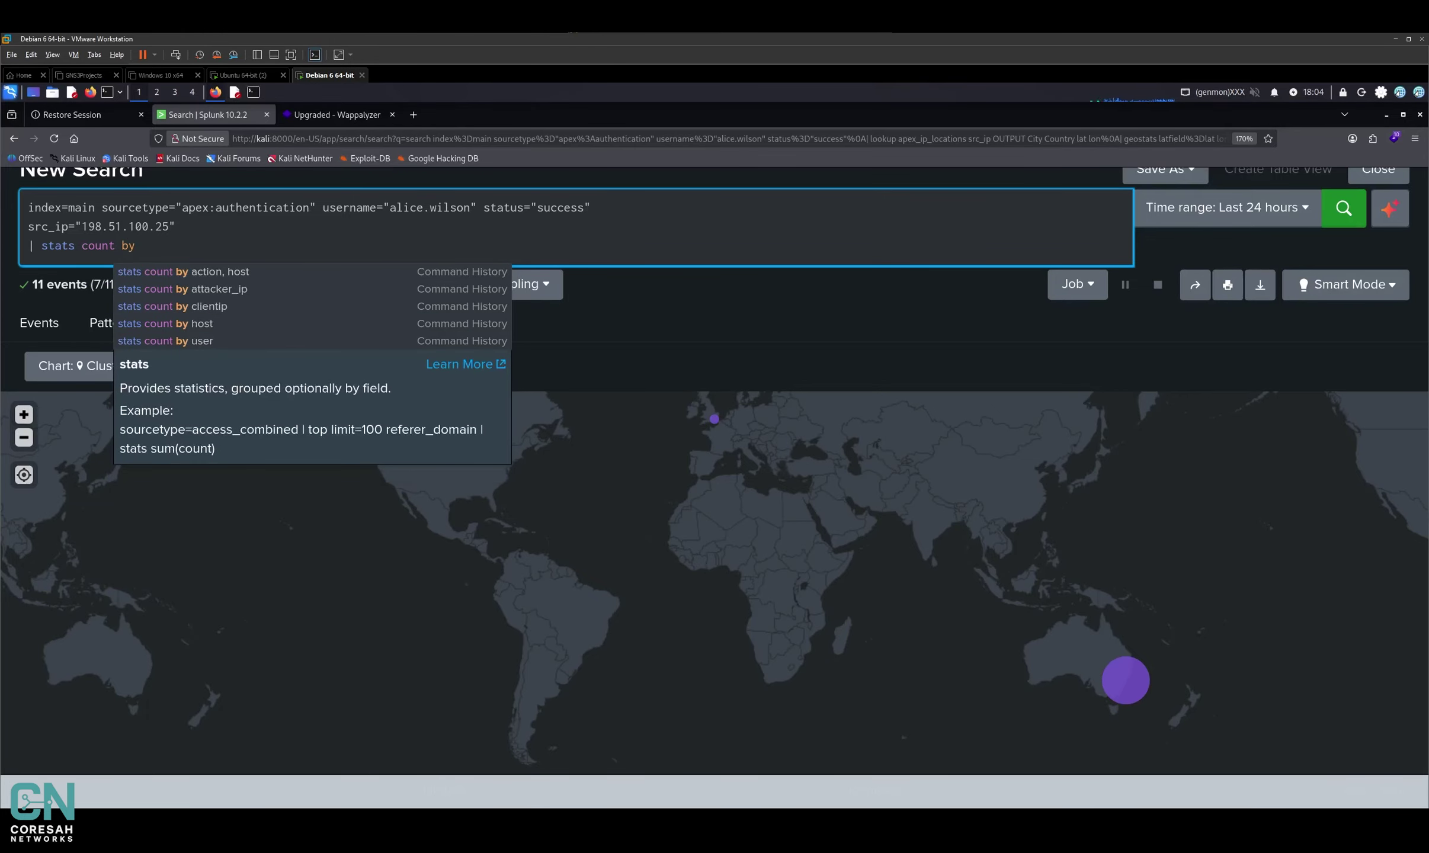
pyautogui.press('BackSpace')
pyautogui.press('BackSpace')
pyautogui.write('val')
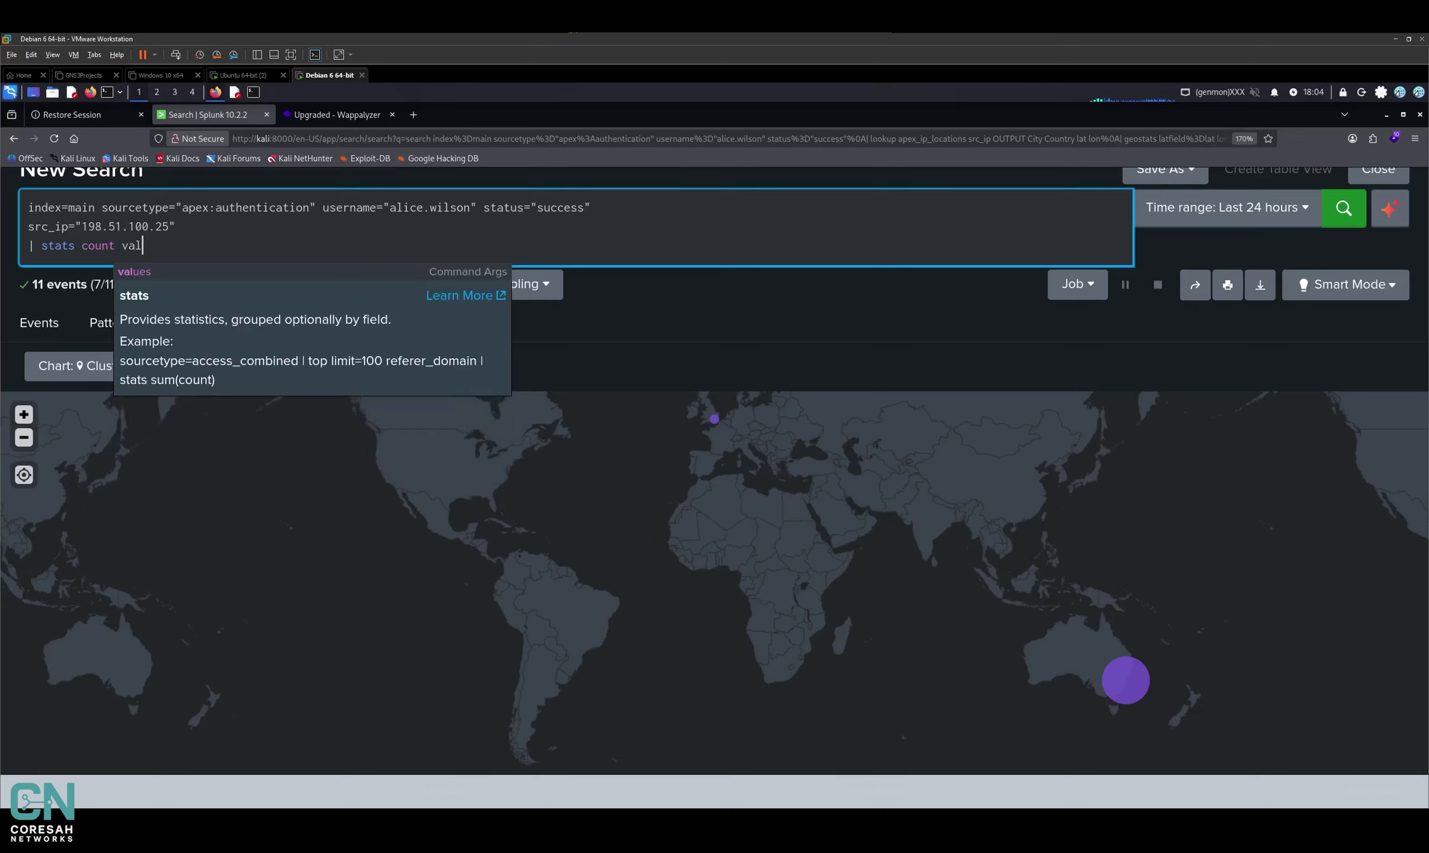
pyautogui.write('ues(use')
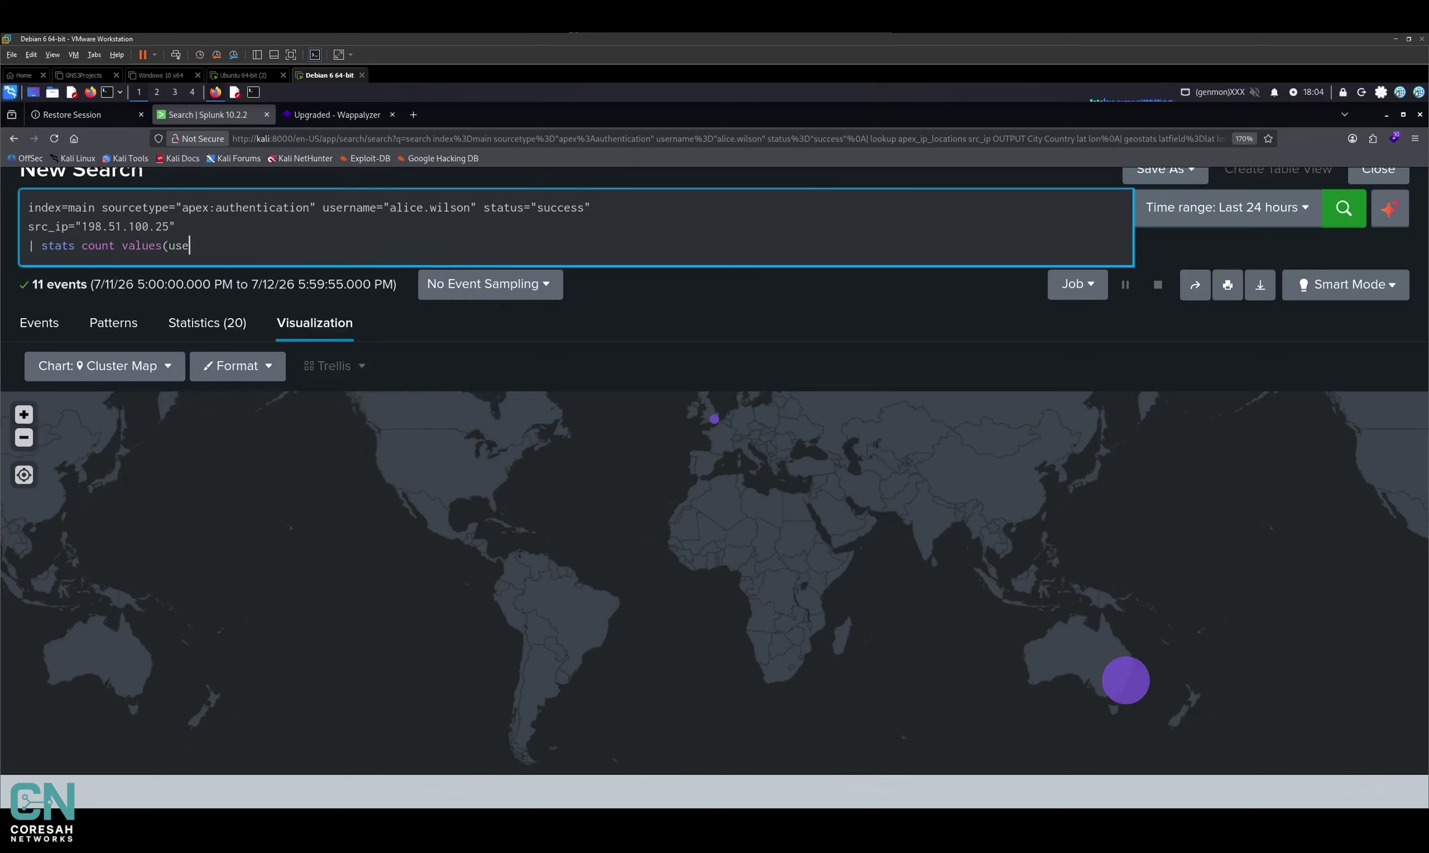
pyautogui.write('rname) as users by st')
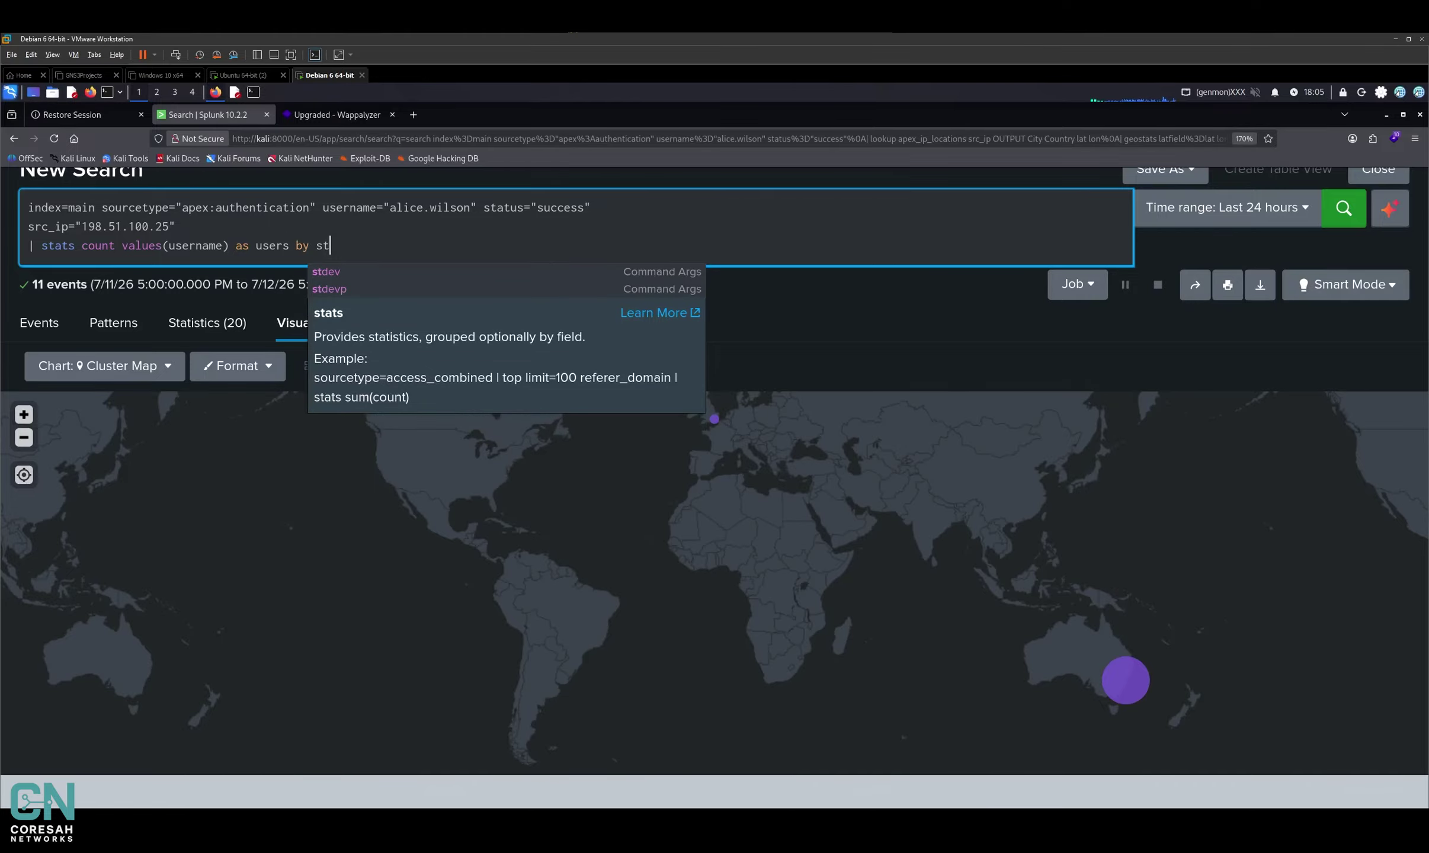
pyautogui.write('rc_ip')
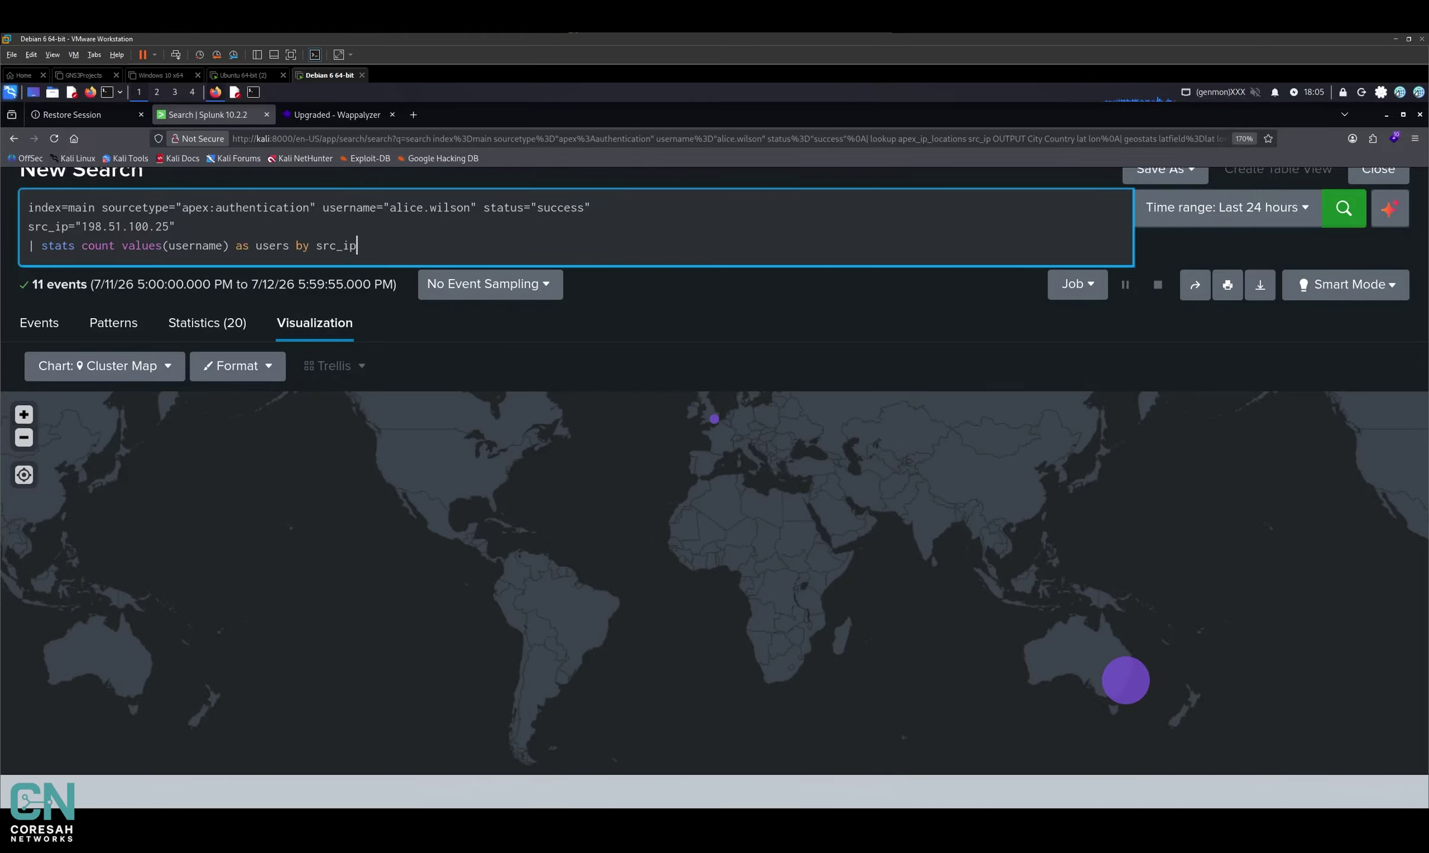
pyautogui.press('Return')
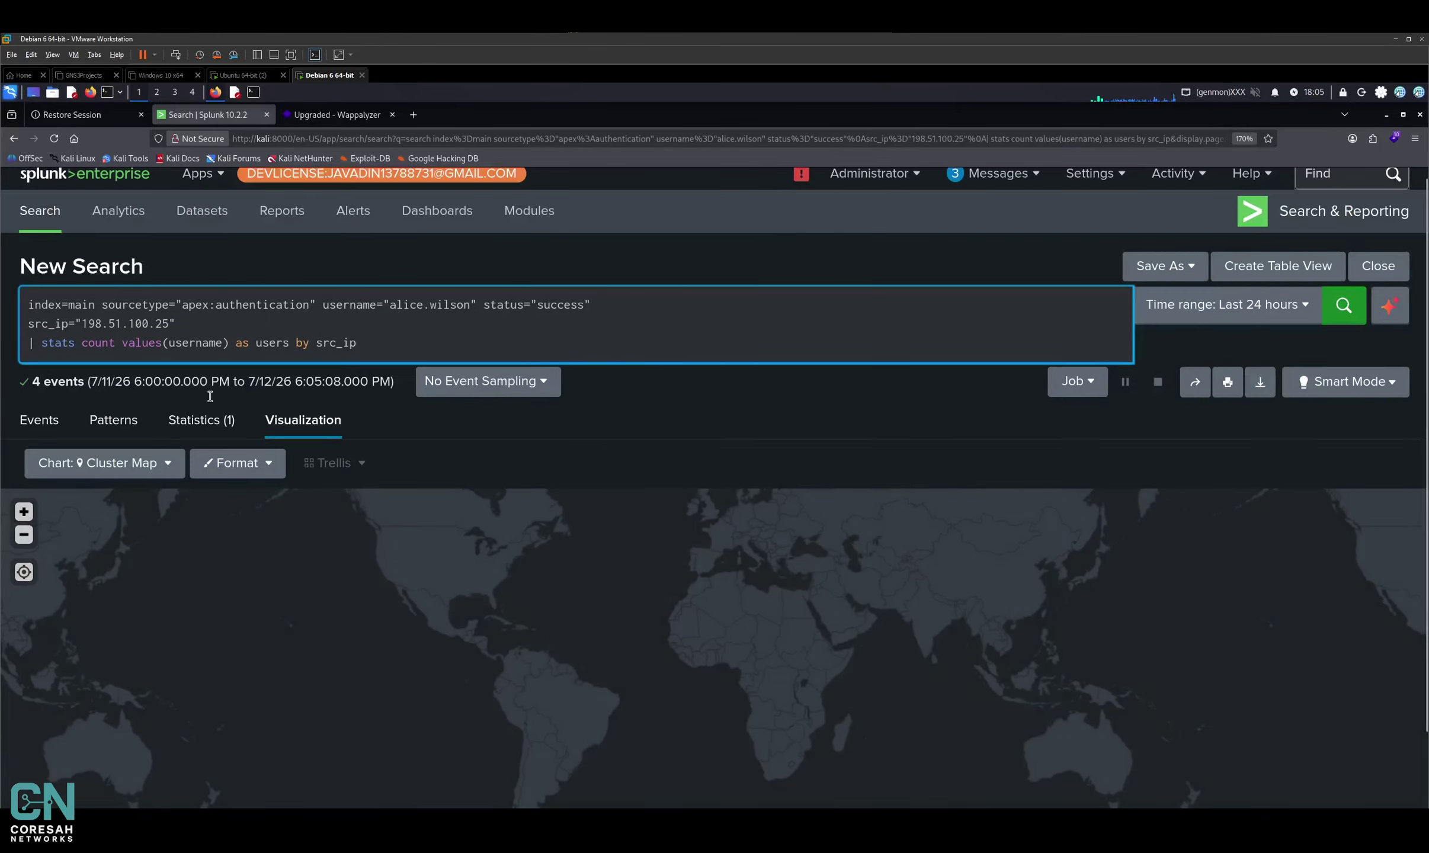
pyautogui.click(195, 420)
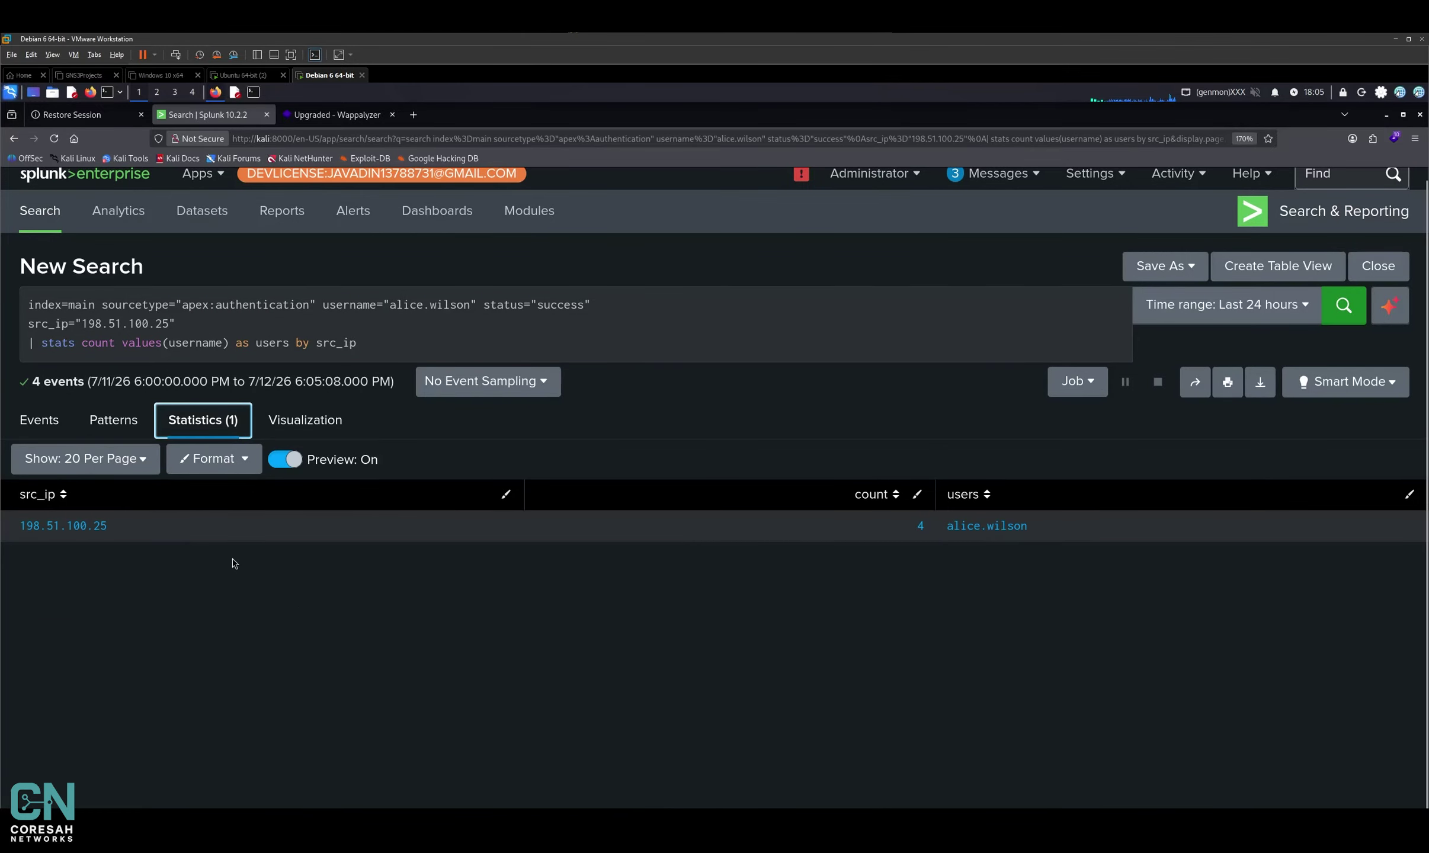